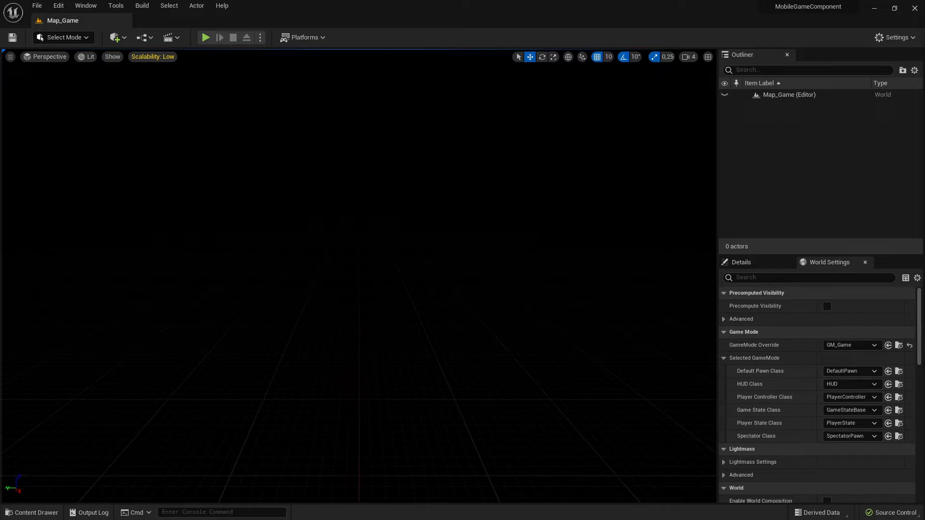
Step: Switch to the browser and look through the August game jams in itch.io's jam calendar
{"action": "key", "text": "alt+Tab"}
{"action": "key", "text": "Tab"}
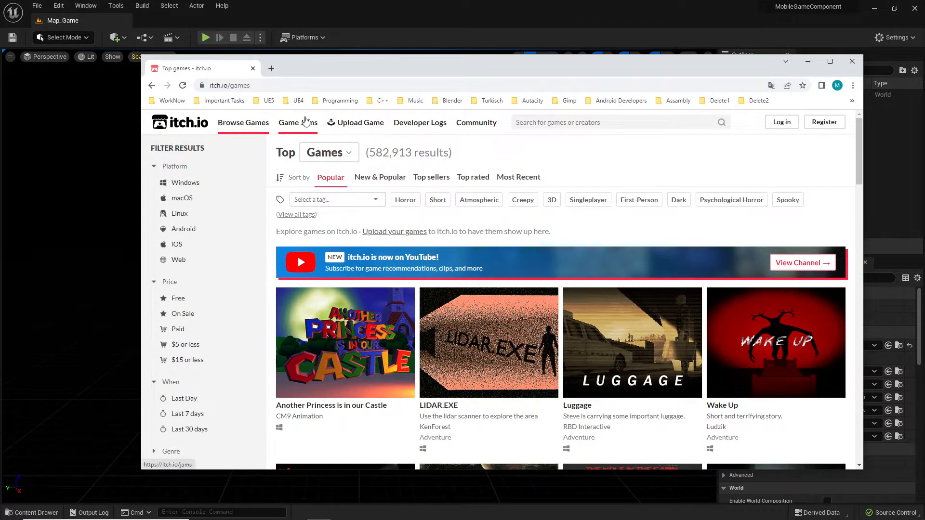
{"action": "mouse_move", "coordinate": [190, 128]}
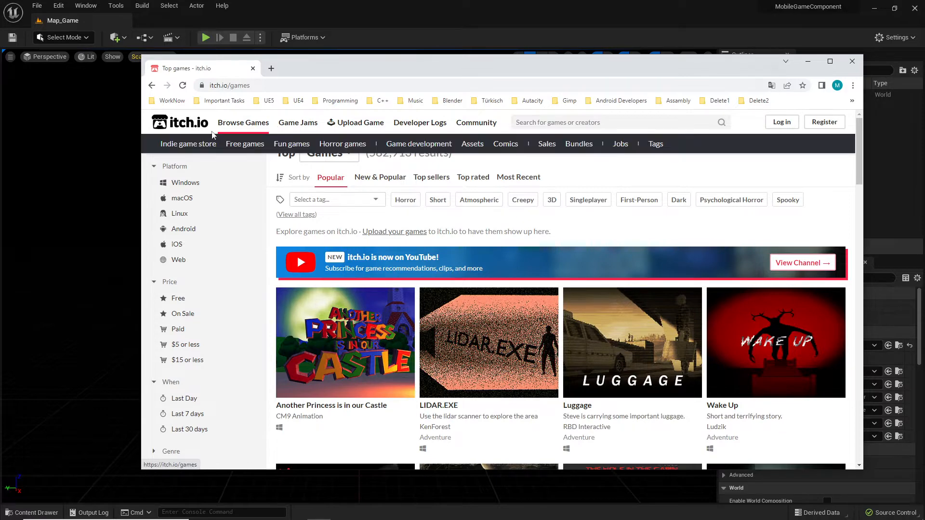
{"action": "left_click", "coordinate": [298, 123]}
{"action": "scroll", "coordinate": [540, 355], "scroll_direction": "down", "scroll_amount": 10}
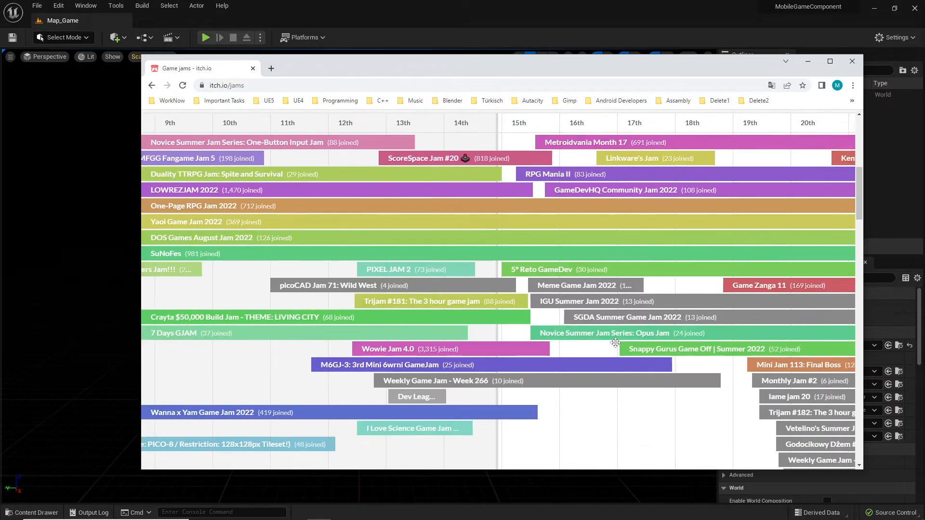
{"action": "left_click_drag", "start_coordinate": [743, 290], "coordinate": [556, 287]}
{"action": "scroll", "coordinate": [621, 279], "scroll_direction": "down", "scroll_amount": 4}
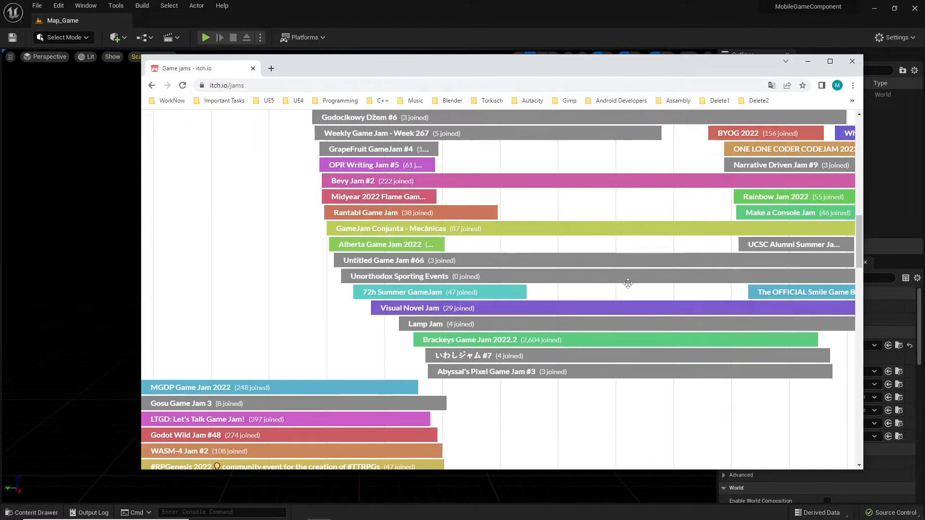
{"action": "scroll", "coordinate": [628, 282], "scroll_direction": "up", "scroll_amount": 5}
{"action": "right_click_drag", "start_coordinate": [686, 303], "coordinate": [512, 309]}
{"action": "left_click", "coordinate": [560, 219]}
{"action": "scroll", "coordinate": [575, 217], "scroll_direction": "down", "scroll_amount": 5}
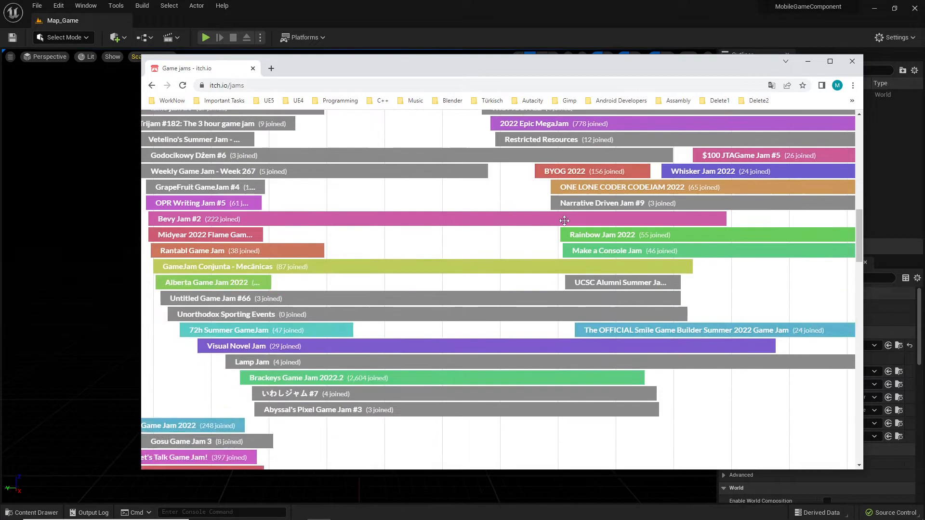
{"action": "scroll", "coordinate": [561, 284], "scroll_direction": "up", "scroll_amount": 10}
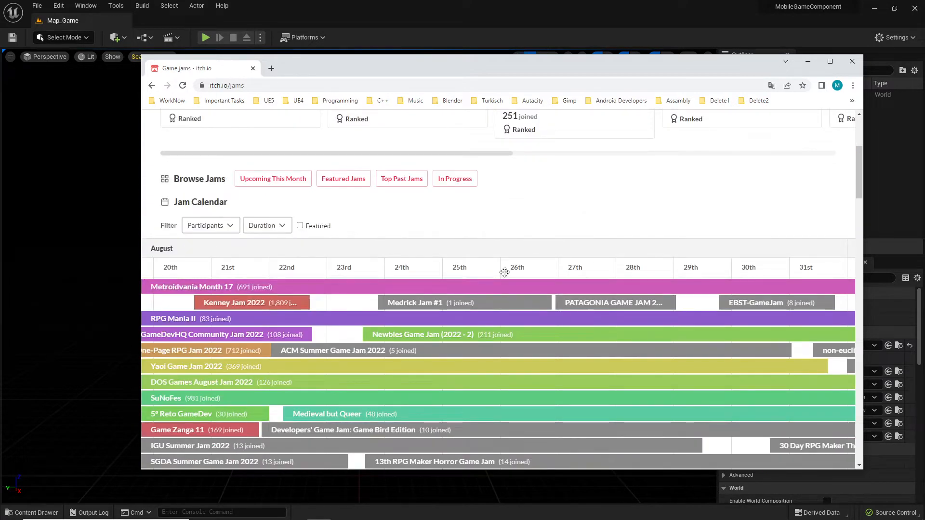
{"action": "scroll", "coordinate": [519, 267], "scroll_direction": "down", "scroll_amount": 5}
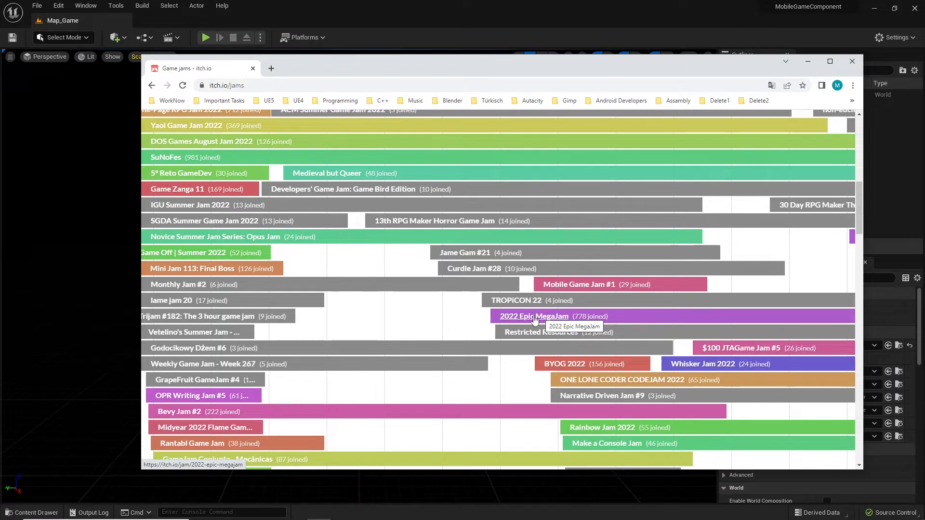
Step: View the 2022 Epic MegaJam page from the jam calendar and minimize the browser when done
{"action": "left_click", "coordinate": [534, 317]}
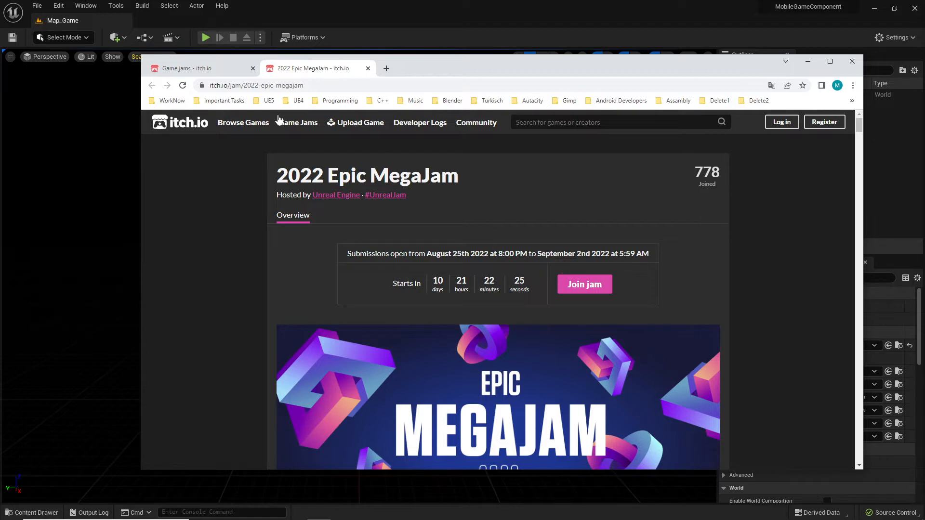
{"action": "left_click", "coordinate": [218, 70]}
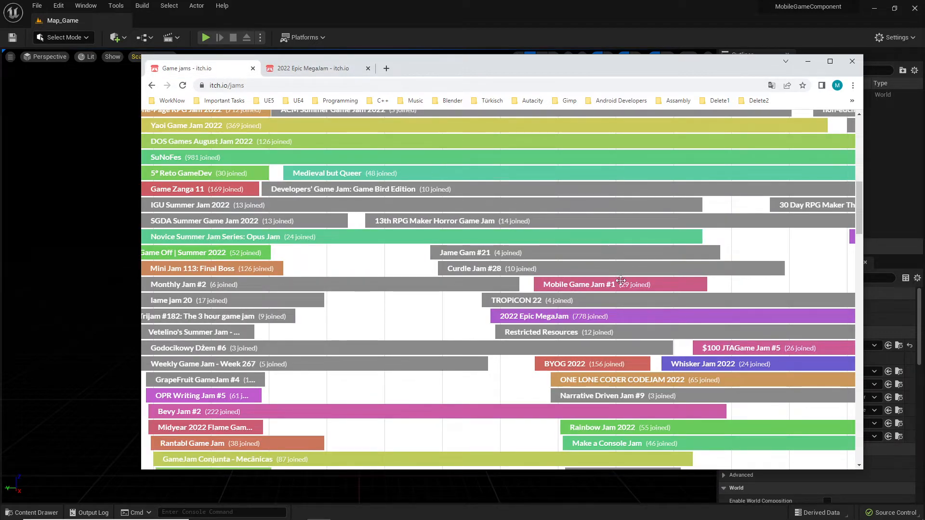
{"action": "left_click", "coordinate": [808, 61]}
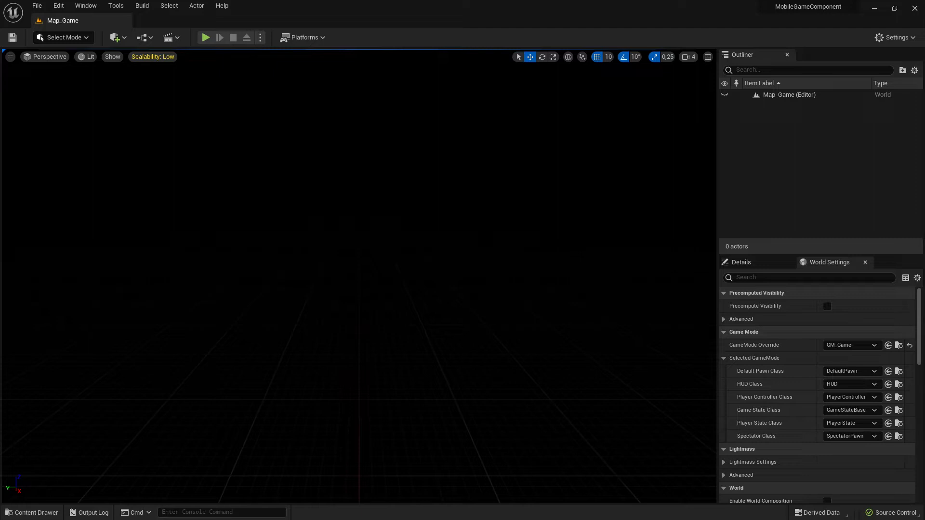
Step: Bring up the plan images Plan14DayGame.png and MainMenu.png and arrange them side by side for reading
{"action": "left_click", "coordinate": [673, 519]}
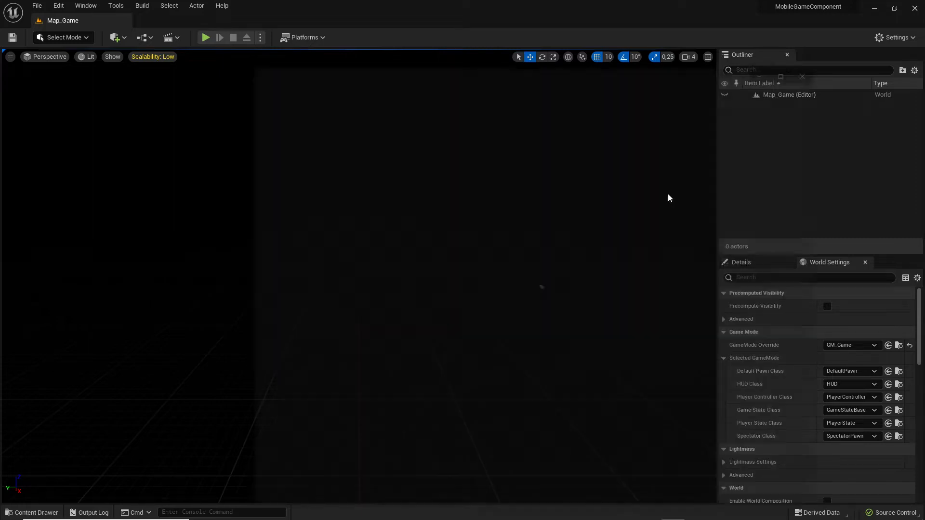
{"action": "left_click_drag", "start_coordinate": [437, 84], "coordinate": [256, 61]}
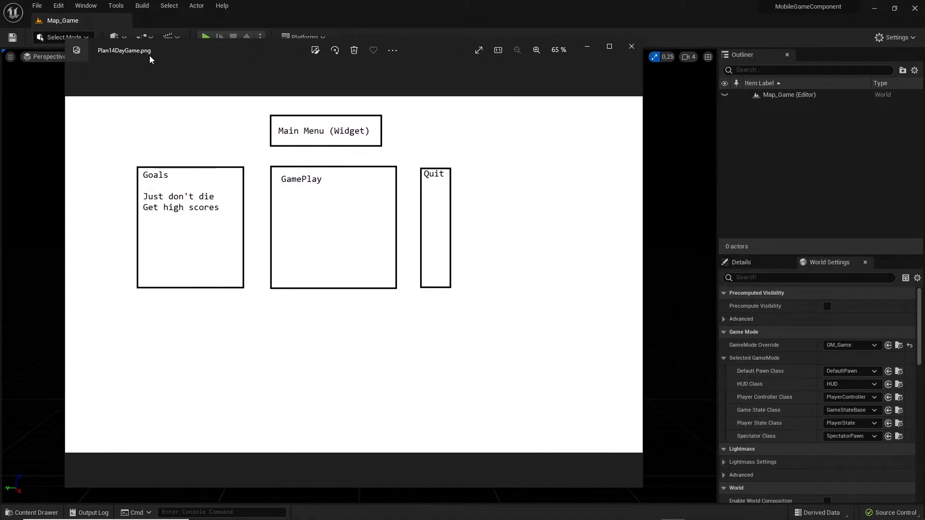
{"action": "left_click_drag", "start_coordinate": [218, 66], "coordinate": [141, 61]}
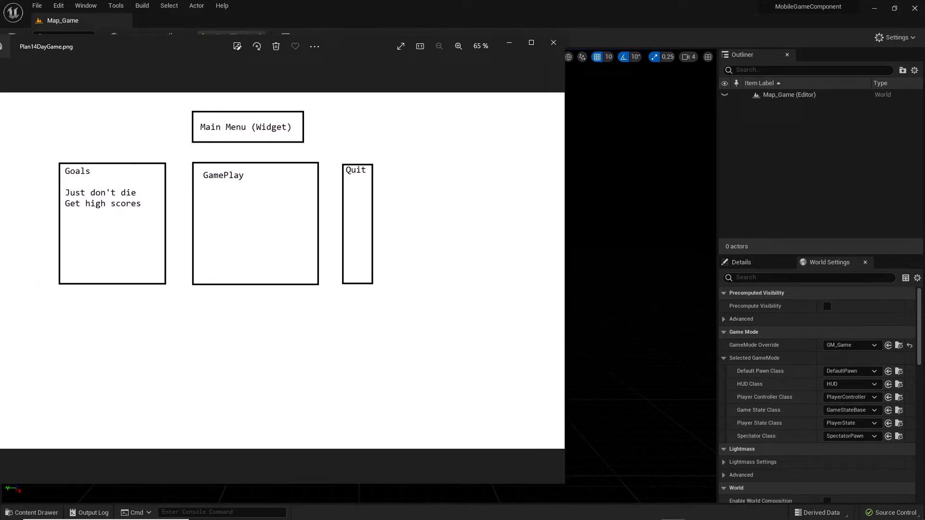
{"action": "left_click", "coordinate": [673, 519]}
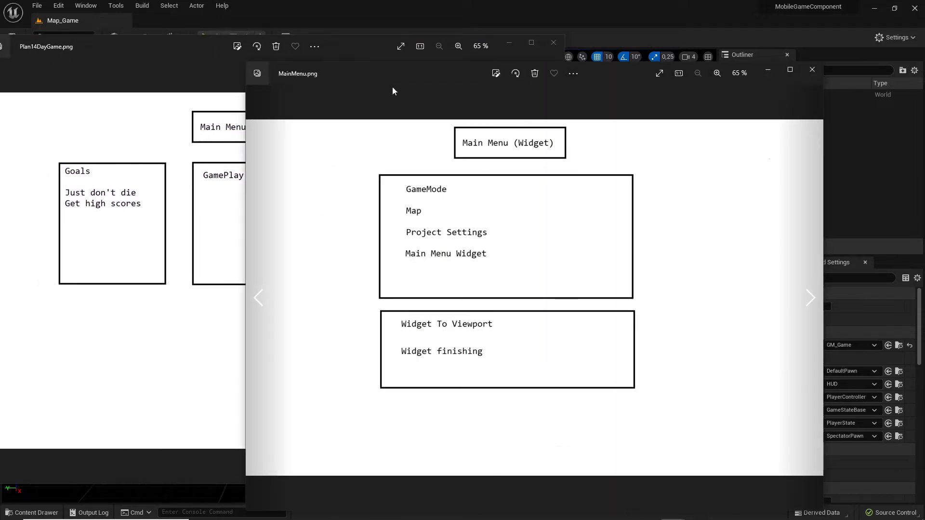
{"action": "left_click_drag", "start_coordinate": [433, 88], "coordinate": [534, 66]}
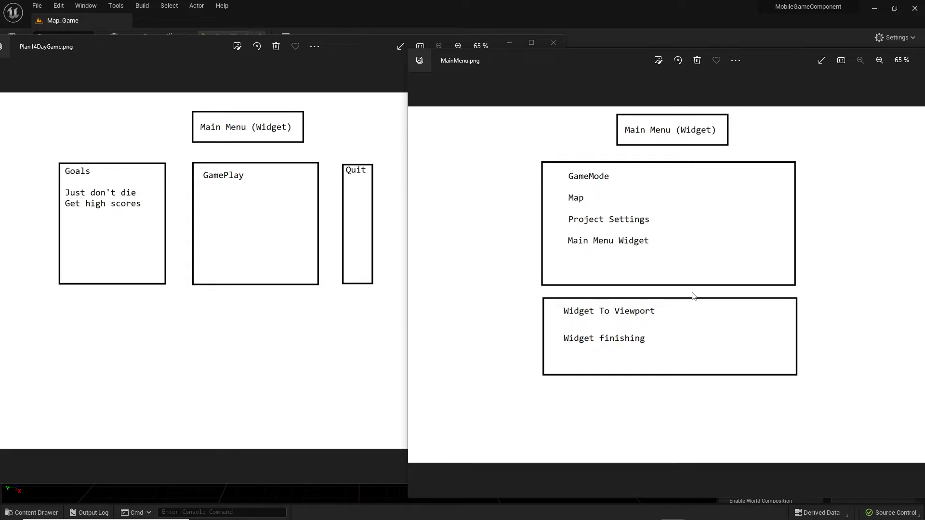
{"action": "left_click_drag", "start_coordinate": [526, 72], "coordinate": [498, 59]}
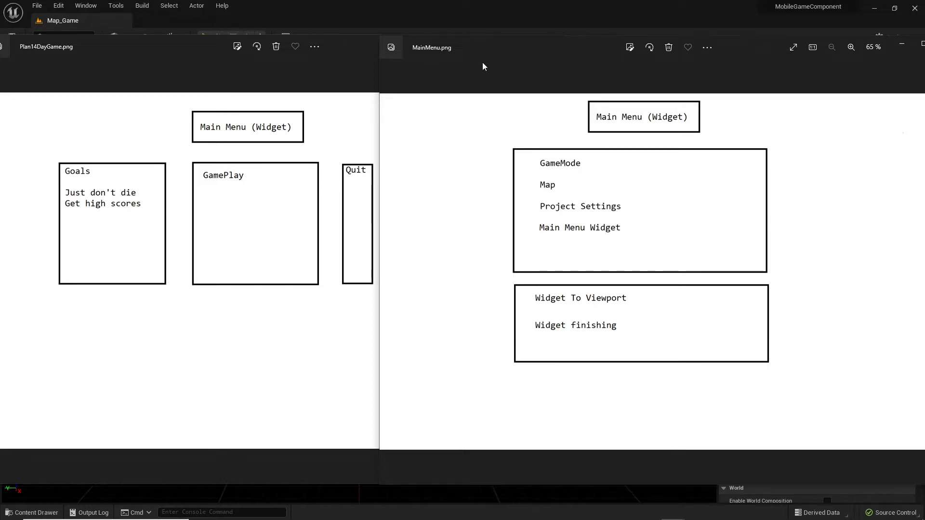
Step: Close the MainMenu.png and Plan14DayGame.png plan images
{"action": "left_click_drag", "start_coordinate": [537, 46], "coordinate": [388, 48]}
{"action": "left_click", "coordinate": [793, 46]}
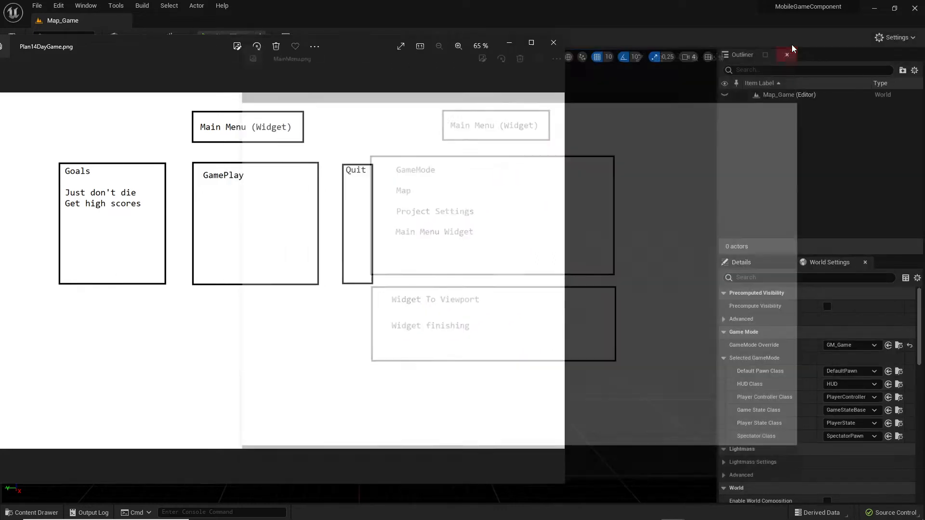
{"action": "left_click", "coordinate": [553, 43]}
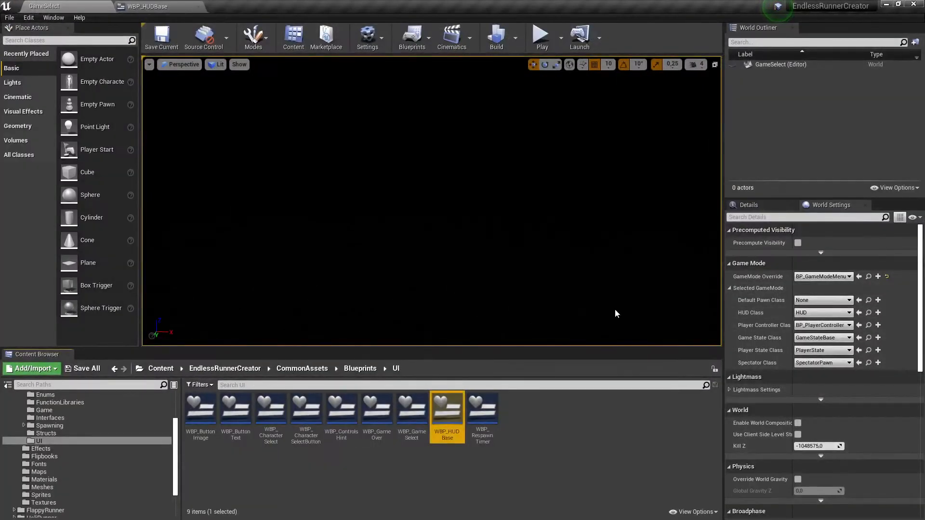
Step: In the EndlessRunnerCreator project, open the WBP_HUDBase widget blueprint and show its layout in the Designer view
{"action": "double_click", "coordinate": [447, 412]}
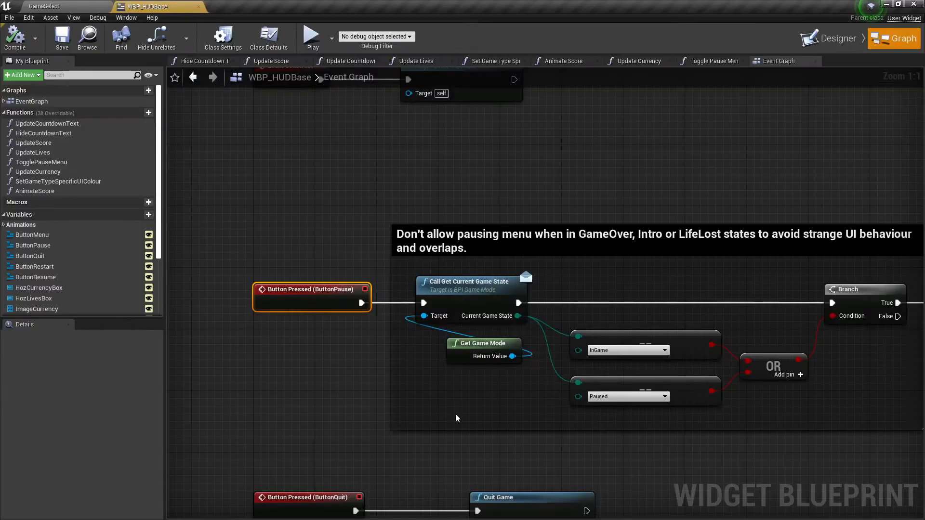
{"action": "left_click", "coordinate": [839, 39]}
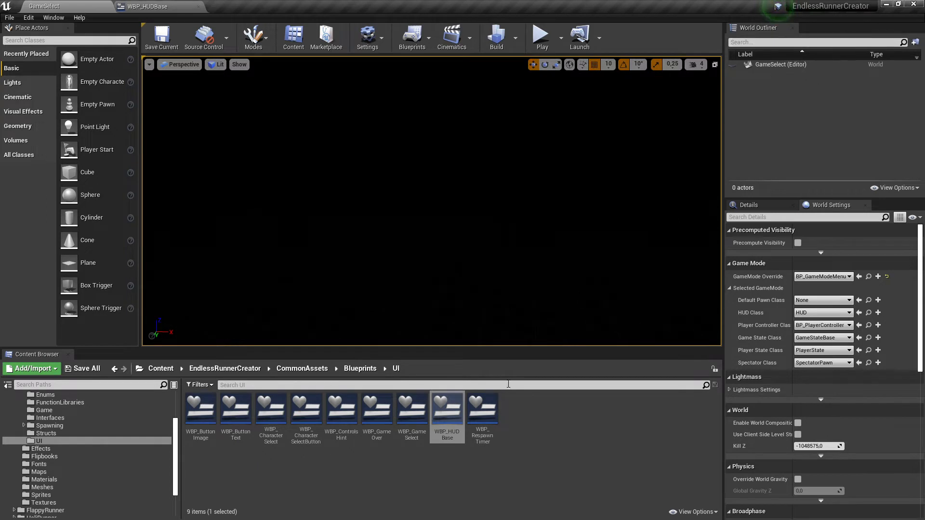
{"action": "left_click", "coordinate": [530, 444]}
{"action": "left_click", "coordinate": [447, 412]}
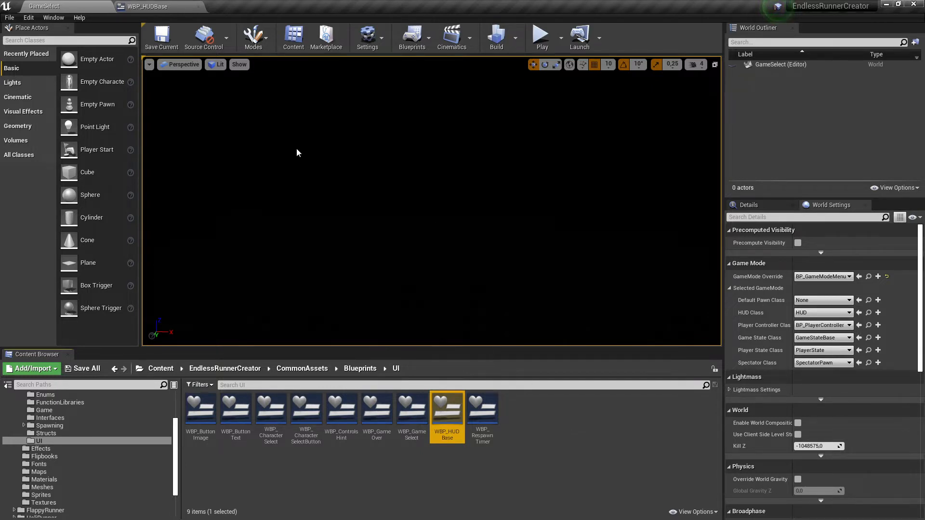
{"action": "left_click", "coordinate": [147, 6]}
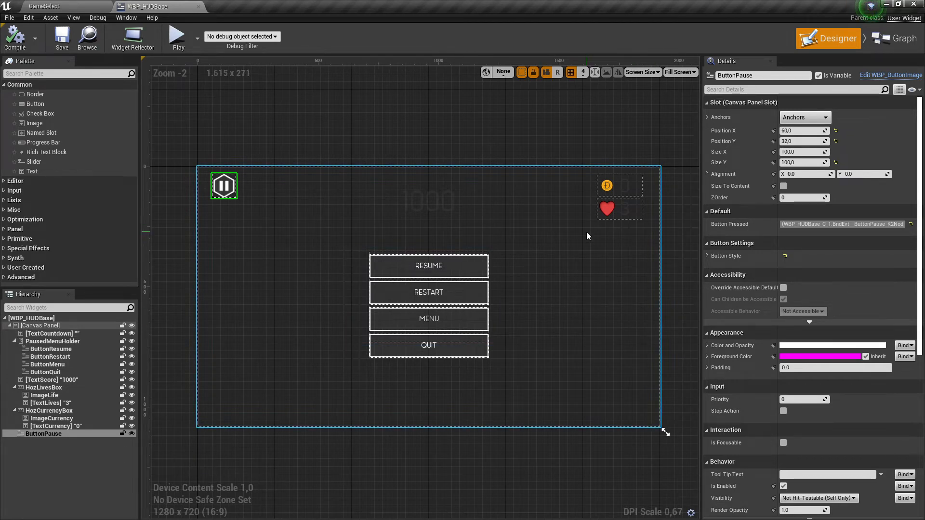
Step: Examine the HUD layout by selecting its life image, pause button and canvas panel, clearing the selection at the end
{"action": "left_click", "coordinate": [202, 130]}
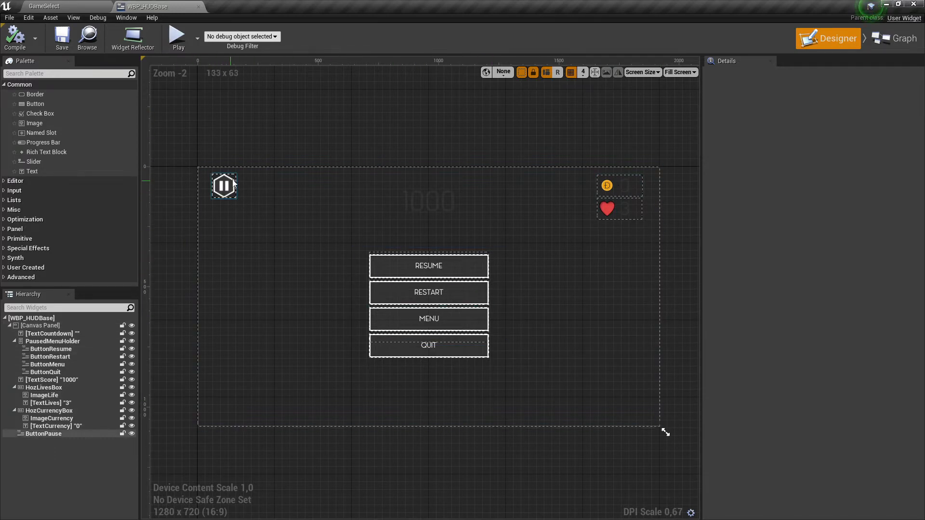
{"action": "left_click", "coordinate": [608, 212]}
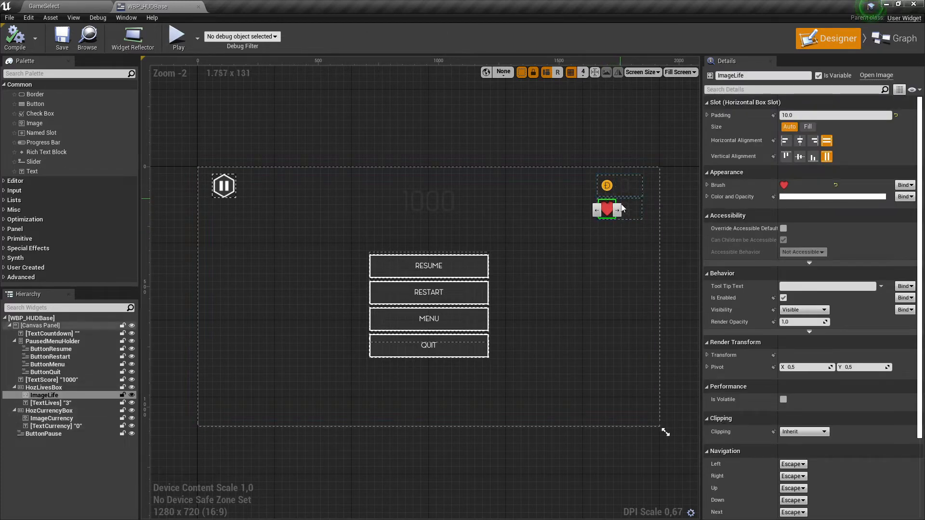
{"action": "left_click", "coordinate": [223, 186]}
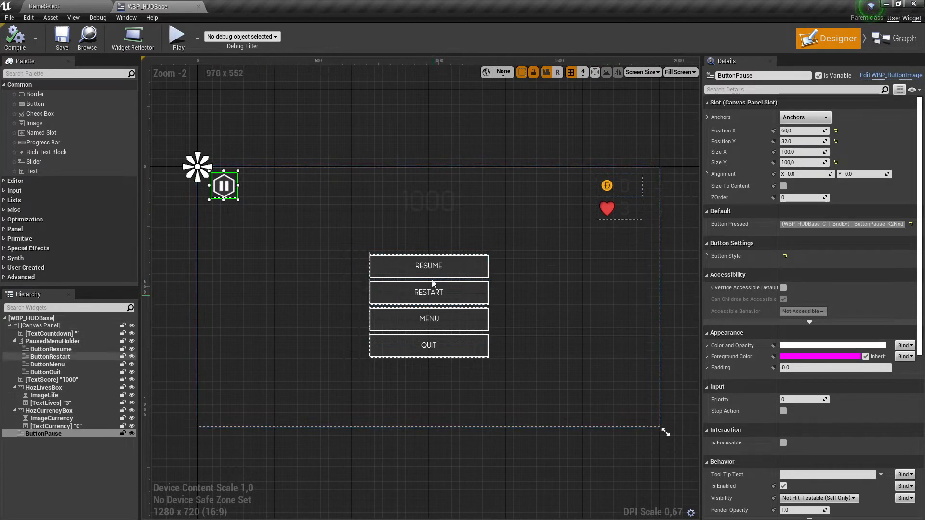
{"action": "left_click", "coordinate": [345, 256]}
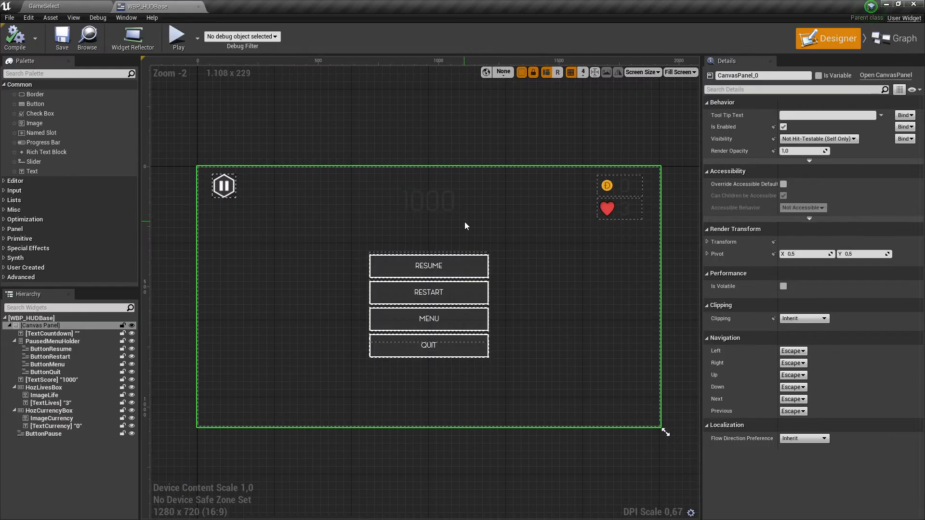
{"action": "left_click", "coordinate": [424, 151]}
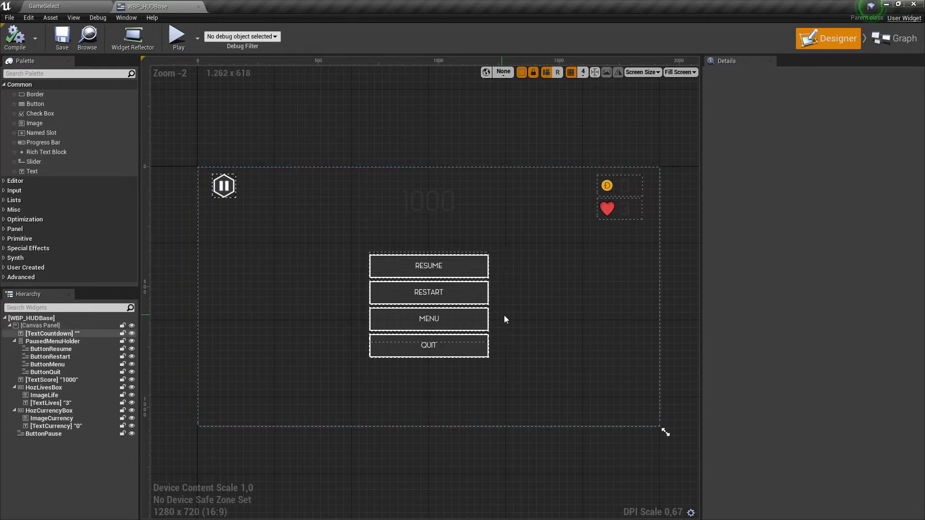
{"action": "left_click", "coordinate": [73, 4]}
{"action": "left_click", "coordinate": [175, 6]}
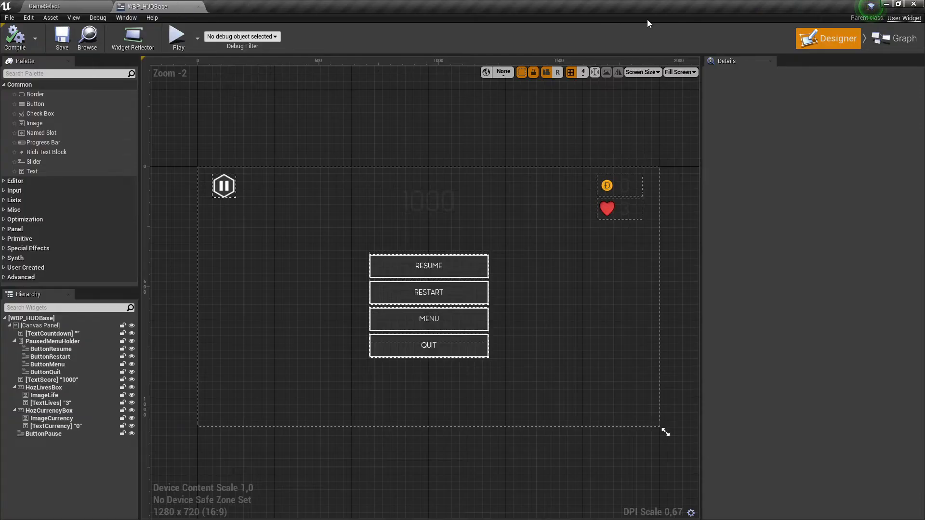
{"action": "left_click", "coordinate": [91, 5]}
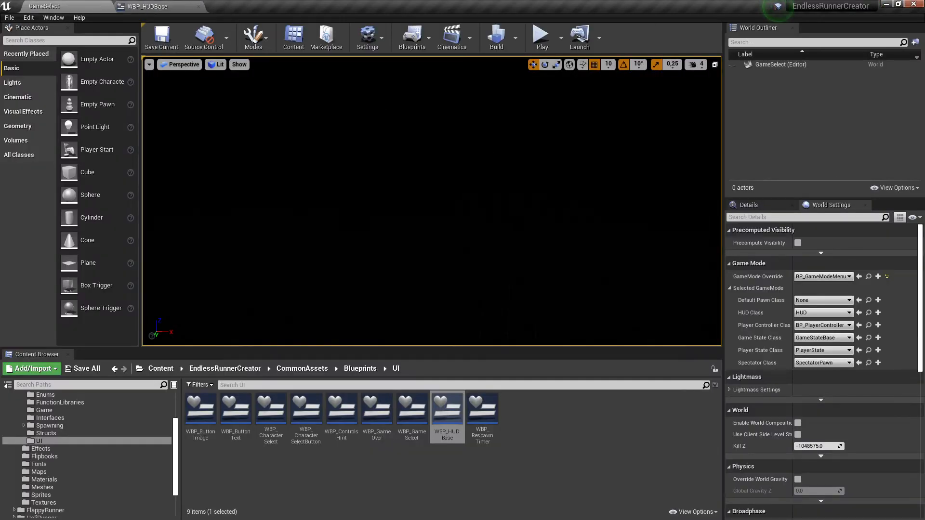
{"action": "left_click", "coordinate": [176, 5]}
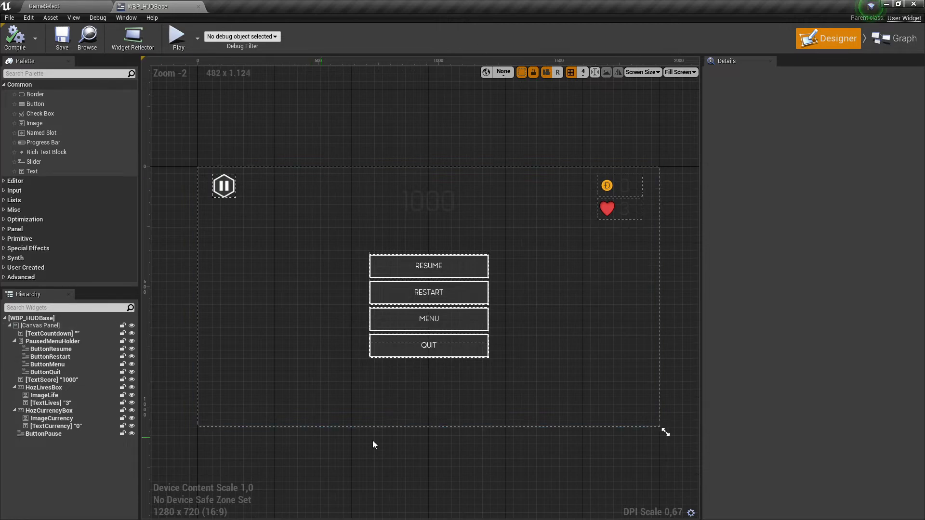
{"action": "left_click", "coordinate": [41, 6]}
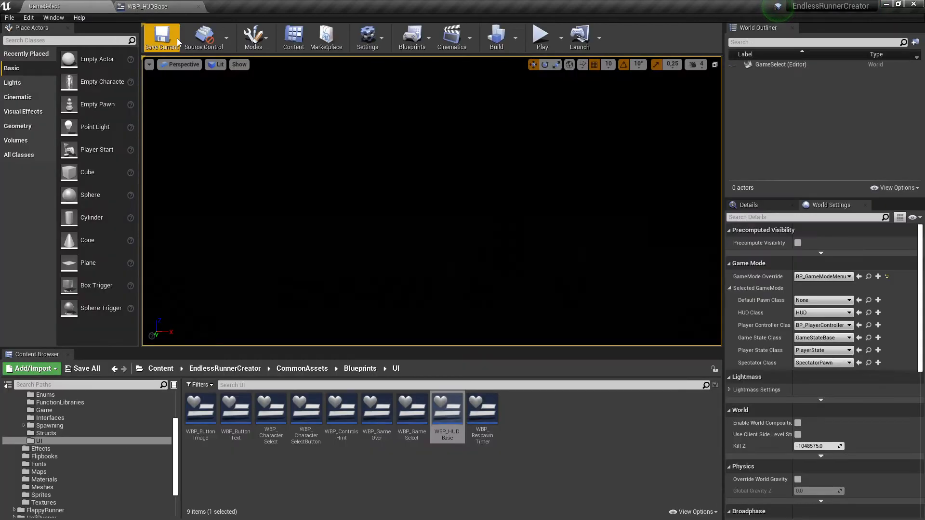
{"action": "left_click", "coordinate": [152, 8]}
{"action": "left_click", "coordinate": [61, 4]}
{"action": "left_click", "coordinate": [159, 7]}
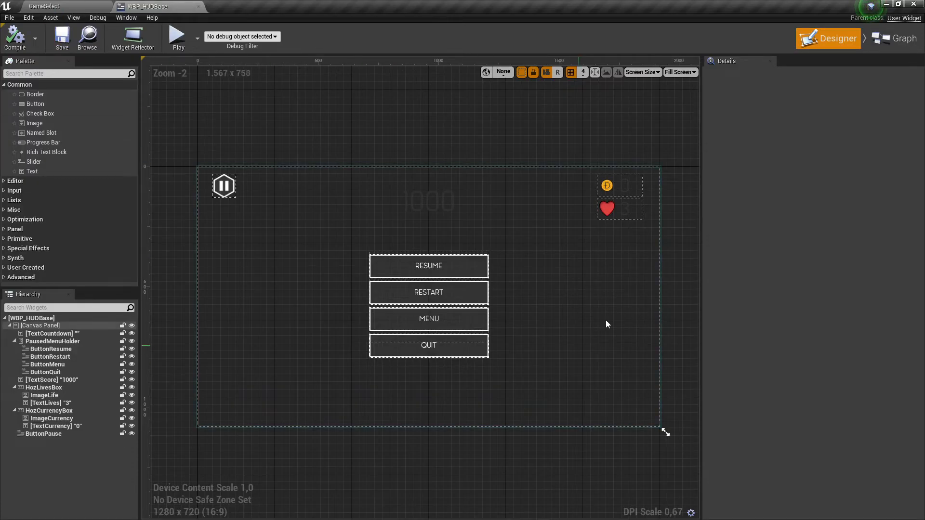
{"action": "left_click", "coordinate": [77, 6]}
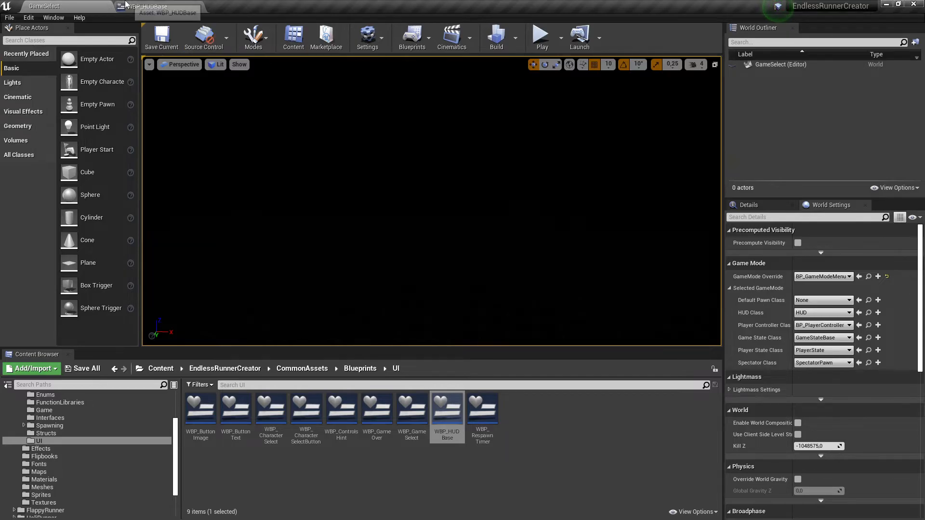
{"action": "left_click", "coordinate": [154, 7]}
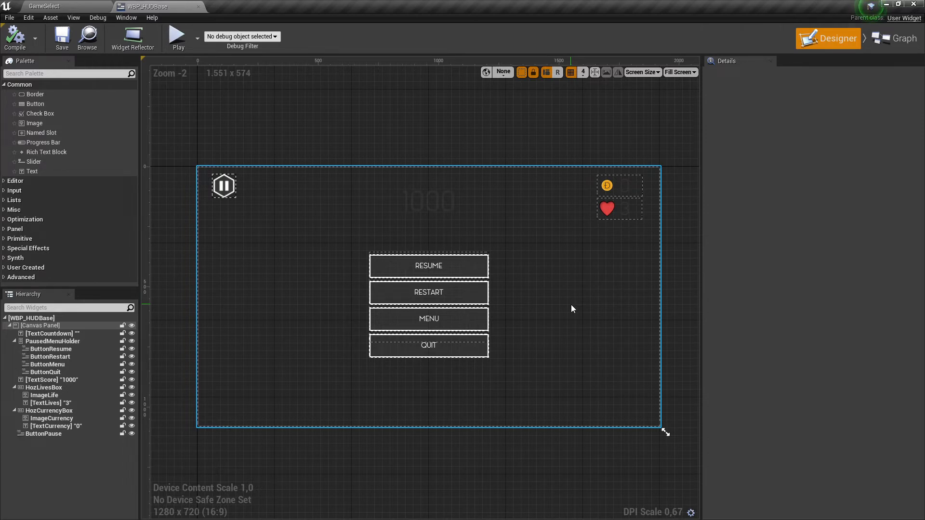
{"action": "left_click", "coordinate": [571, 305]}
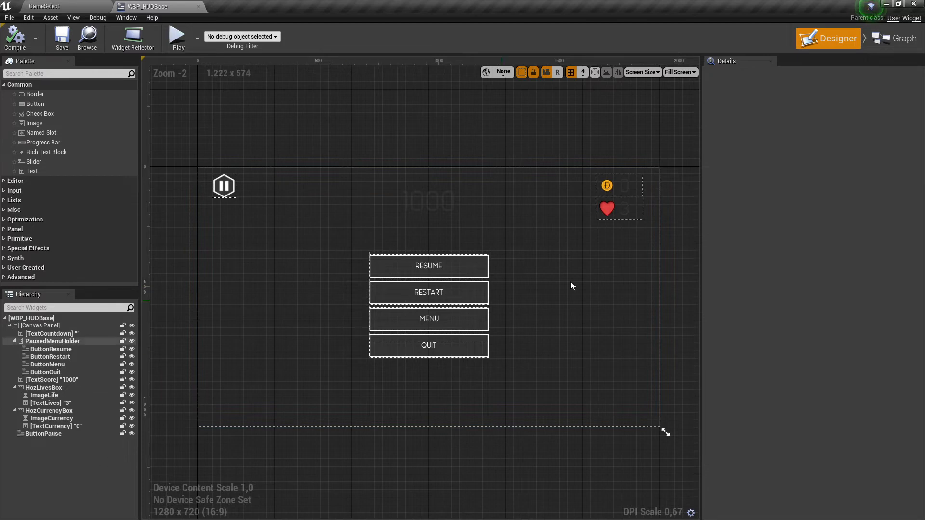
Step: Show the WBP_HUDBase event graph and examine its button event chains, box-selecting their nodes
{"action": "left_click", "coordinate": [872, 40]}
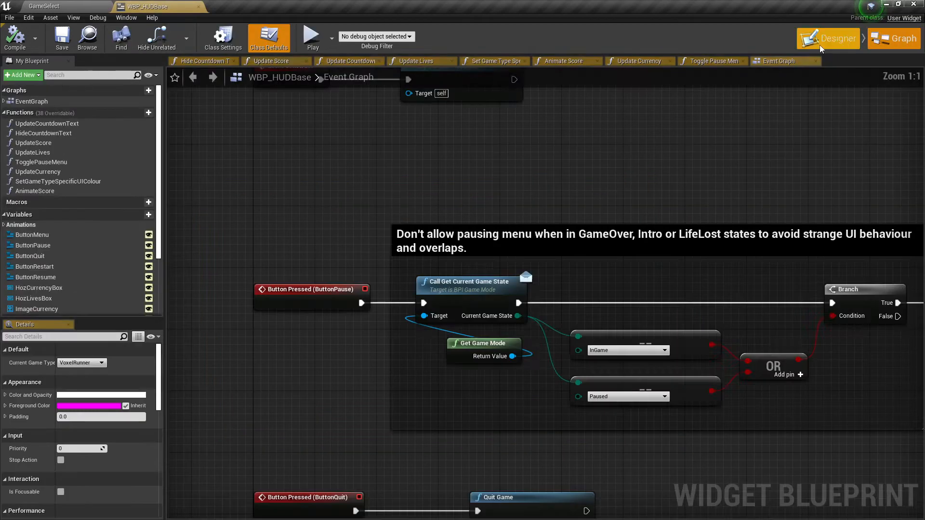
{"action": "scroll", "coordinate": [483, 150], "scroll_direction": "down", "scroll_amount": 8}
{"action": "right_click_drag", "start_coordinate": [483, 151], "coordinate": [492, 218]}
{"action": "left_click_drag", "start_coordinate": [357, 134], "coordinate": [626, 408]}
{"action": "scroll", "coordinate": [481, 303], "scroll_direction": "up", "scroll_amount": 5}
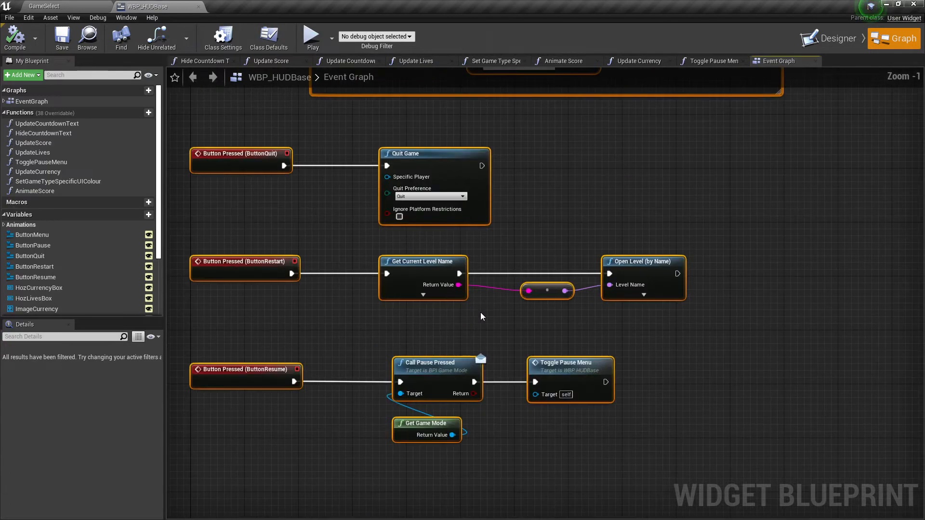
{"action": "scroll", "coordinate": [481, 308], "scroll_direction": "down", "scroll_amount": 1}
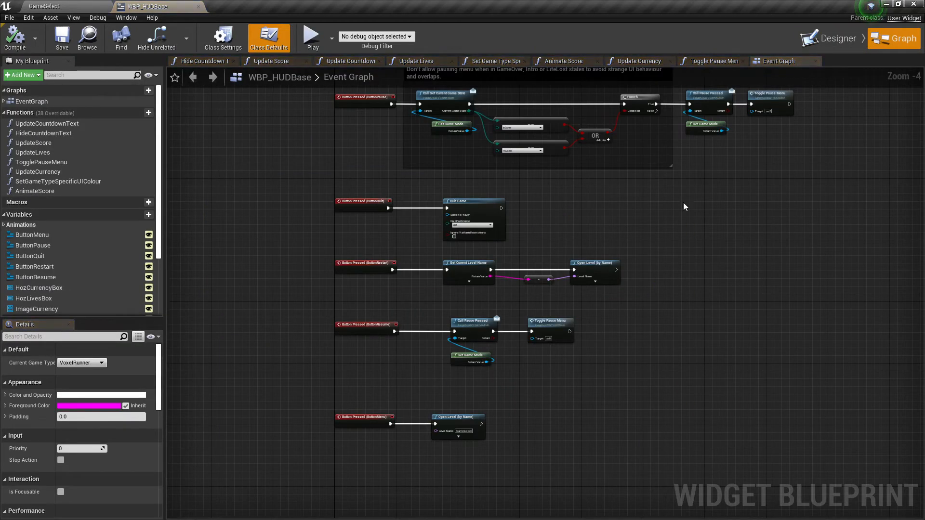
{"action": "scroll", "coordinate": [617, 262], "scroll_direction": "up", "scroll_amount": 4}
{"action": "scroll", "coordinate": [616, 263], "scroll_direction": "down", "scroll_amount": 6}
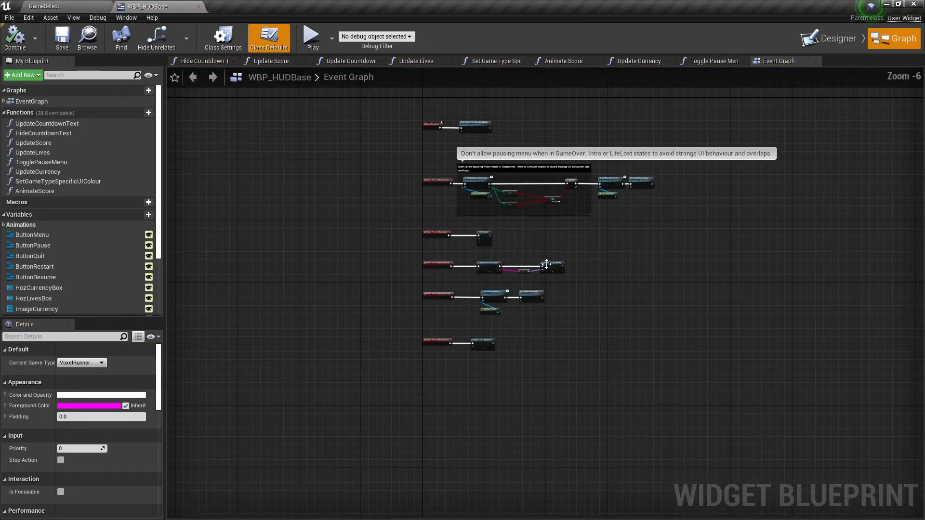
{"action": "left_click_drag", "start_coordinate": [450, 203], "coordinate": [760, 455]}
{"action": "scroll", "coordinate": [715, 414], "scroll_direction": "up", "scroll_amount": 2}
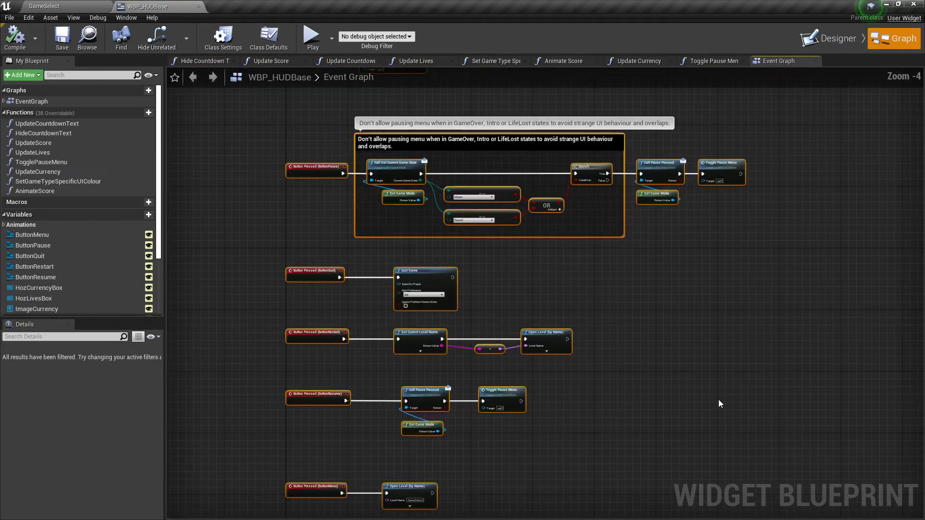
Step: Compare the HUD's Designer layout with its event graph, ending with the button event nodes box-selected
{"action": "left_click", "coordinate": [832, 38]}
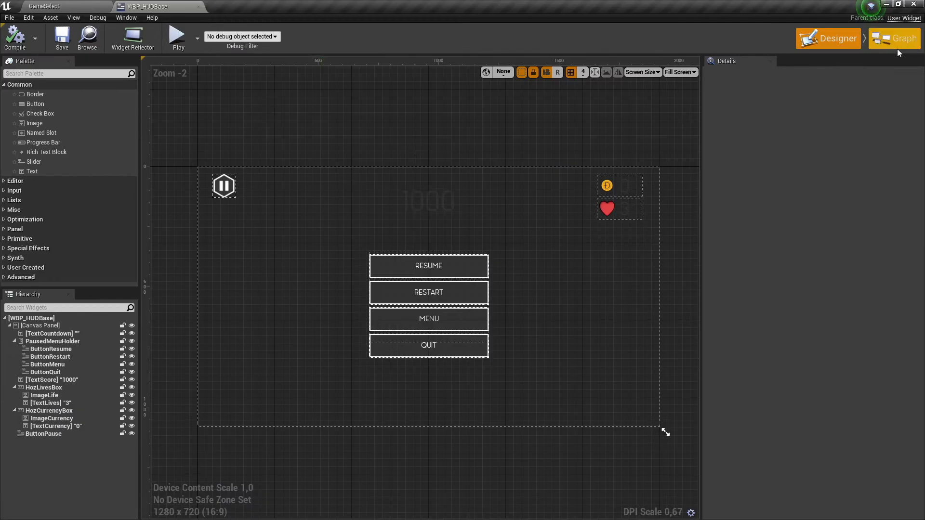
{"action": "left_click", "coordinate": [895, 38]}
{"action": "scroll", "coordinate": [504, 275], "scroll_direction": "down", "scroll_amount": 3}
{"action": "scroll", "coordinate": [467, 301], "scroll_direction": "up", "scroll_amount": 2}
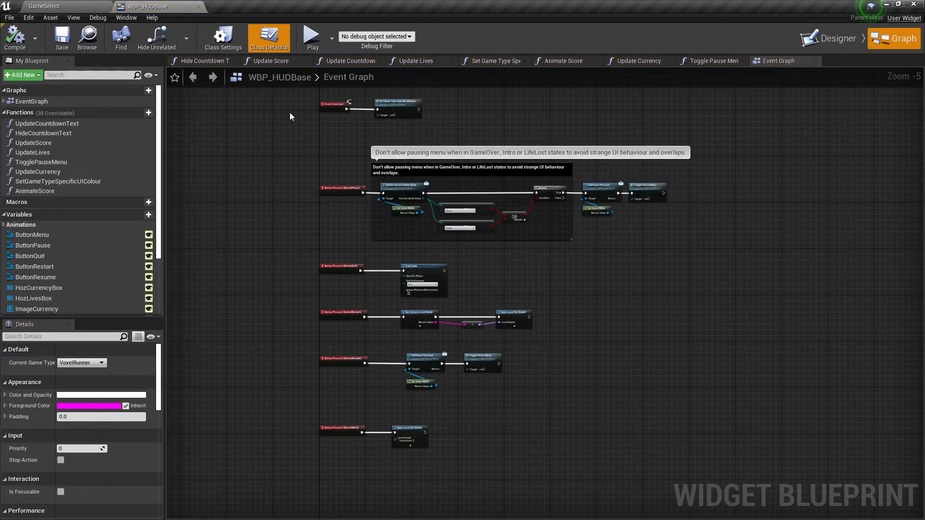
{"action": "left_click_drag", "start_coordinate": [290, 112], "coordinate": [641, 444]}
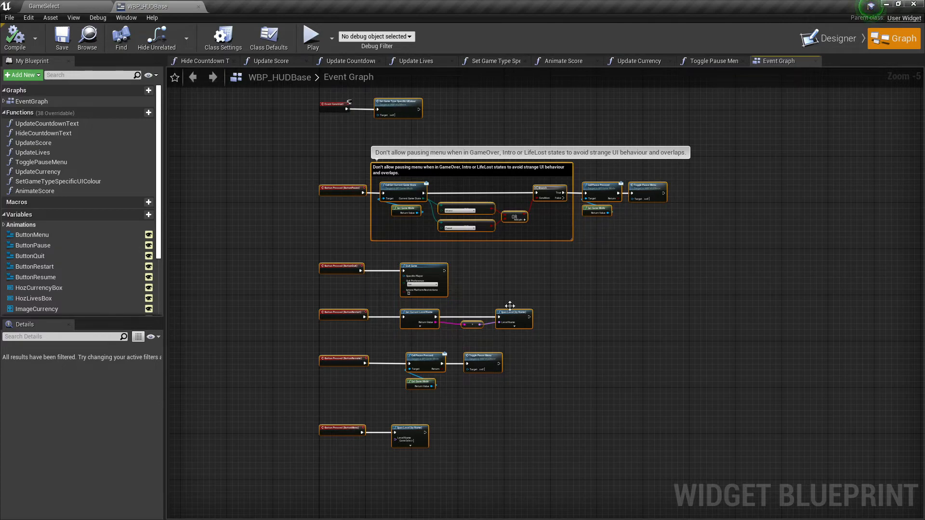
Step: Examine the ButtonPause event logic from the Call Get Current Game State node through to Toggle Pause Menu
{"action": "scroll", "coordinate": [530, 301], "scroll_direction": "up", "scroll_amount": 5}
{"action": "right_click_drag", "start_coordinate": [531, 301], "coordinate": [594, 425]}
{"action": "right_click_drag", "start_coordinate": [563, 382], "coordinate": [606, 477]}
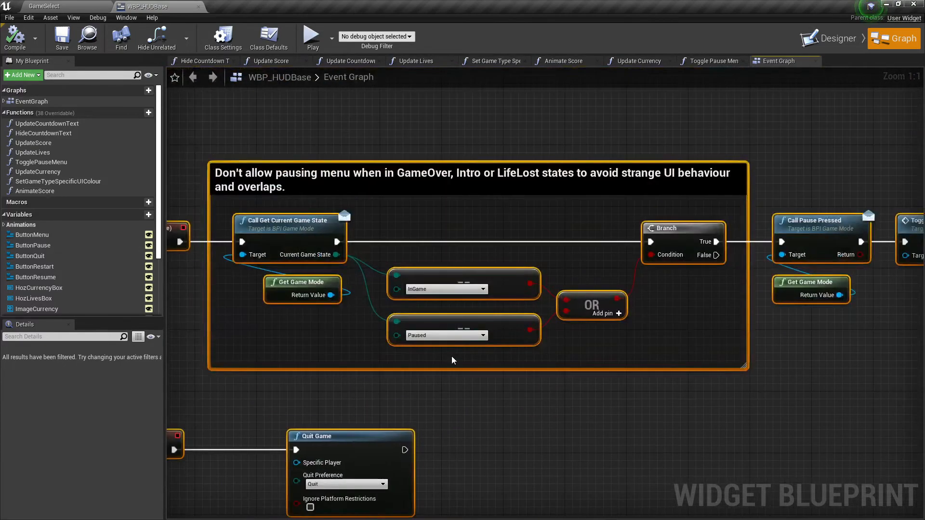
{"action": "right_click_drag", "start_coordinate": [454, 359], "coordinate": [628, 432]}
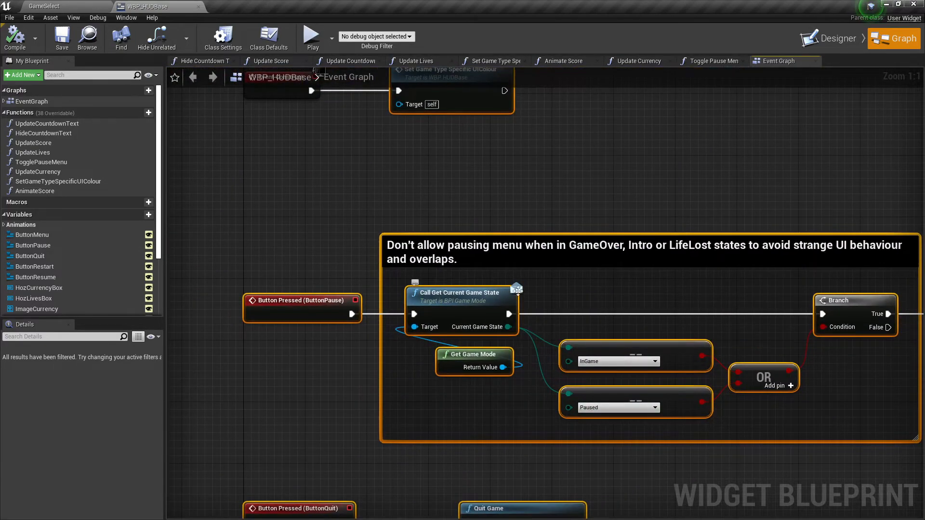
{"action": "left_click", "coordinate": [509, 290]}
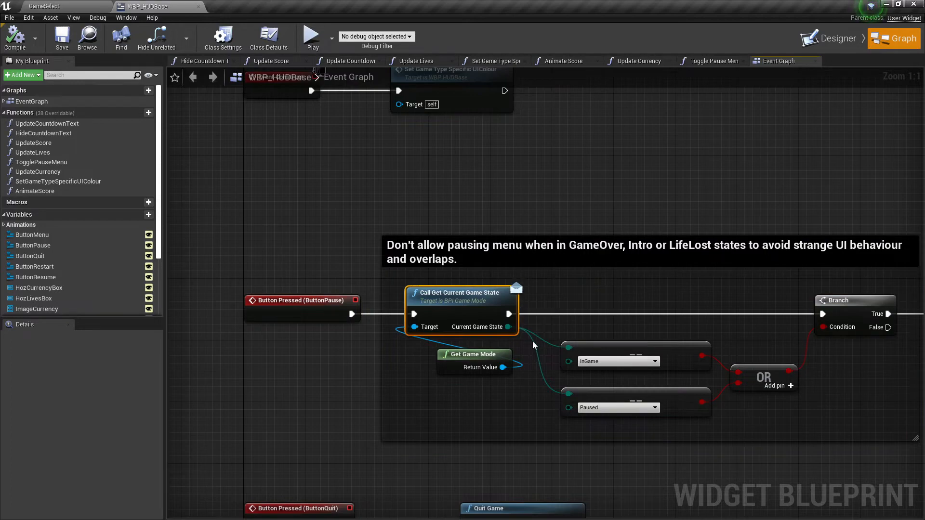
{"action": "right_click_drag", "start_coordinate": [704, 262], "coordinate": [398, 257]}
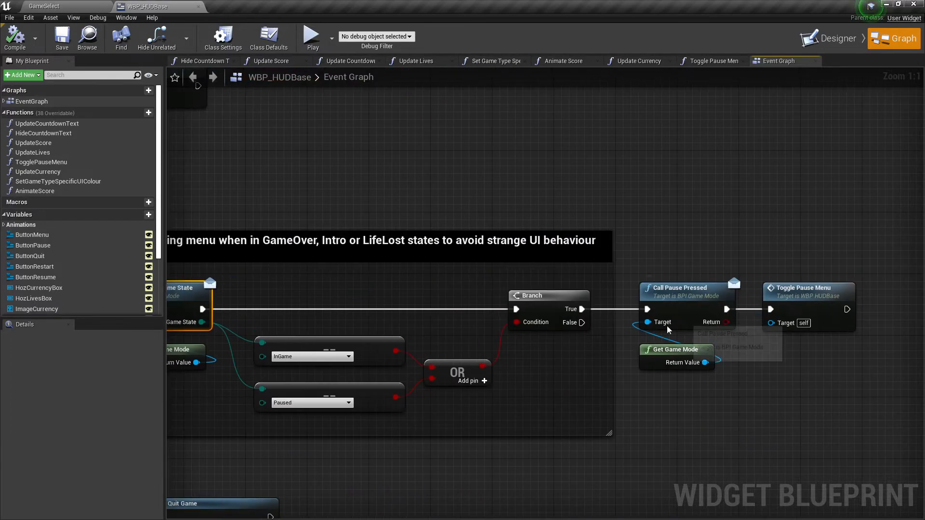
Step: Examine the ButtonQuit and ButtonRestart event chains, ending with an overview of the whole event graph
{"action": "right_click_drag", "start_coordinate": [213, 496], "coordinate": [482, 391]}
{"action": "right_click_drag", "start_coordinate": [604, 392], "coordinate": [603, 251]}
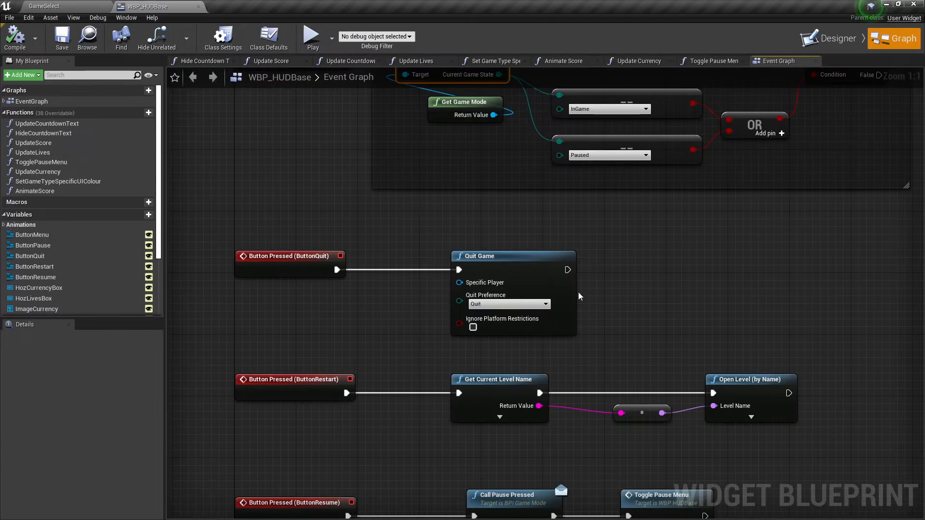
{"action": "scroll", "coordinate": [618, 351], "scroll_direction": "down", "scroll_amount": 3}
{"action": "scroll", "coordinate": [515, 222], "scroll_direction": "up", "scroll_amount": 1}
{"action": "scroll", "coordinate": [514, 221], "scroll_direction": "down", "scroll_amount": 4}
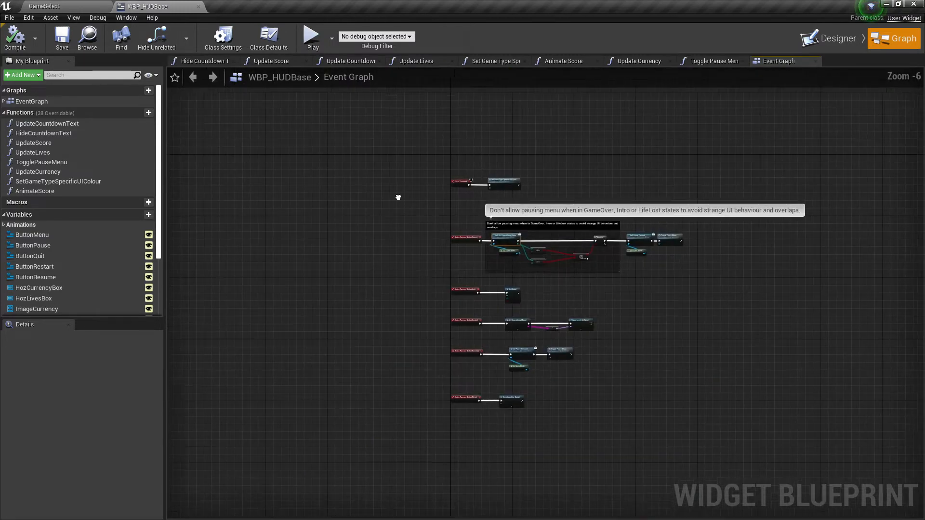
{"action": "right_click_drag", "start_coordinate": [399, 198], "coordinate": [320, 205]}
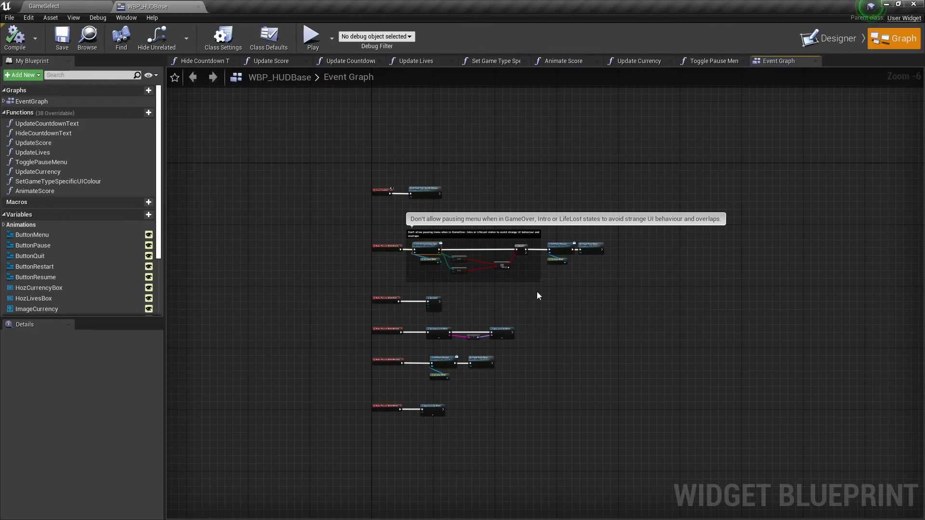
Step: Review the HUD's Designer layout and return to the graph for a closer look at the quit, restart and resume events
{"action": "left_click", "coordinate": [841, 37]}
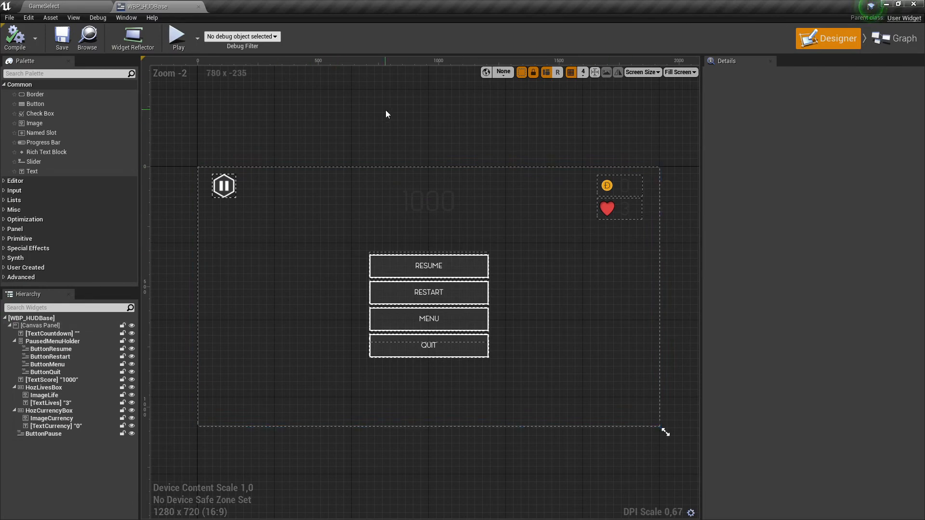
{"action": "left_click", "coordinate": [888, 38]}
{"action": "scroll", "coordinate": [465, 340], "scroll_direction": "up", "scroll_amount": 4}
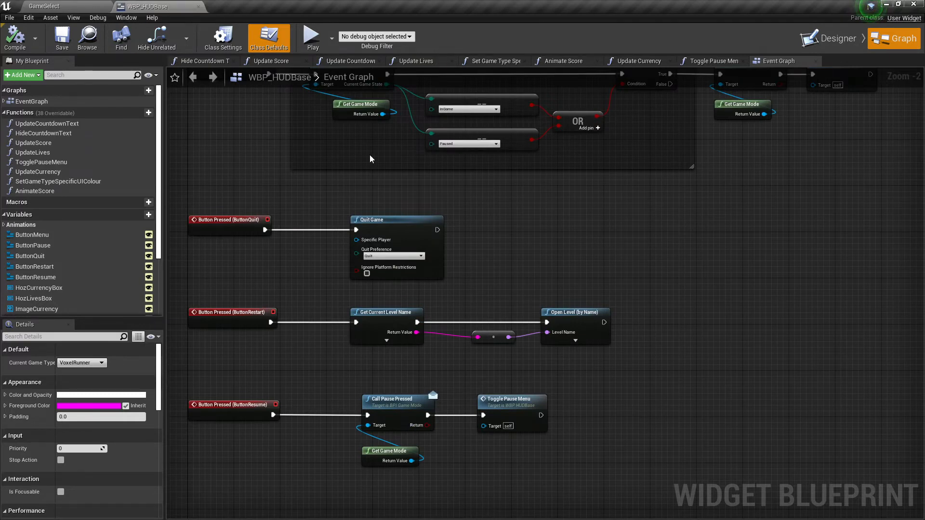
Step: Return to the GameSelect level editor and select the WBP_HUDBase asset in the UI folder
{"action": "left_click", "coordinate": [92, 6]}
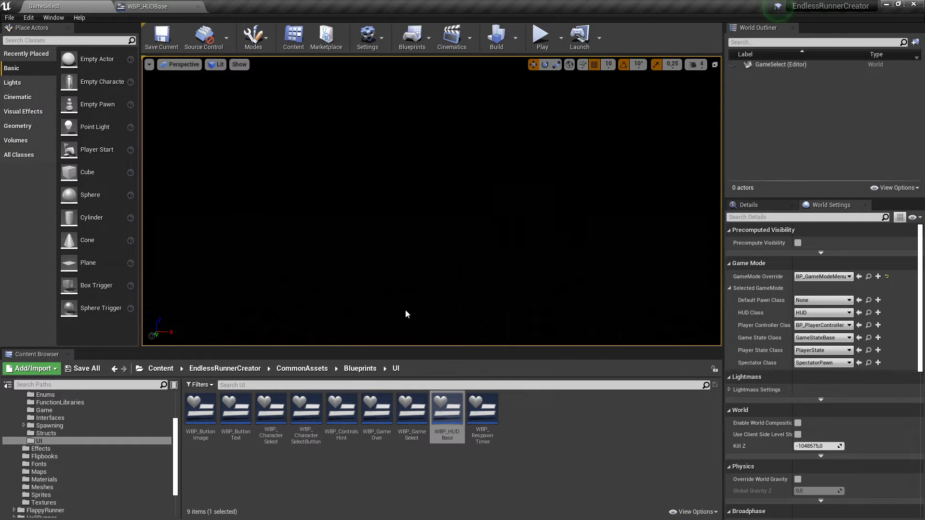
{"action": "left_click", "coordinate": [460, 415]}
{"action": "left_click", "coordinate": [547, 442]}
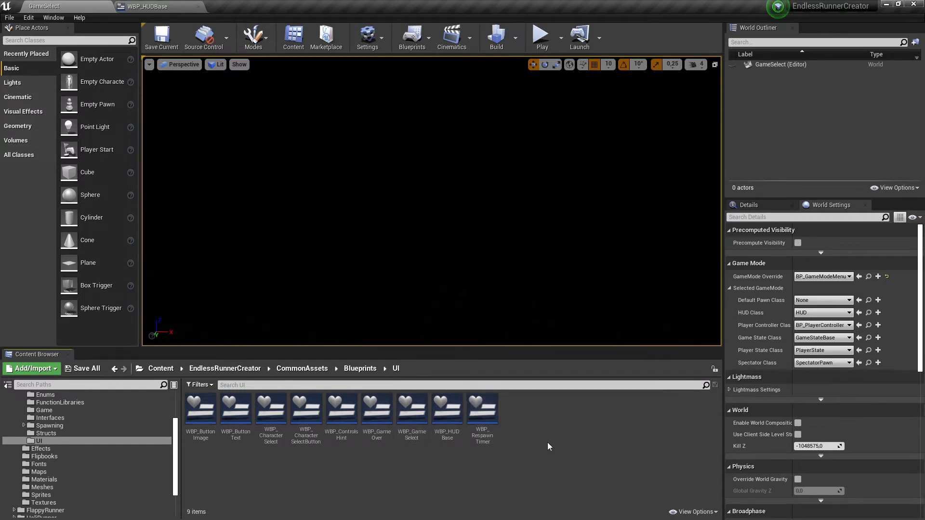
{"action": "left_click", "coordinate": [431, 419]}
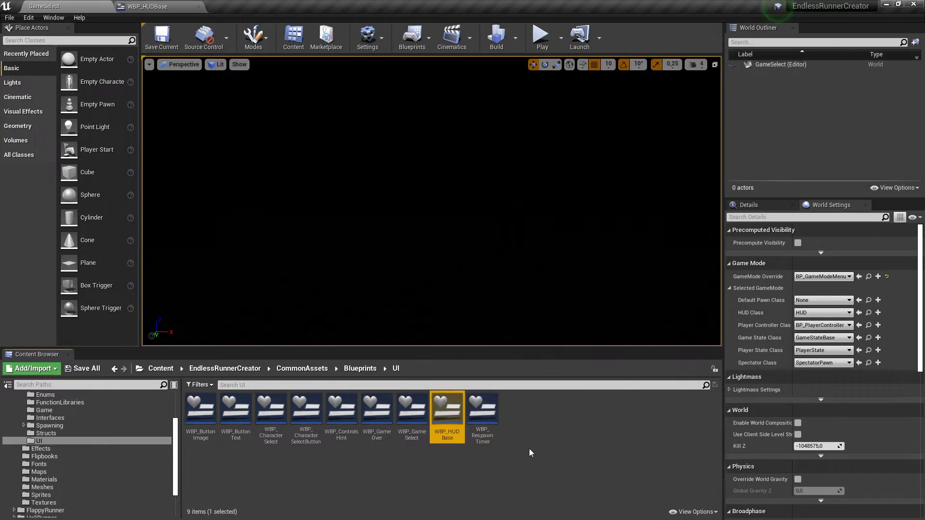
Step: Switch between the WBP_HUDBase blueprint and the GameSelect level, ending in the level editor with the asset selection cleared
{"action": "left_click", "coordinate": [155, 6]}
{"action": "left_click", "coordinate": [88, 5]}
{"action": "left_click", "coordinate": [161, 7]}
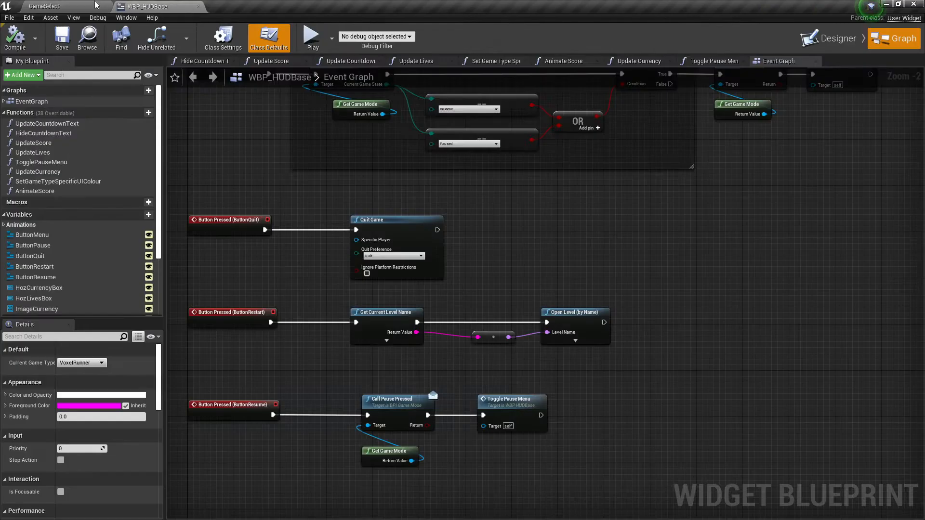
{"action": "left_click", "coordinate": [94, 5]}
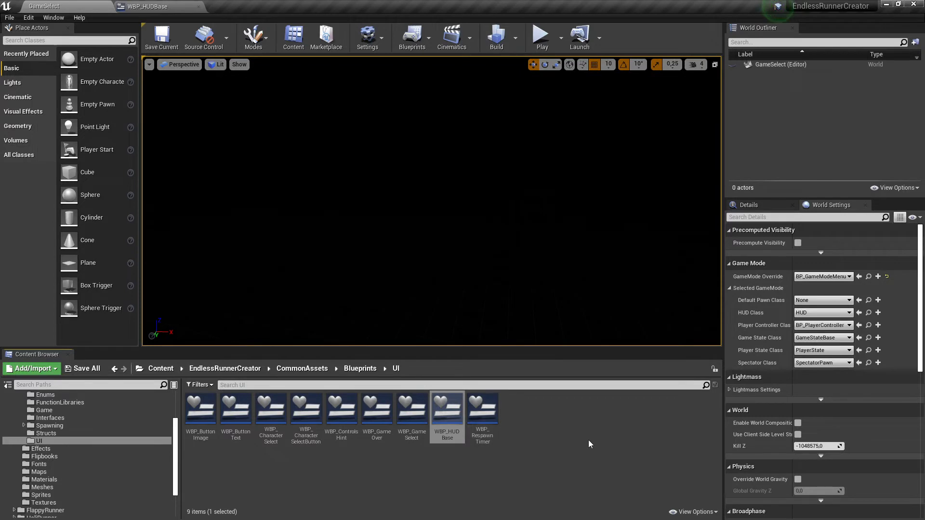
{"action": "left_click", "coordinate": [567, 440]}
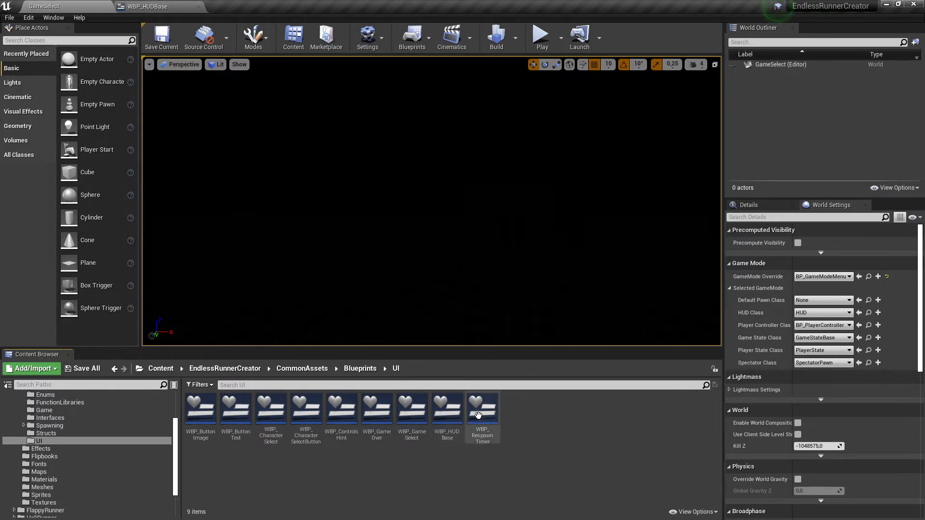
Step: Open WBP_HUDBase in Designer view and inspect TextCountdown, ButtonResume, PausedMenuHolder, ButtonMenu and HozLivesBox in its widget hierarchy
{"action": "double_click", "coordinate": [445, 409]}
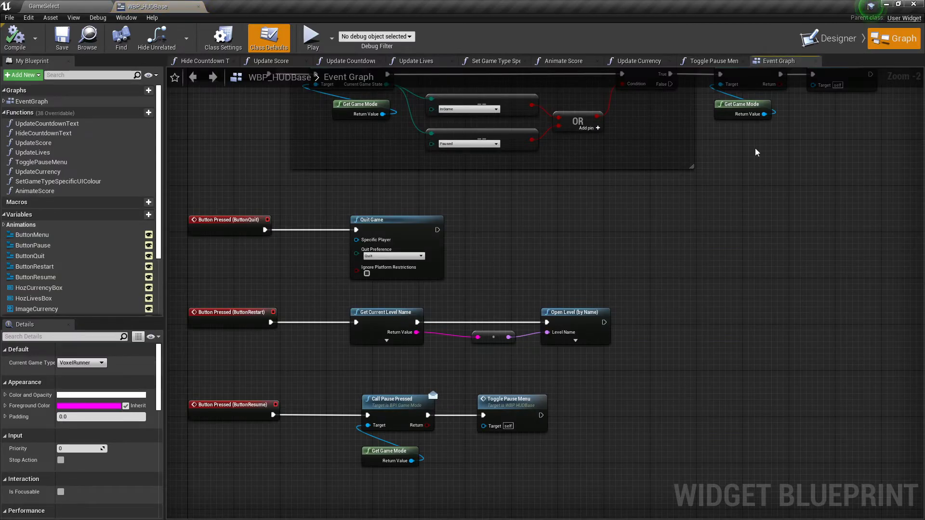
{"action": "left_click", "coordinate": [829, 38]}
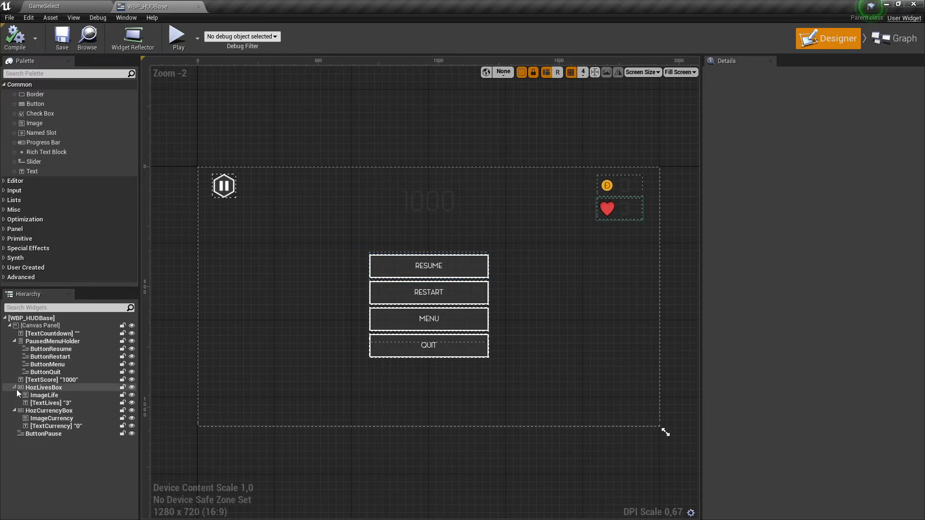
{"action": "left_click", "coordinate": [53, 334]}
{"action": "left_click", "coordinate": [51, 349]}
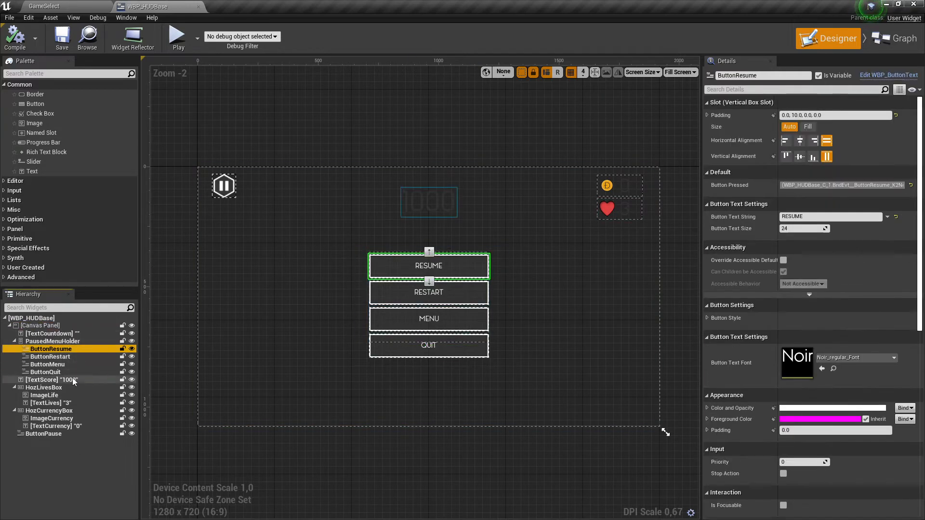
{"action": "left_click", "coordinate": [53, 334]}
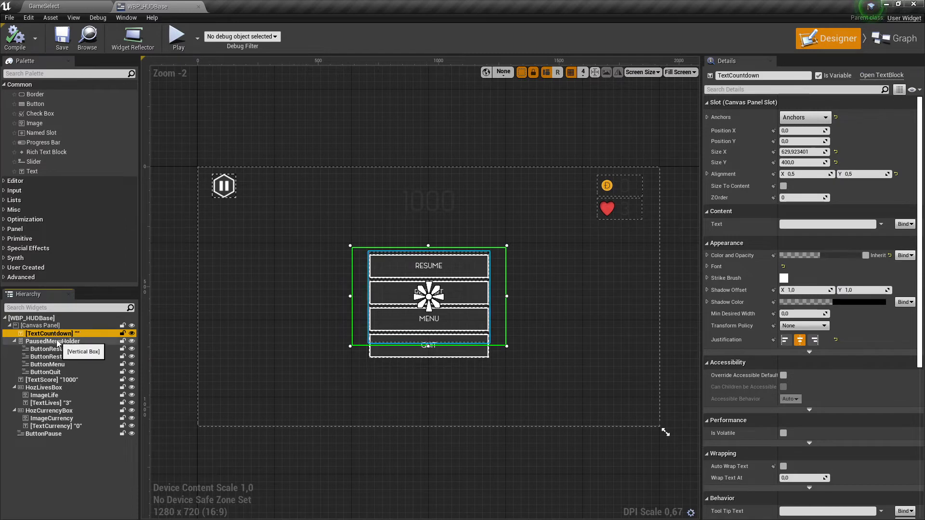
{"action": "left_click", "coordinate": [57, 342]}
{"action": "left_click", "coordinate": [48, 364]}
{"action": "left_click", "coordinate": [46, 388]}
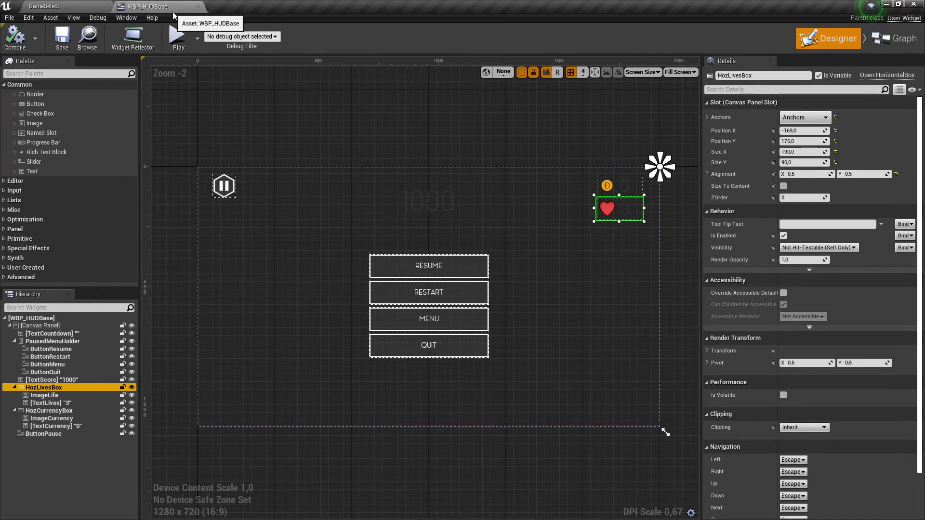
Step: Go back to the GameSelect level editor, reopen WBP_HUDBase from the UI folder and view its event graph
{"action": "left_click", "coordinate": [70, 6]}
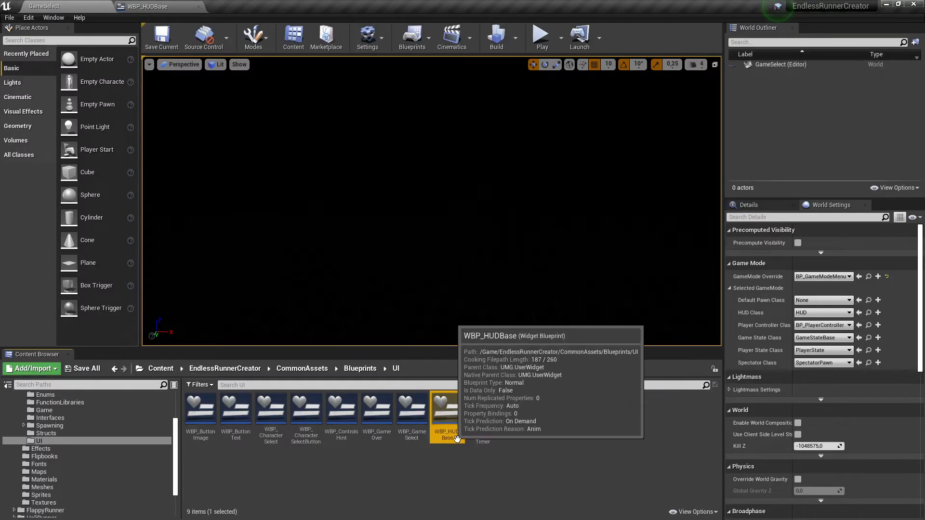
{"action": "left_click", "coordinate": [444, 410]}
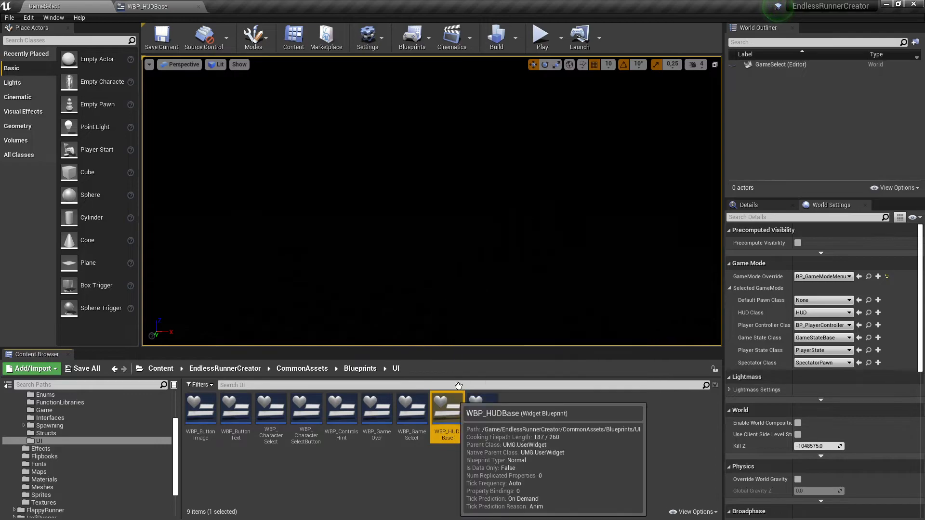
{"action": "double_click", "coordinate": [444, 410]}
{"action": "left_click", "coordinate": [894, 41]}
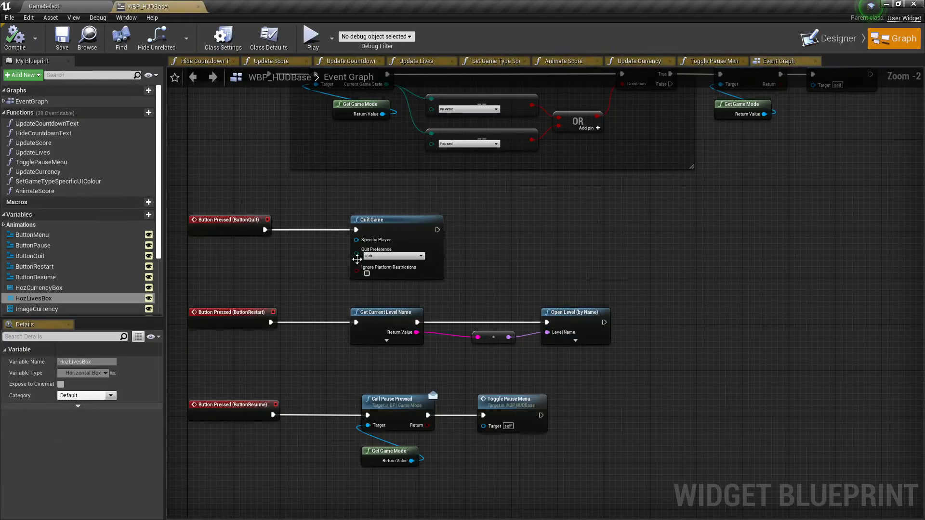
{"action": "scroll", "coordinate": [579, 262], "scroll_direction": "down", "scroll_amount": 2}
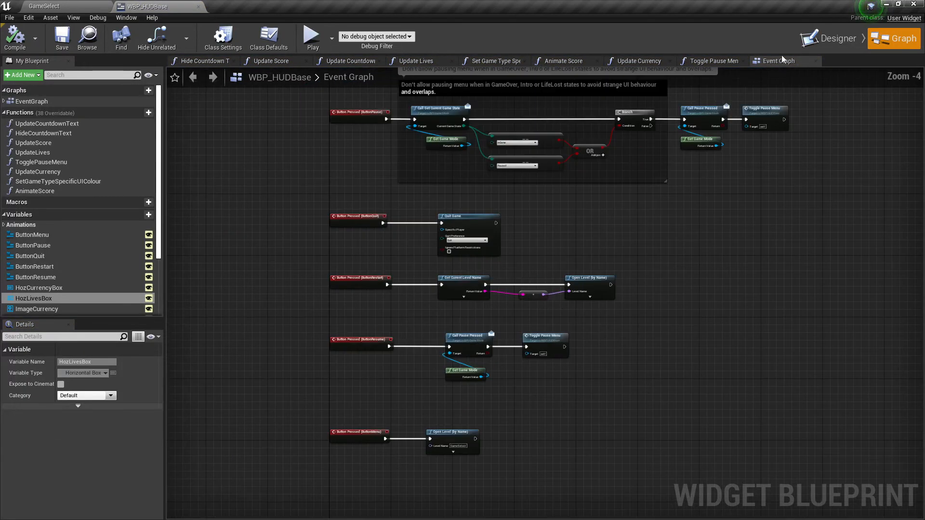
Step: Show the HUD's Designer layout once more and return to the event graph to view its button events
{"action": "left_click", "coordinate": [829, 39]}
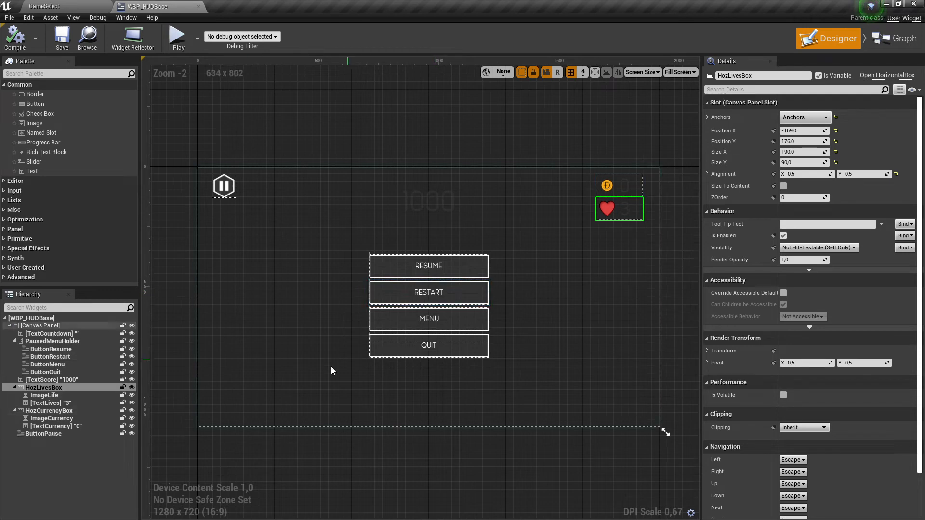
{"action": "left_click", "coordinate": [894, 38]}
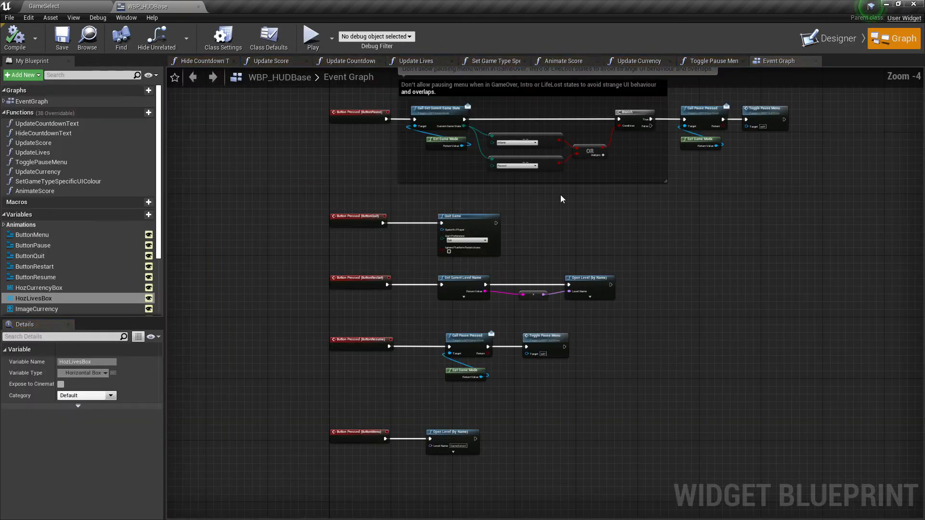
{"action": "scroll", "coordinate": [538, 291], "scroll_direction": "up", "scroll_amount": 7}
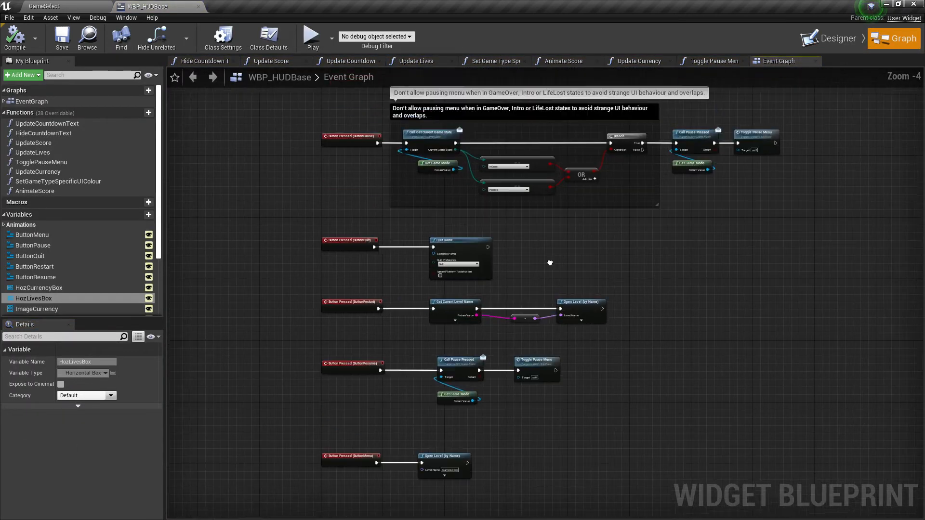
Step: Examine the Restart, Resume and Menu button events in the HUD's event graph, briefly switching to the Designer layout and back
{"action": "right_click_drag", "start_coordinate": [526, 227], "coordinate": [529, 515]}
{"action": "right_click_drag", "start_coordinate": [614, 476], "coordinate": [616, 240]}
{"action": "right_click_drag", "start_coordinate": [534, 291], "coordinate": [568, 151]}
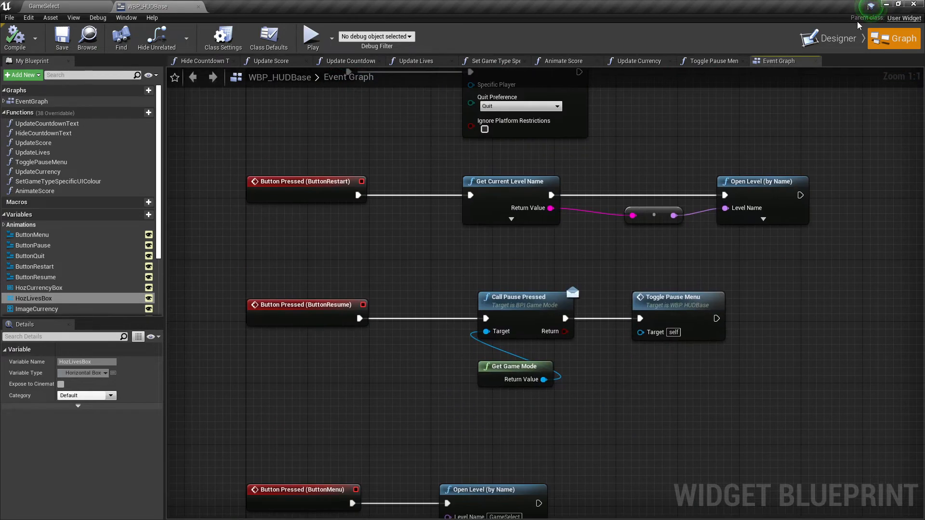
{"action": "left_click", "coordinate": [829, 38]}
{"action": "left_click", "coordinate": [894, 38]}
{"action": "right_click_drag", "start_coordinate": [590, 362], "coordinate": [534, 321]}
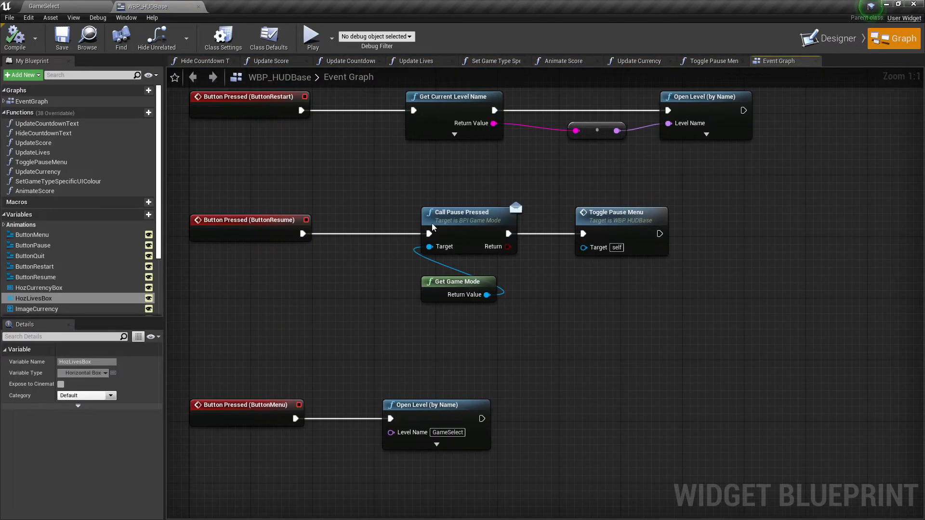
Step: Inspect the Resume event's Call Pause Pressed and Get Game Mode nodes, and the Menu button event with its Open Level node
{"action": "left_click_drag", "start_coordinate": [388, 178], "coordinate": [552, 367]}
{"action": "right_click_drag", "start_coordinate": [538, 311], "coordinate": [545, 397]}
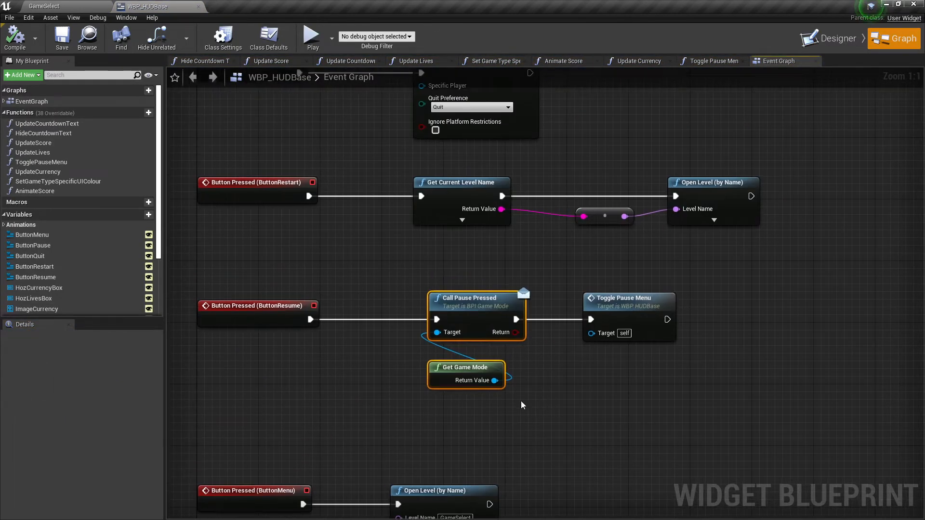
{"action": "left_click", "coordinate": [514, 308]}
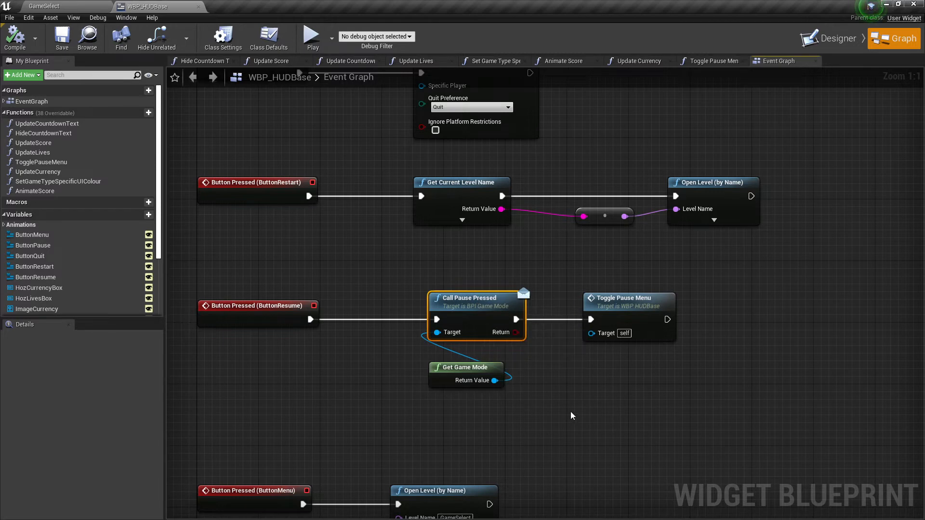
{"action": "right_click_drag", "start_coordinate": [514, 309], "coordinate": [465, 204]}
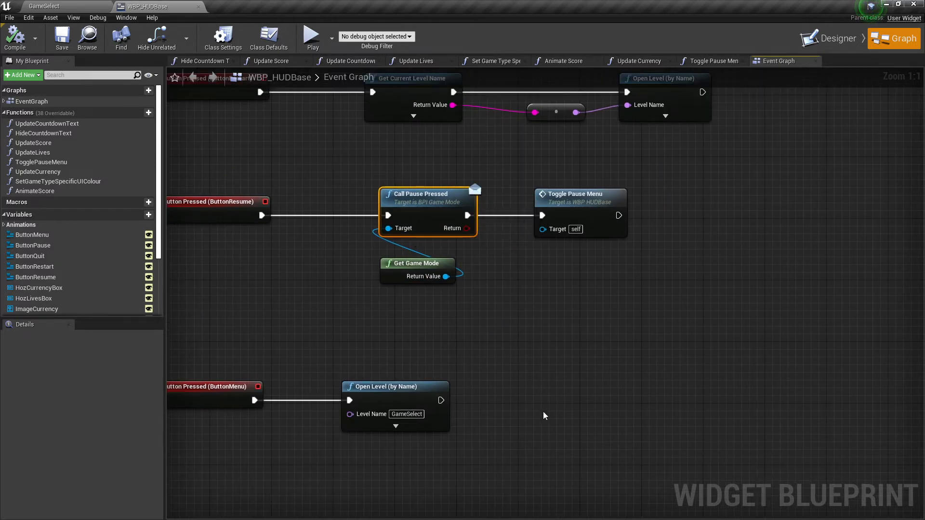
{"action": "right_click_drag", "start_coordinate": [543, 415], "coordinate": [500, 425]}
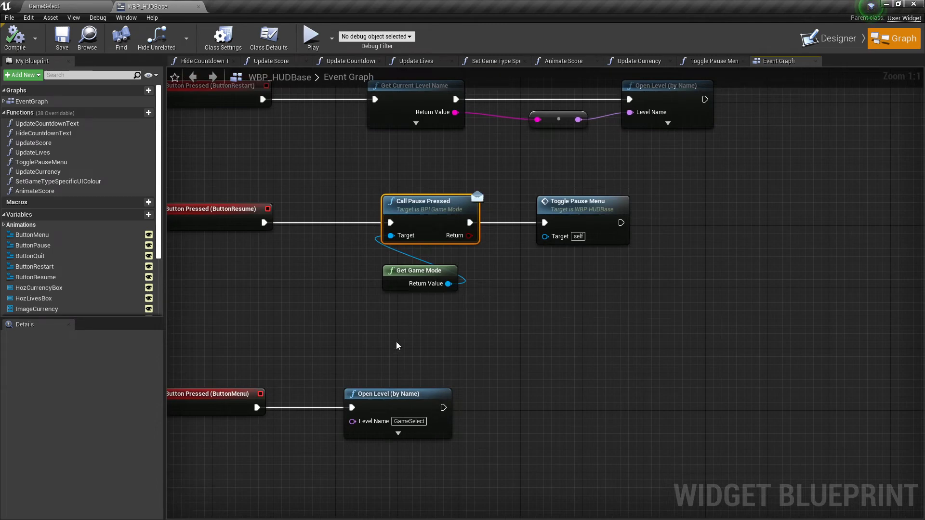
{"action": "right_click_drag", "start_coordinate": [398, 346], "coordinate": [487, 327]}
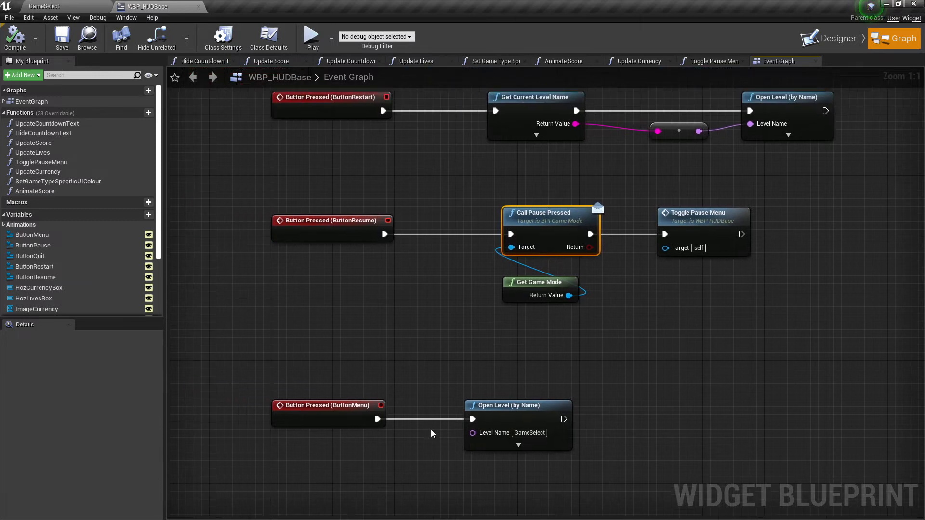
{"action": "left_click_drag", "start_coordinate": [240, 363], "coordinate": [560, 442]}
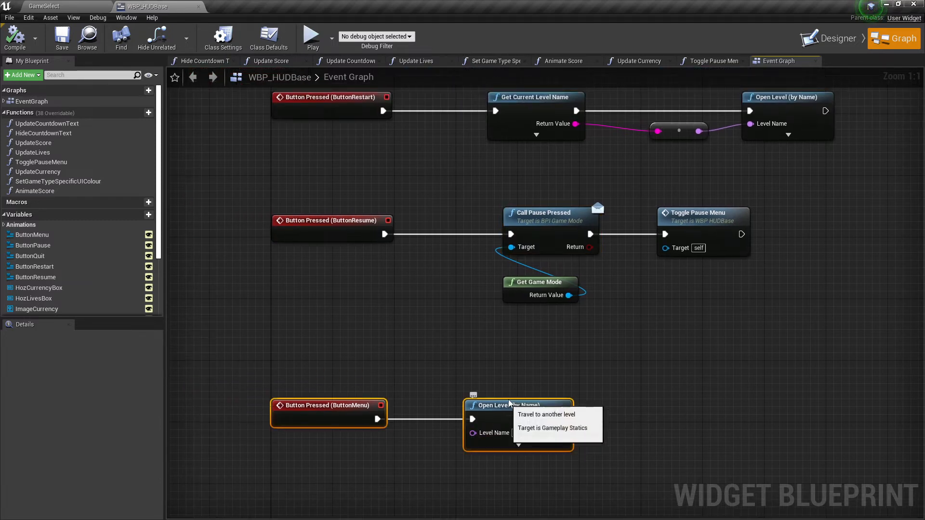
{"action": "right_click_drag", "start_coordinate": [485, 322], "coordinate": [492, 384]}
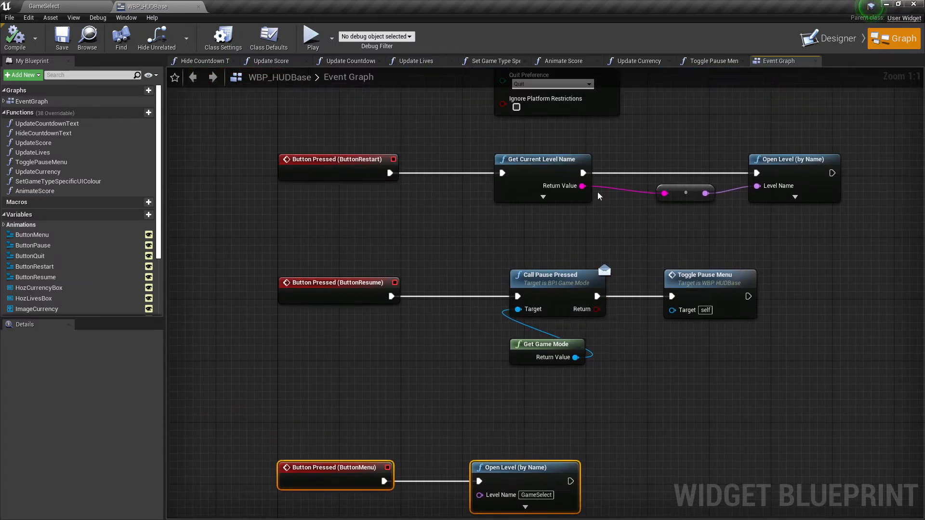
Step: Duplicate WBP_HUDBase in the UI folder from the GameSelect level editor and name the copy WBP_HUDBaseDuplicated
{"action": "left_click", "coordinate": [83, 10]}
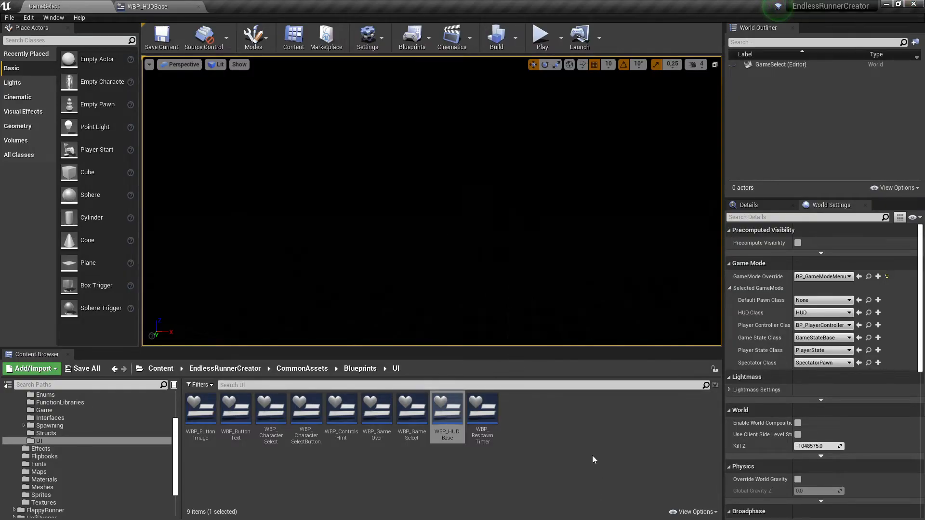
{"action": "left_click", "coordinate": [567, 447]}
{"action": "left_click", "coordinate": [447, 410]}
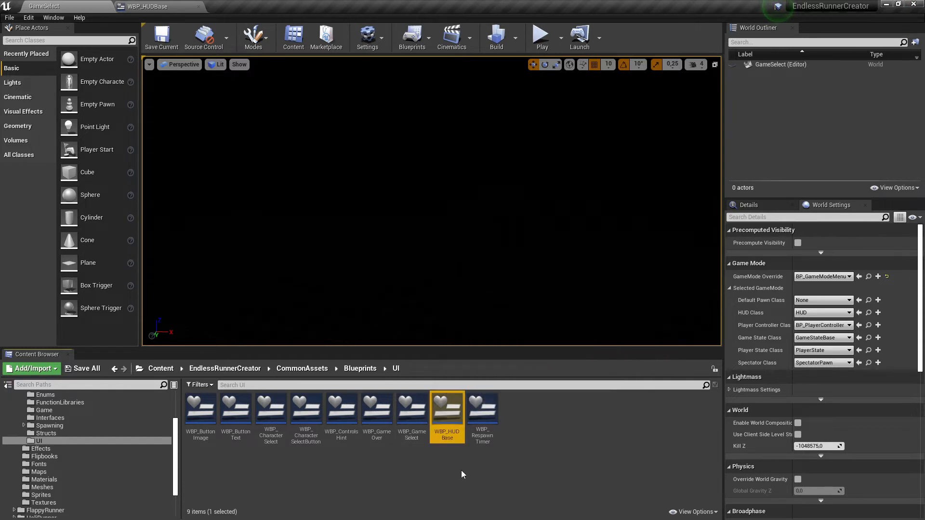
{"action": "right_click", "coordinate": [452, 416]}
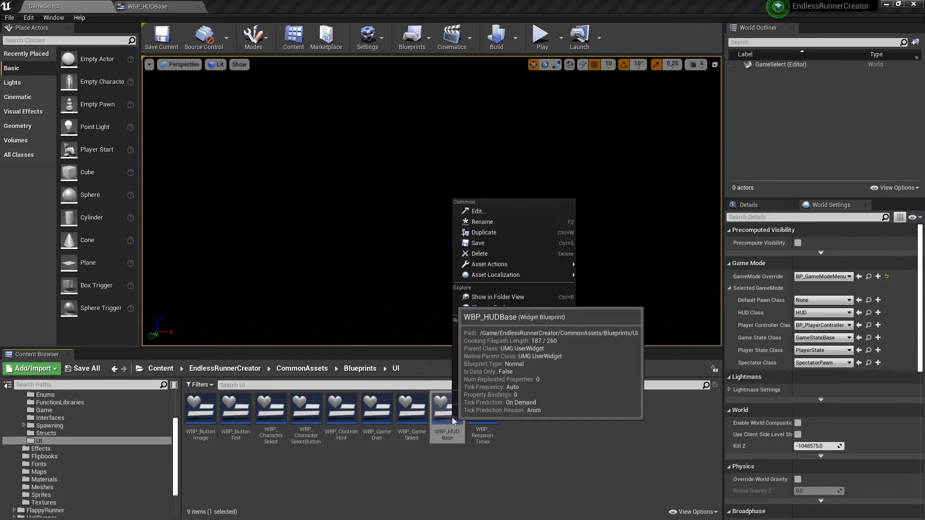
{"action": "left_click", "coordinate": [491, 231]}
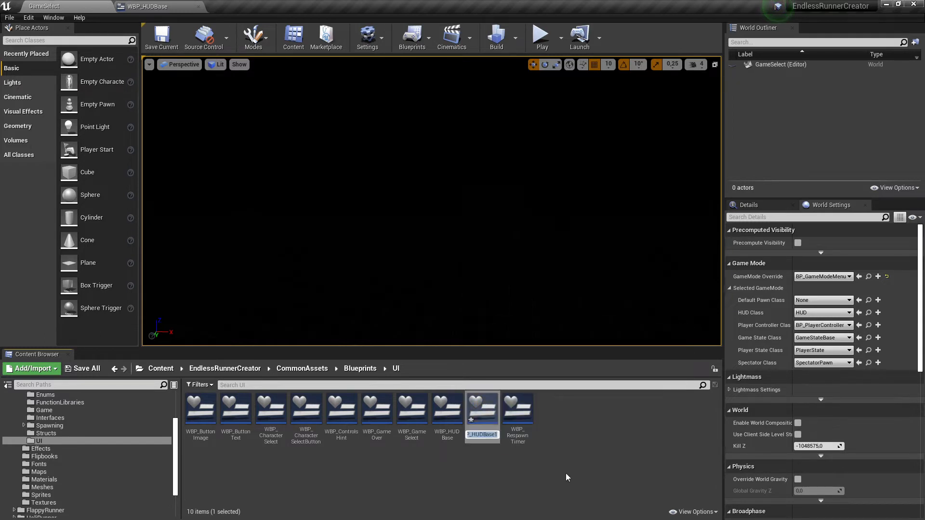
{"action": "key", "text": "End"}
{"action": "key", "text": "BackSpace"}
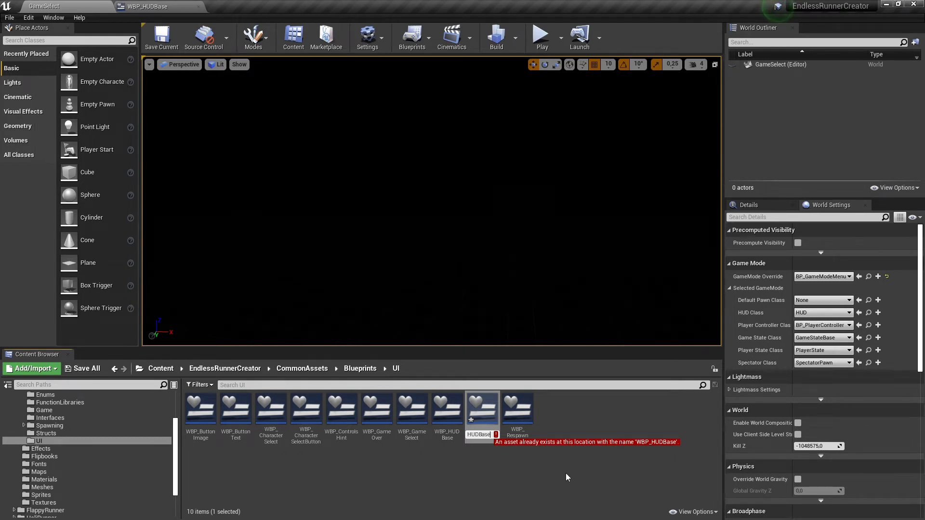
{"action": "type", "text": "Duplicate"}
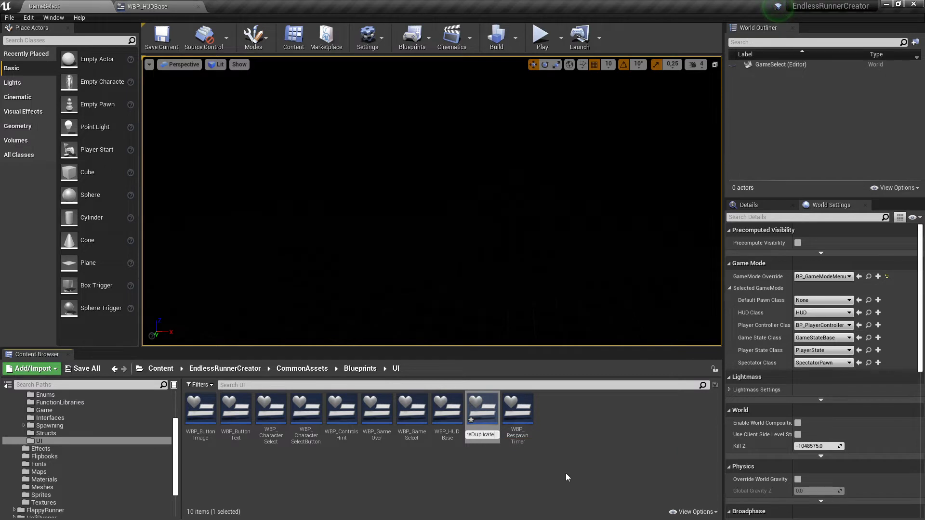
{"action": "key", "text": "Return"}
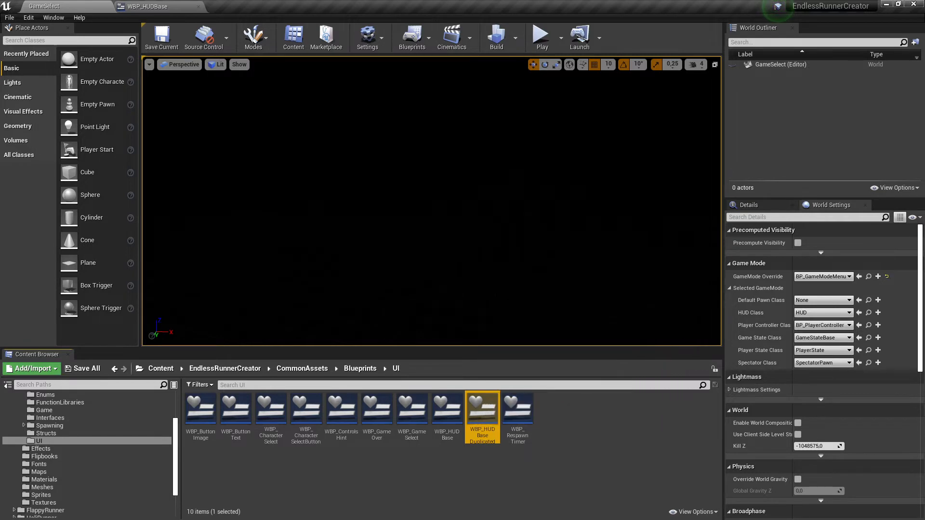
Step: Open WBP_HUDBaseDuplicated, dock it alongside the other open editors, and close the original WBP_HUDBase blueprint
{"action": "double_click", "coordinate": [483, 414]}
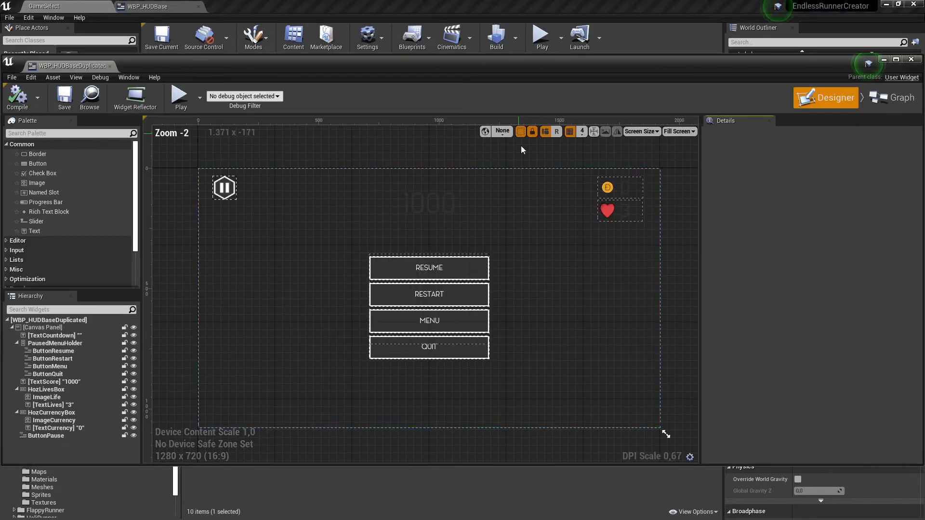
{"action": "left_click_drag", "start_coordinate": [68, 68], "coordinate": [248, 7]}
{"action": "left_click", "coordinate": [147, 6]}
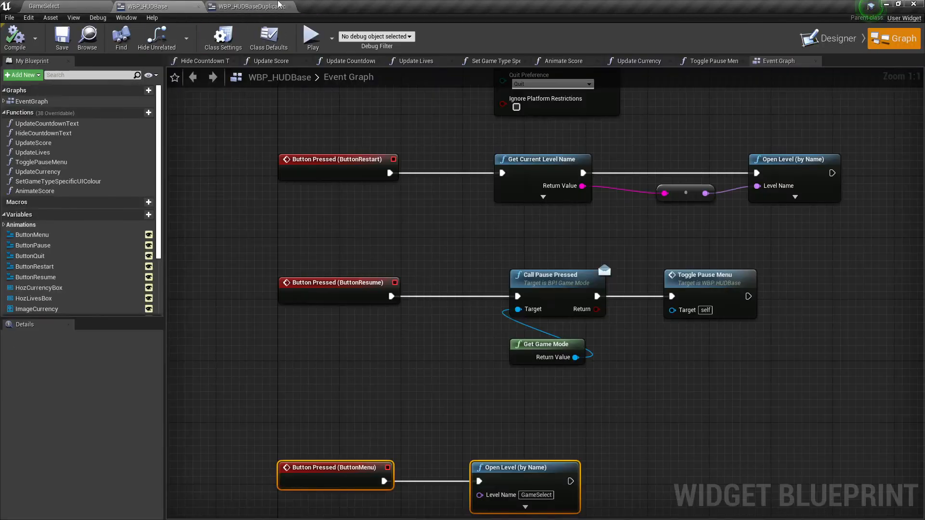
{"action": "left_click", "coordinate": [828, 38]}
{"action": "left_click", "coordinate": [44, 6]}
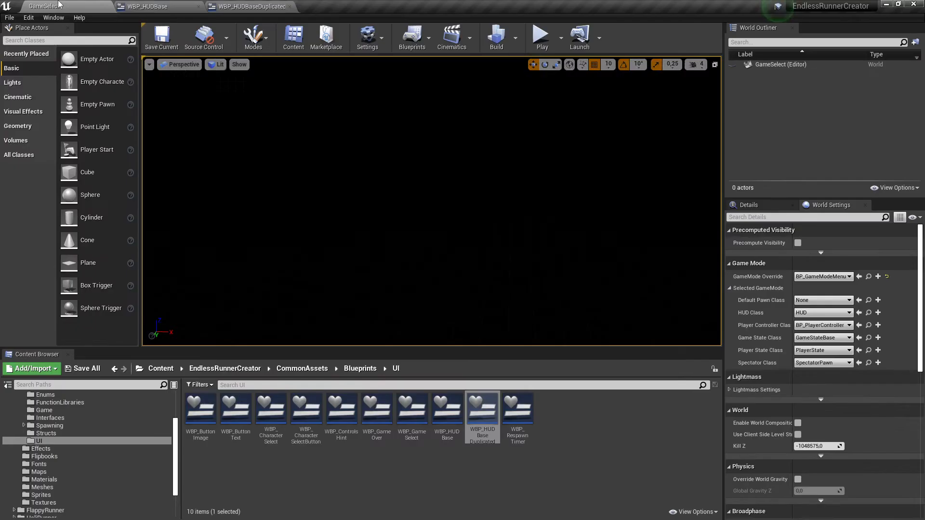
{"action": "left_click", "coordinate": [147, 7]}
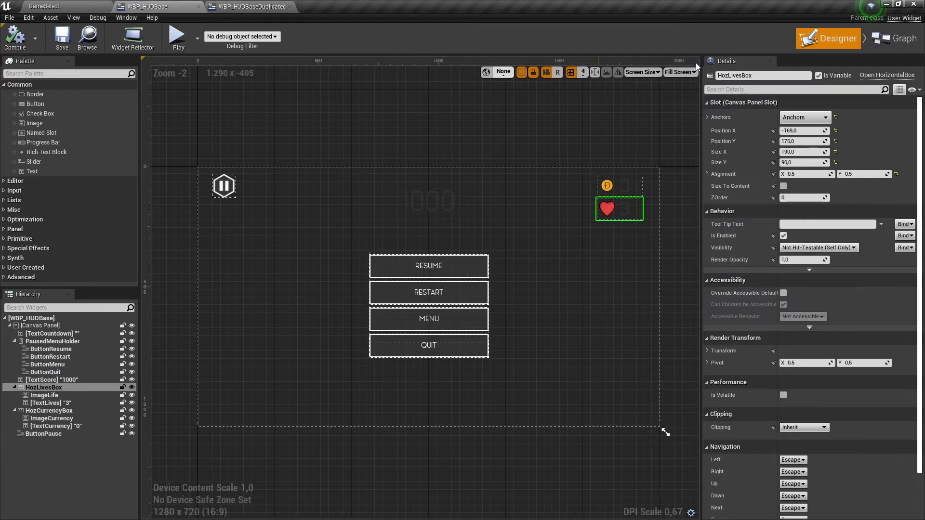
{"action": "left_click", "coordinate": [198, 7]}
{"action": "left_click", "coordinate": [178, 7]}
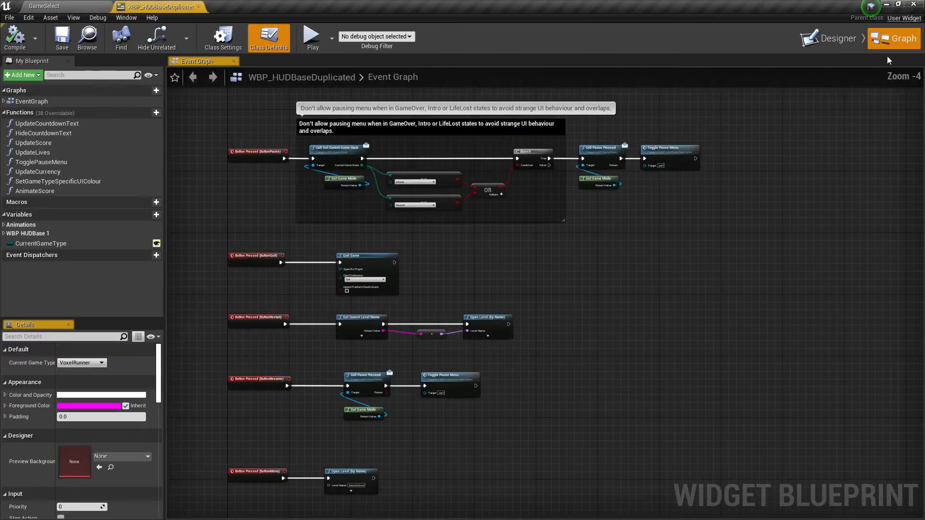
Step: Delete all nodes from the event graph of WBP_HUDBaseDuplicated
{"action": "left_click", "coordinate": [895, 38]}
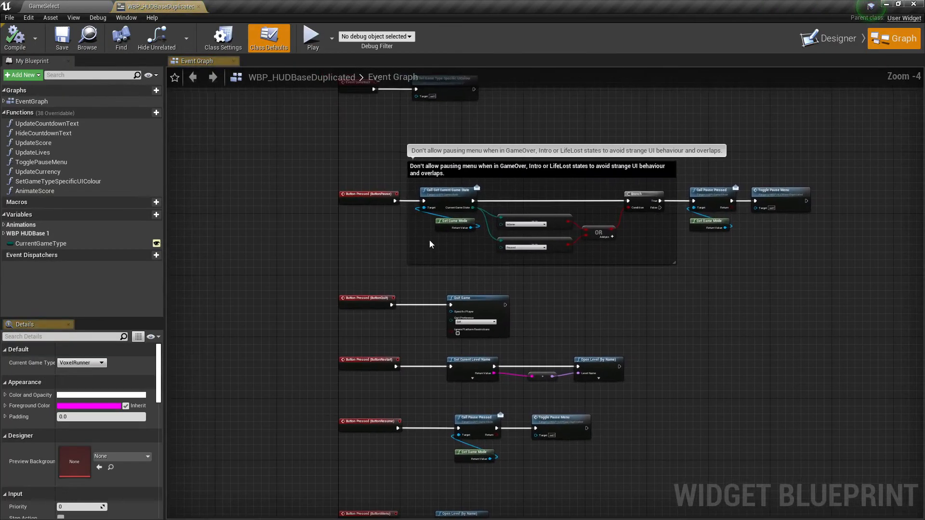
{"action": "scroll", "coordinate": [430, 240], "scroll_direction": "down", "scroll_amount": 1}
{"action": "left_click_drag", "start_coordinate": [276, 124], "coordinate": [673, 454]}
{"action": "key", "text": "Delete"}
{"action": "right_click_drag", "start_coordinate": [340, 165], "coordinate": [416, 256]}
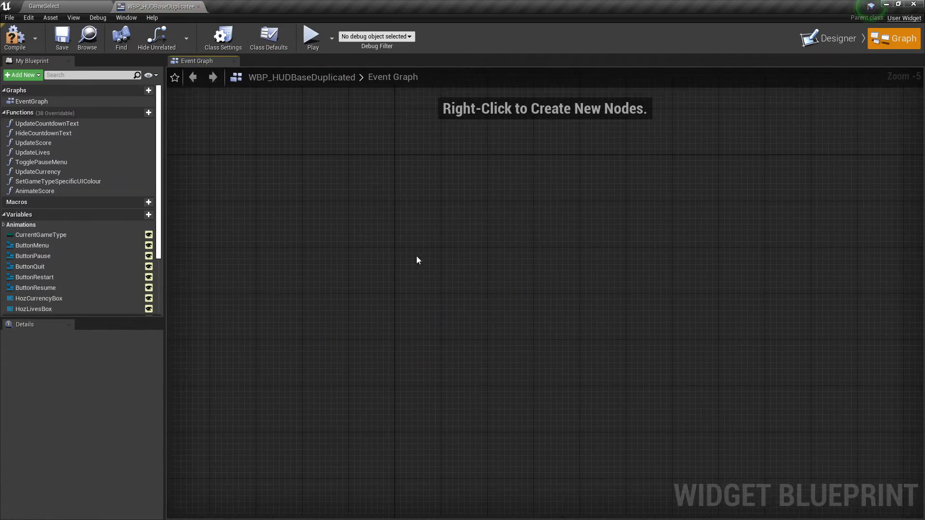
Step: Check the duplicate's Designer layout, then return to the empty graph and look through its functions, variables and class defaults
{"action": "left_click", "coordinate": [829, 39]}
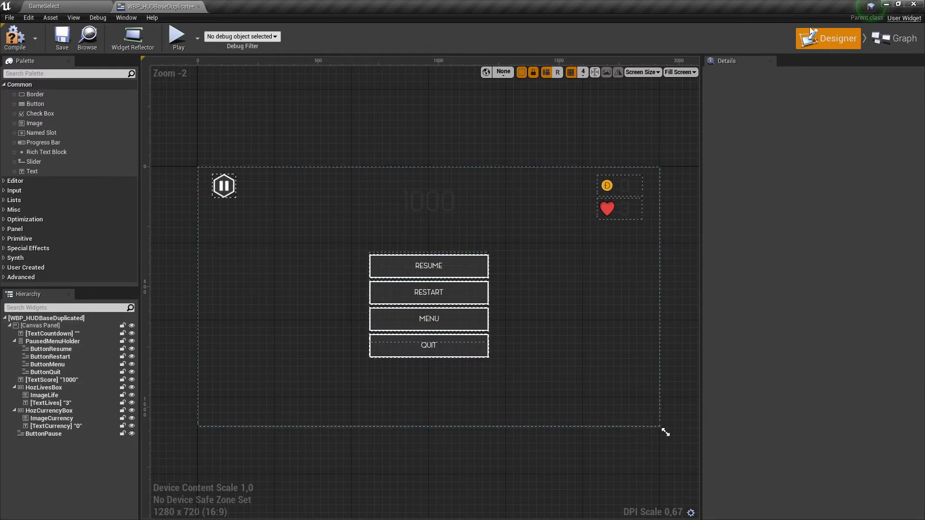
{"action": "left_click", "coordinate": [895, 39]}
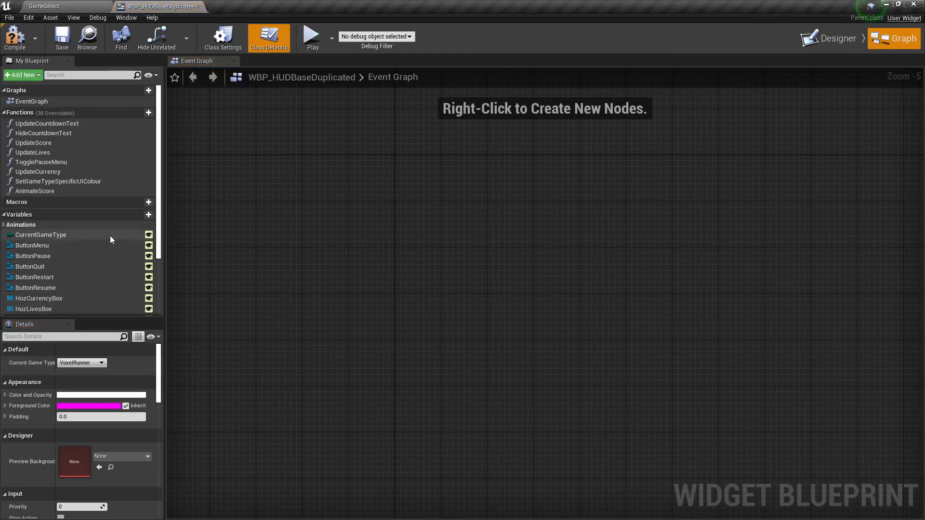
{"action": "scroll", "coordinate": [118, 289], "scroll_direction": "down", "scroll_amount": 3}
{"action": "scroll", "coordinate": [114, 420], "scroll_direction": "down", "scroll_amount": 10}
{"action": "scroll", "coordinate": [114, 424], "scroll_direction": "up", "scroll_amount": 7}
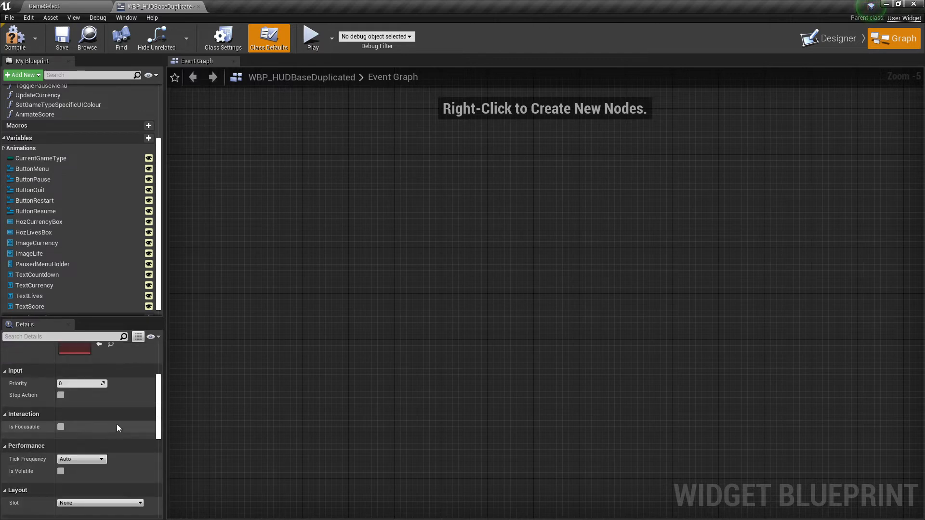
{"action": "scroll", "coordinate": [106, 275], "scroll_direction": "up", "scroll_amount": 3}
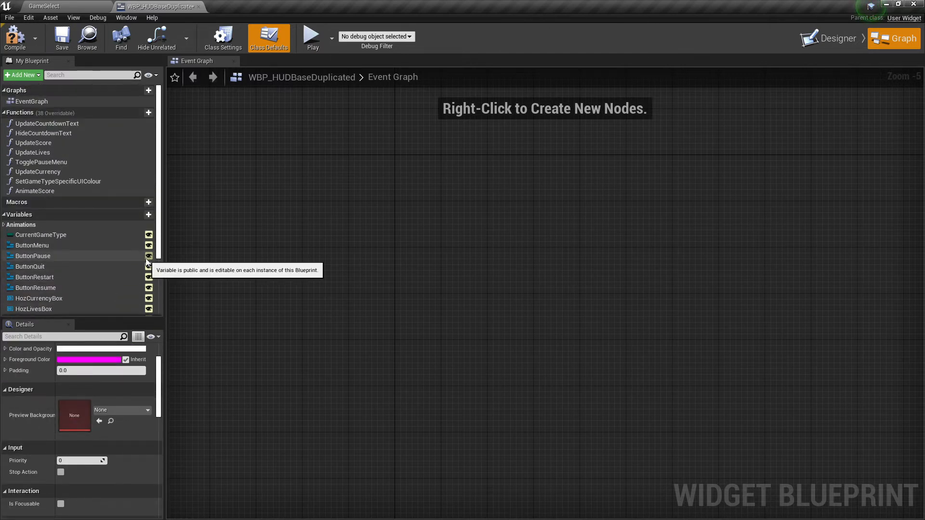
Step: Select TextCountdown in the Designer's widget hierarchy, then find it among the graph's variables and select TextLives there
{"action": "left_click", "coordinate": [836, 36]}
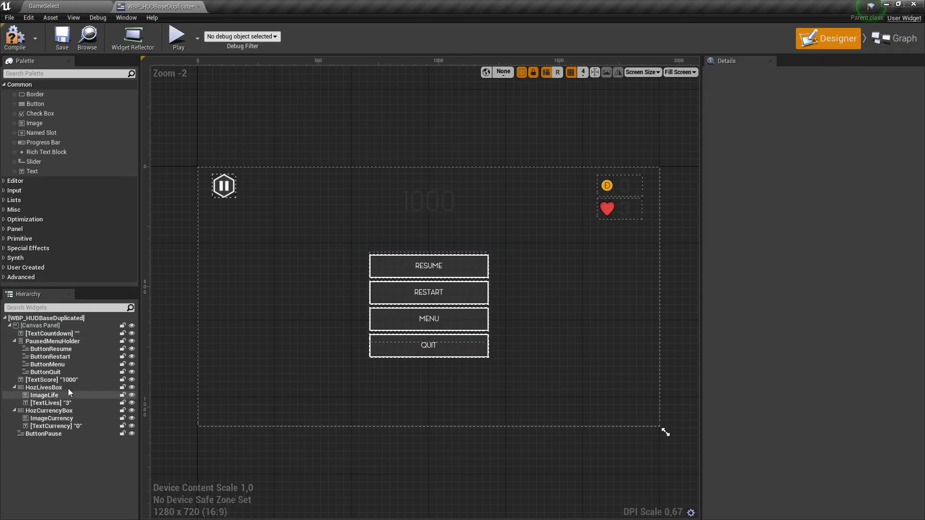
{"action": "left_click", "coordinate": [51, 333]}
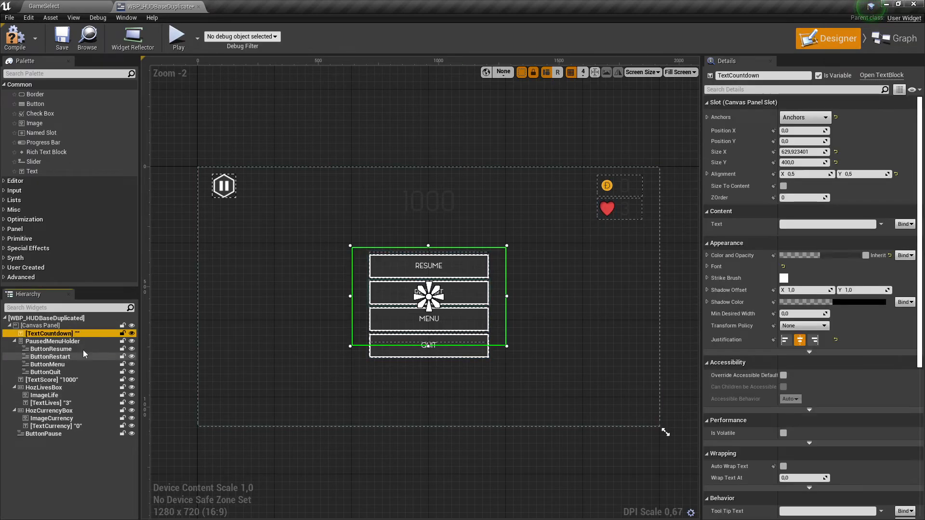
{"action": "left_click", "coordinate": [894, 38]}
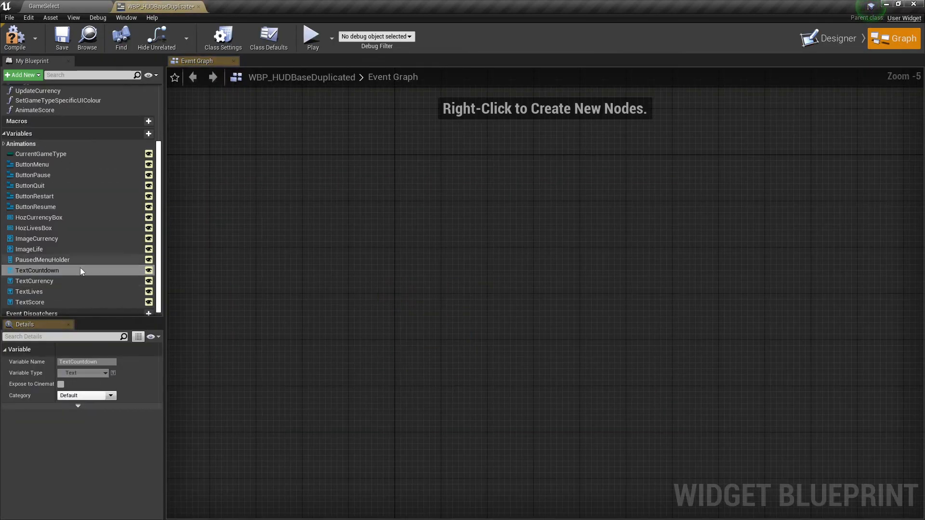
{"action": "left_click", "coordinate": [82, 288]}
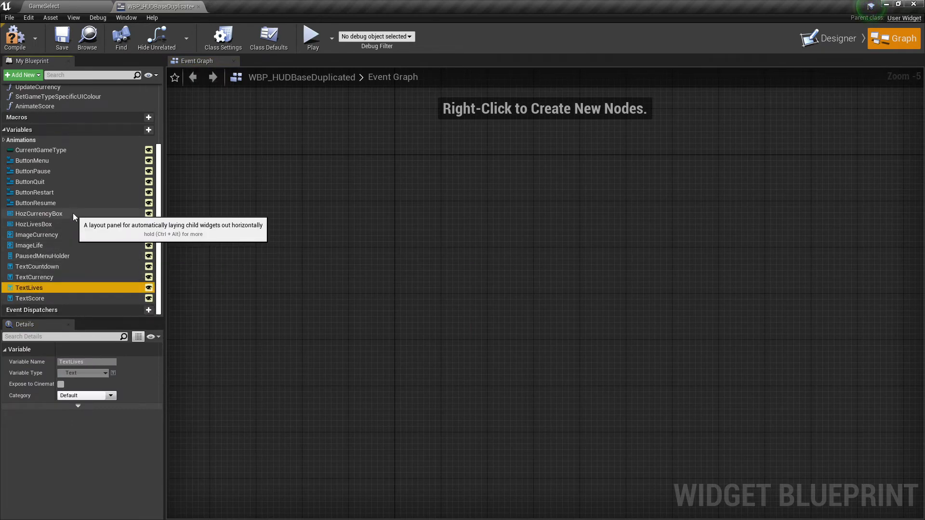
Step: Reopen the original WBP_HUDBase from the UI folder and view its event graph
{"action": "left_click", "coordinate": [96, 5]}
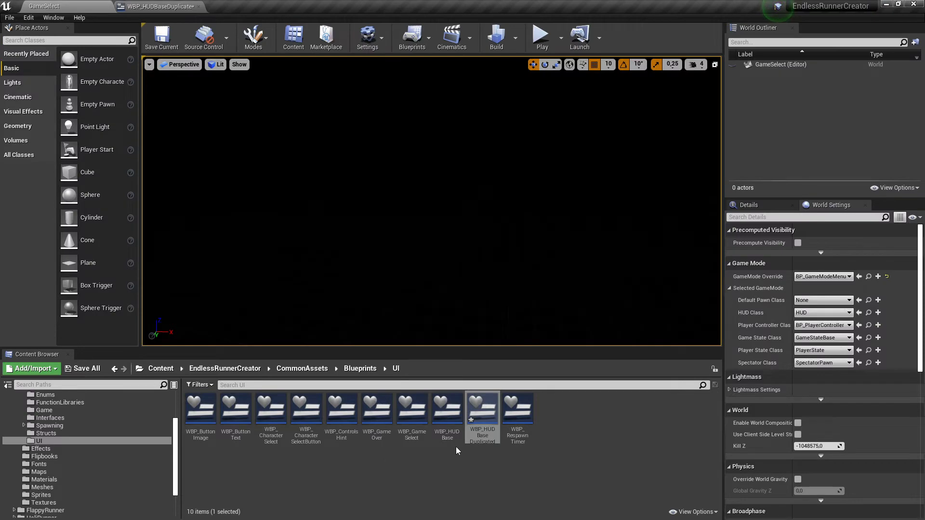
{"action": "left_click", "coordinate": [447, 418]}
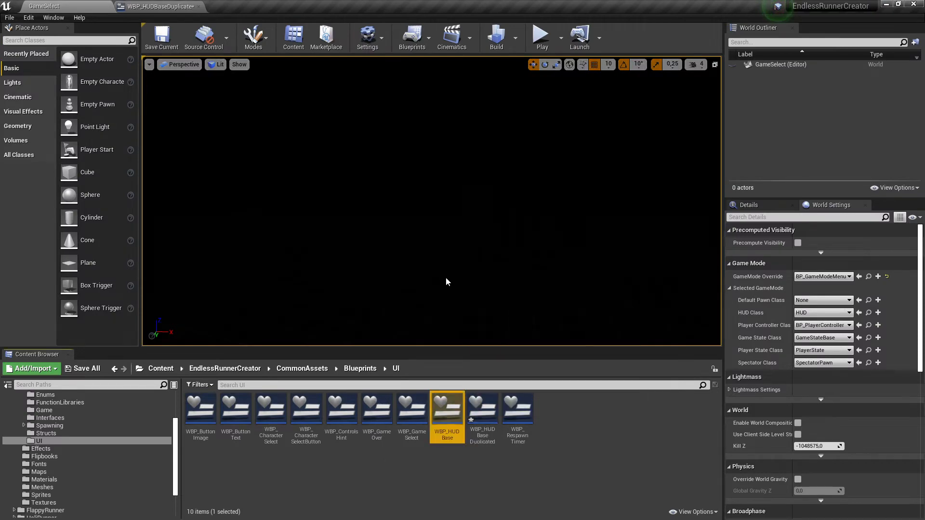
{"action": "double_click", "coordinate": [459, 425]}
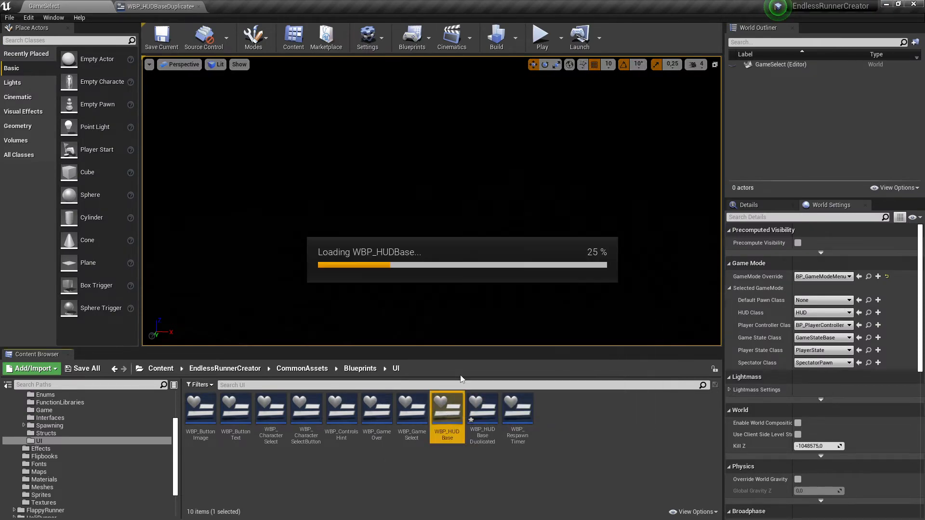
{"action": "left_click", "coordinate": [895, 38]}
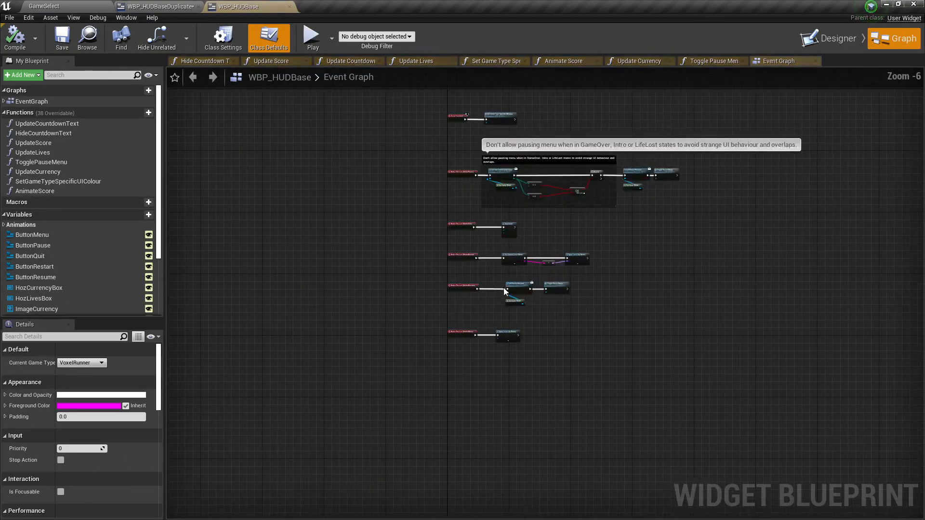
Step: Examine the pause-button logic in WBP_HUDBase's event graph and look through the blueprint's variable list
{"action": "right_click_drag", "start_coordinate": [579, 235], "coordinate": [627, 512]}
{"action": "right_click_drag", "start_coordinate": [660, 218], "coordinate": [290, 247]}
{"action": "right_click_drag", "start_coordinate": [222, 382], "coordinate": [481, 299]}
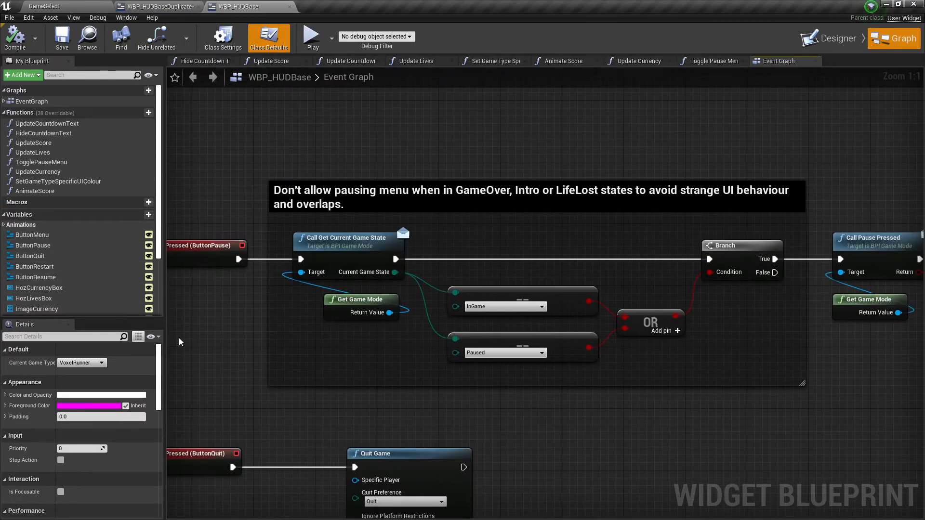
{"action": "scroll", "coordinate": [93, 293], "scroll_direction": "down", "scroll_amount": 4}
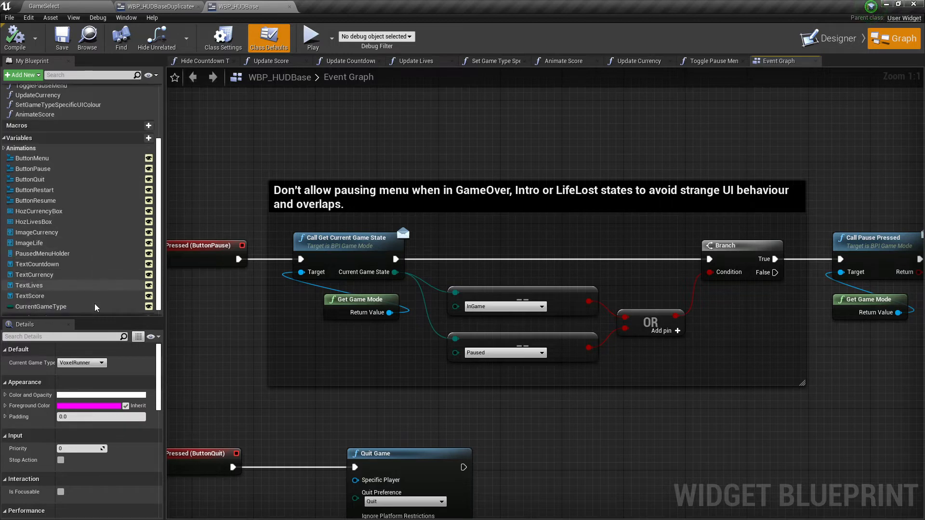
Step: Select the ButtonPause variable in WBP_HUDBaseDuplicated for comparison, then close the original WBP_HUDBase
{"action": "left_click", "coordinate": [172, 8]}
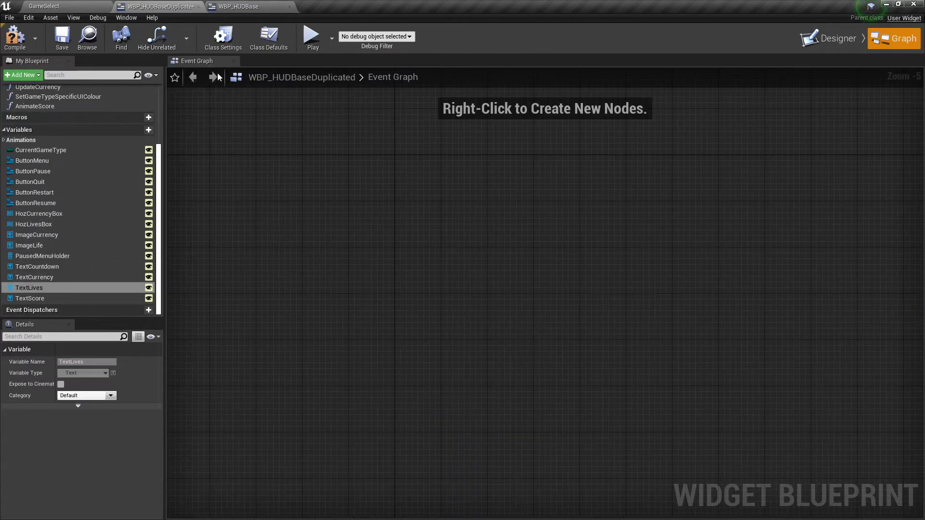
{"action": "scroll", "coordinate": [102, 254], "scroll_direction": "up", "scroll_amount": 2}
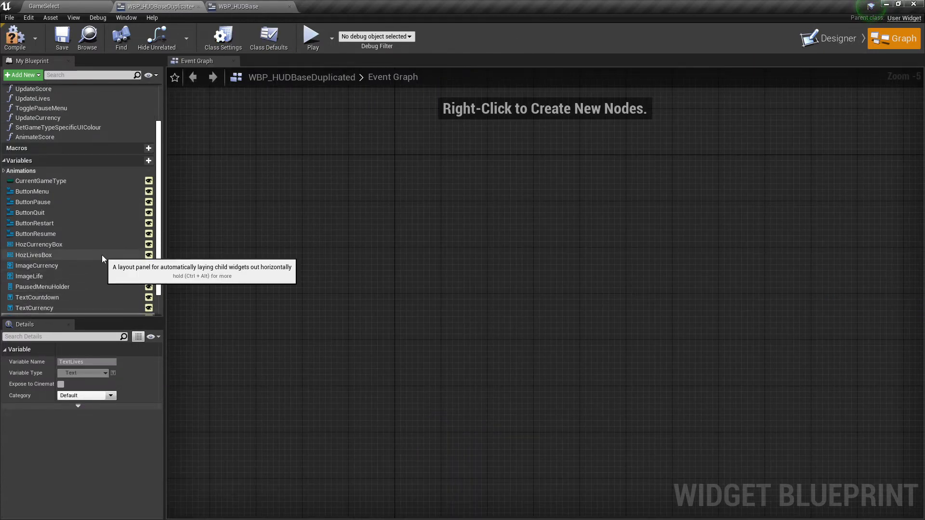
{"action": "left_click", "coordinate": [51, 202]}
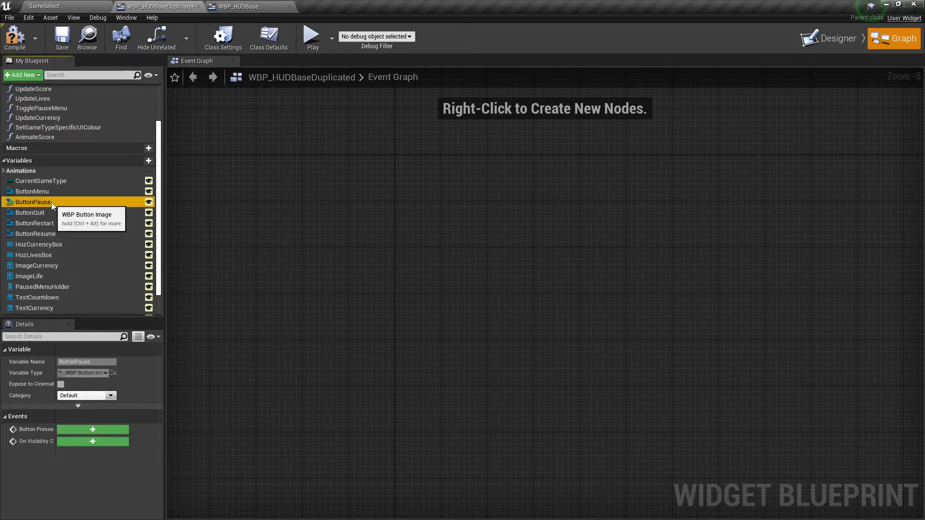
{"action": "left_click", "coordinate": [243, 7]}
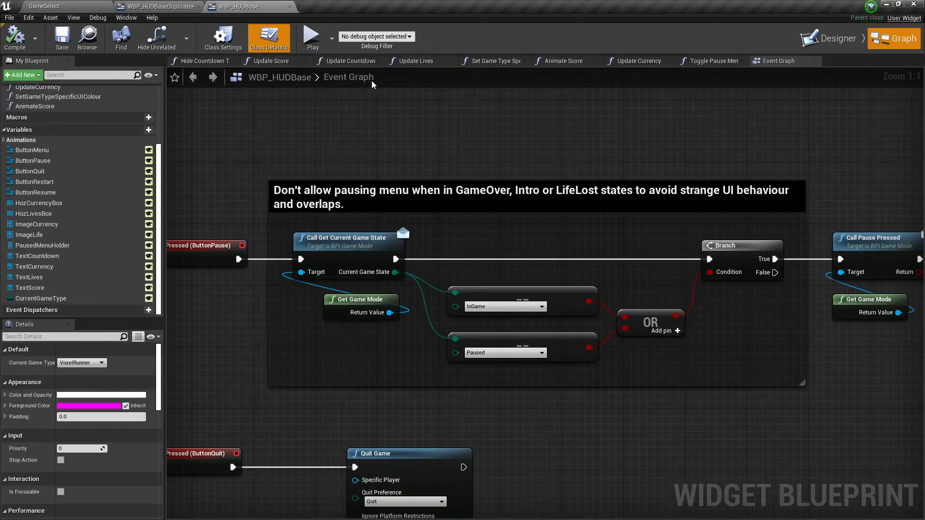
{"action": "left_click", "coordinate": [290, 7]}
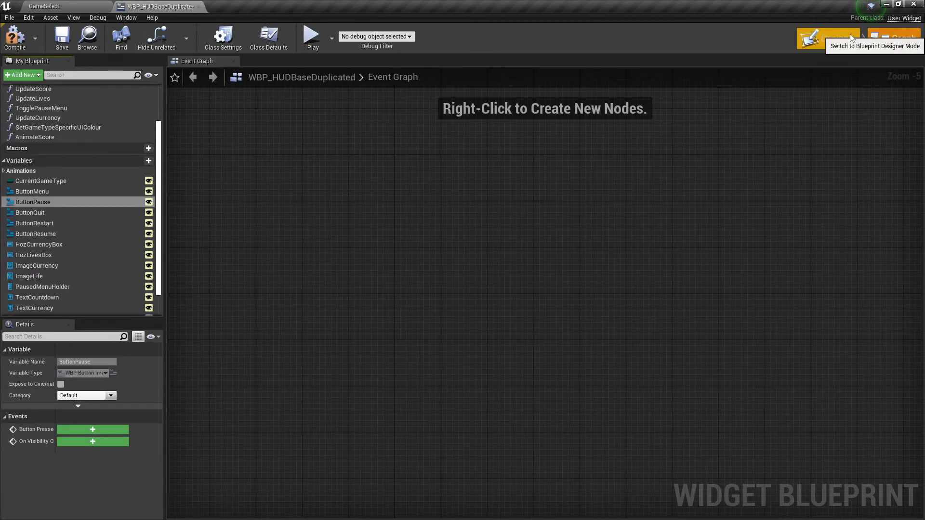
Step: In the duplicate's Designer, inspect the ButtonPause, TextCurrency, TextLives, ButtonQuit and ButtonRestart widgets one by one
{"action": "left_click", "coordinate": [831, 39]}
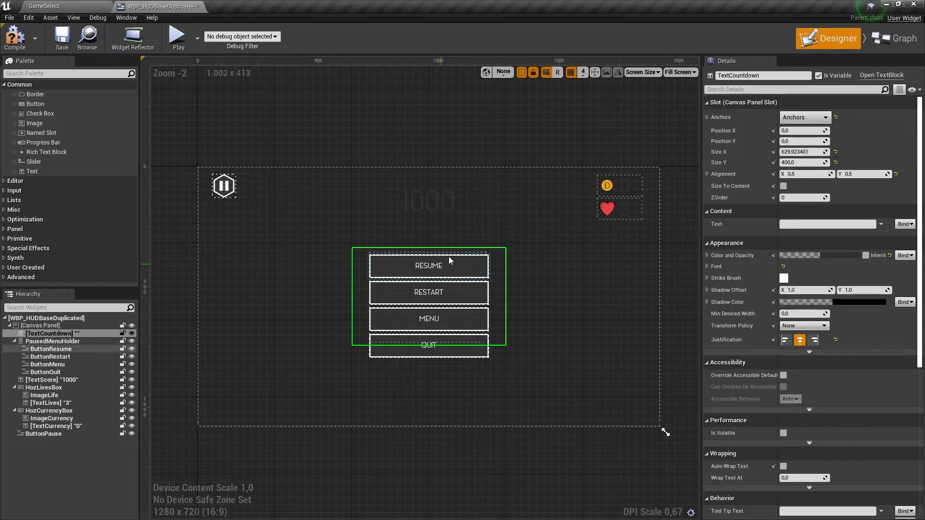
{"action": "left_click", "coordinate": [234, 185]}
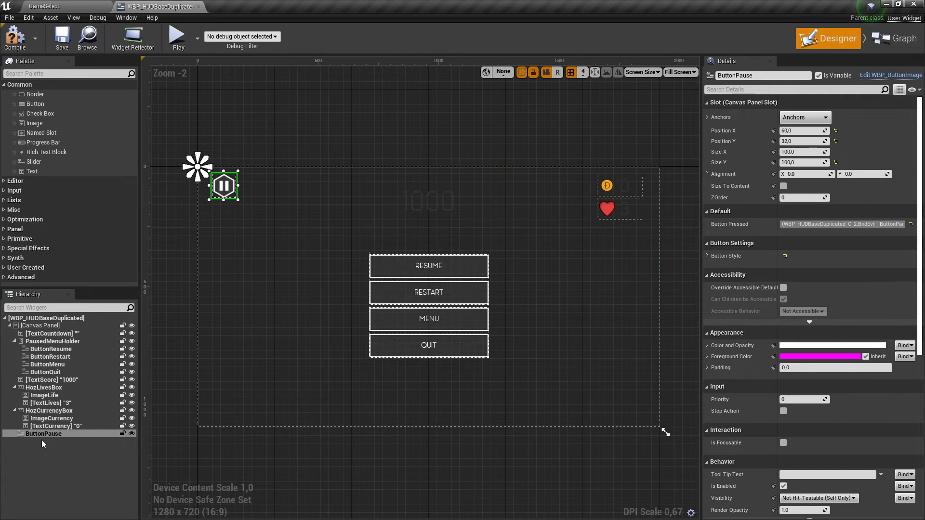
{"action": "left_click", "coordinate": [626, 186]}
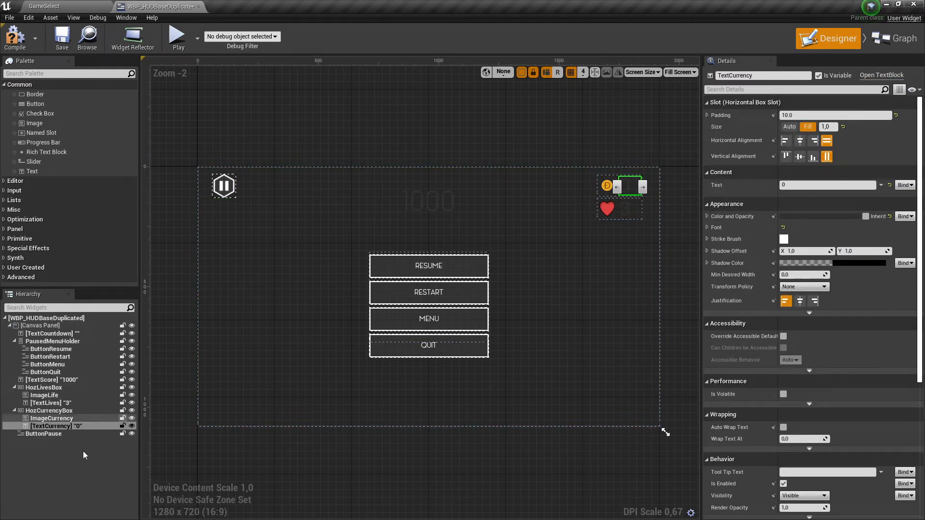
{"action": "left_click", "coordinate": [629, 209]}
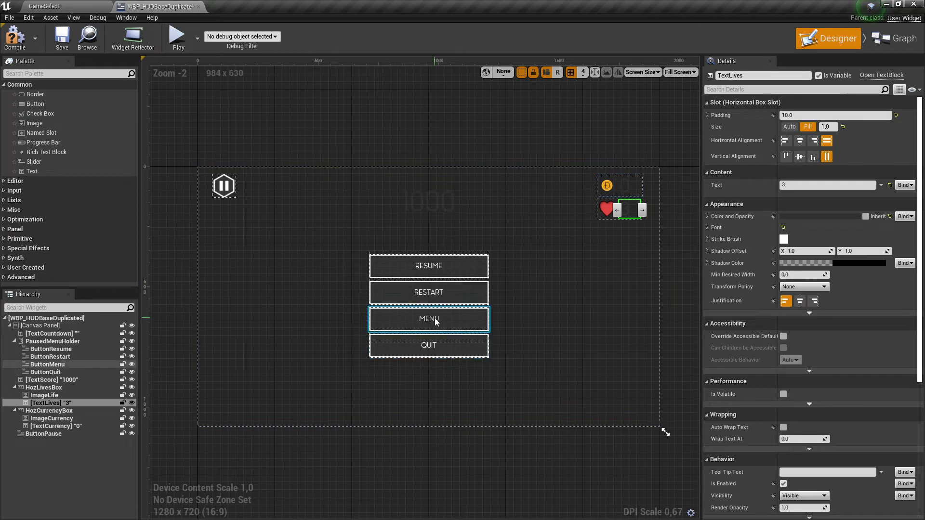
{"action": "left_click", "coordinate": [428, 355]}
{"action": "left_click", "coordinate": [50, 357]}
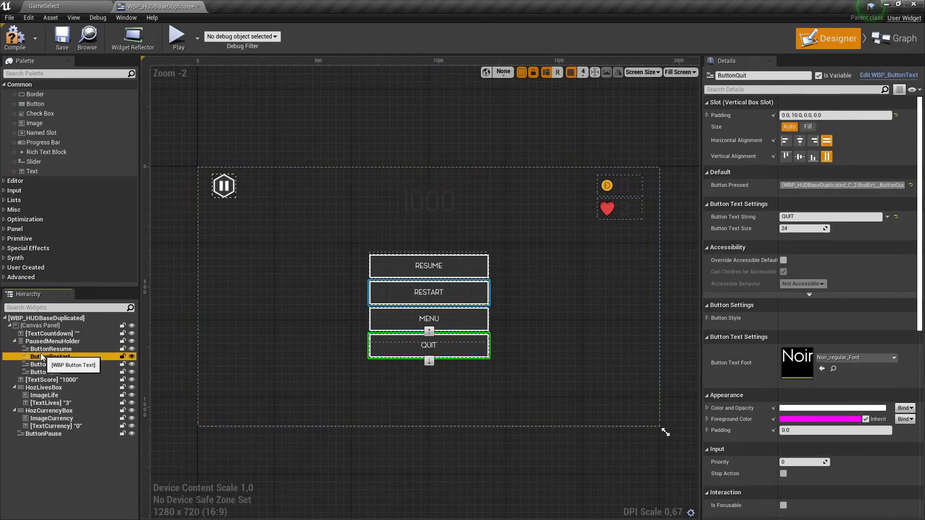
Step: Find the references of the CurrentGameType variable in the graph and open its Get node in SetGameTypeSpecificUIColour
{"action": "left_click", "coordinate": [894, 38]}
{"action": "scroll", "coordinate": [77, 261], "scroll_direction": "down", "scroll_amount": 2}
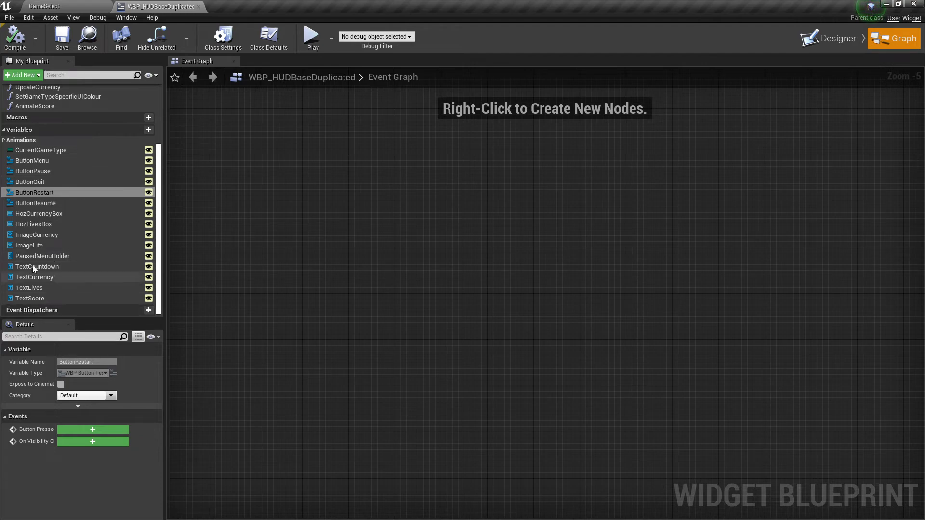
{"action": "scroll", "coordinate": [219, 267], "scroll_direction": "up", "scroll_amount": 3}
{"action": "scroll", "coordinate": [56, 191], "scroll_direction": "up", "scroll_amount": 1}
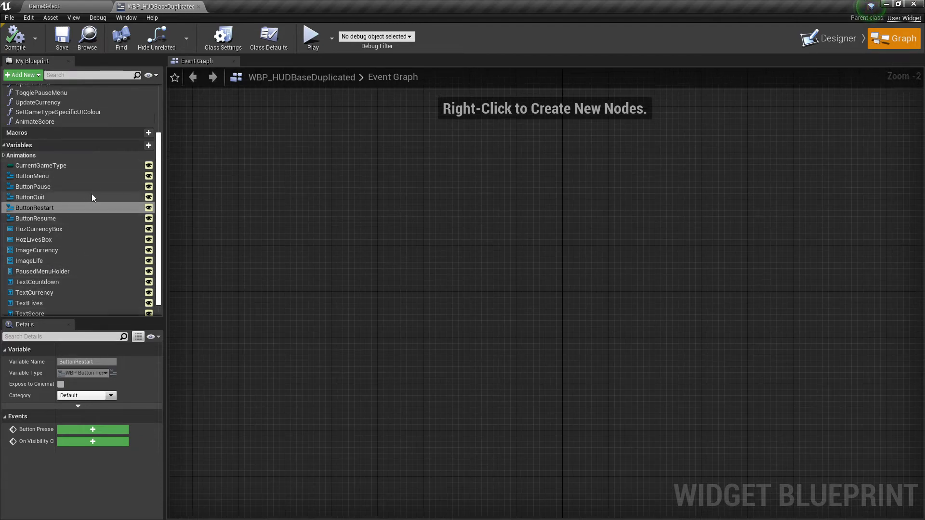
{"action": "left_click", "coordinate": [48, 166]}
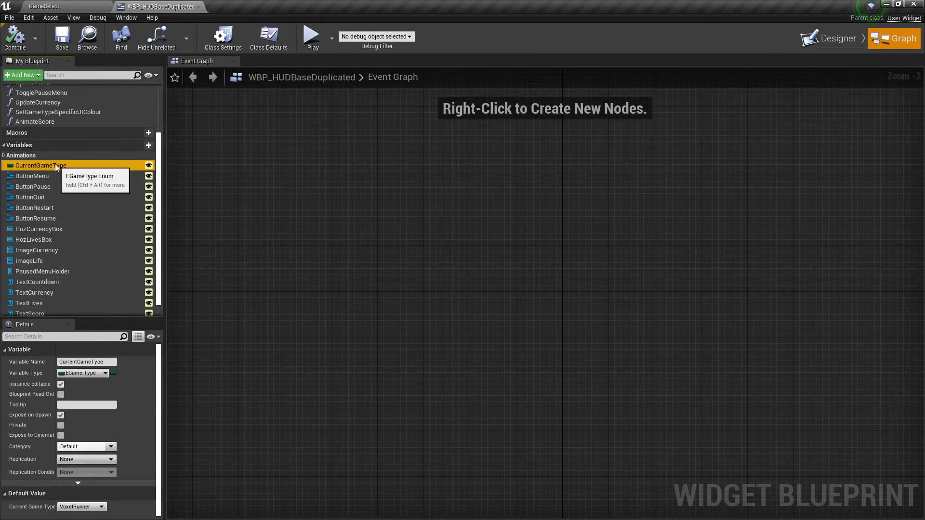
{"action": "right_click", "coordinate": [48, 169]}
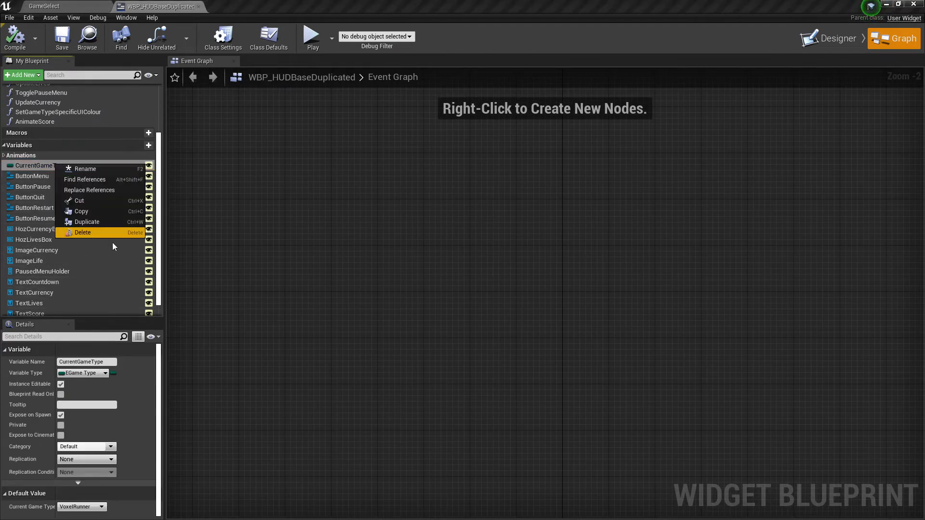
{"action": "left_click", "coordinate": [103, 185]}
{"action": "double_click", "coordinate": [219, 455]}
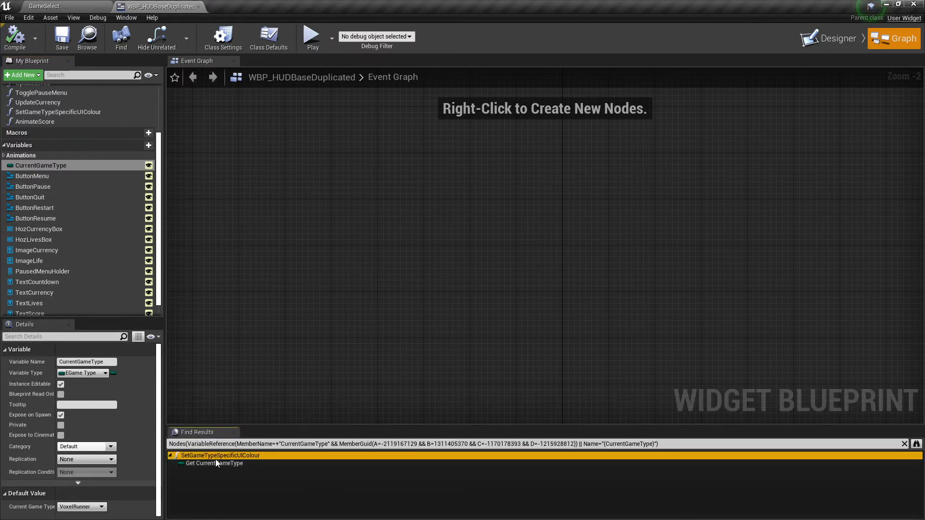
{"action": "double_click", "coordinate": [217, 464]}
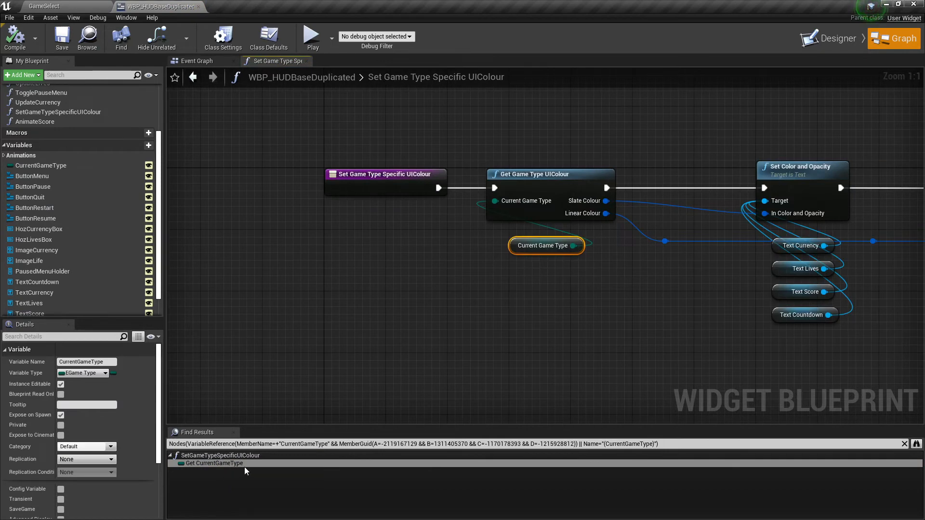
Step: Look at the GameSelect level, then return to the duplicate and select the SetGameTypeSpecificUIColour function
{"action": "left_click", "coordinate": [43, 6]}
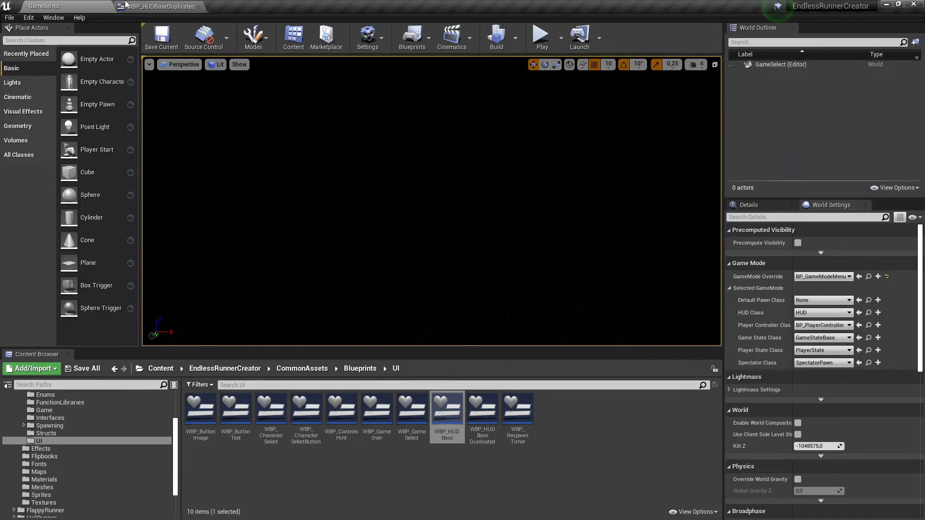
{"action": "left_click", "coordinate": [157, 6]}
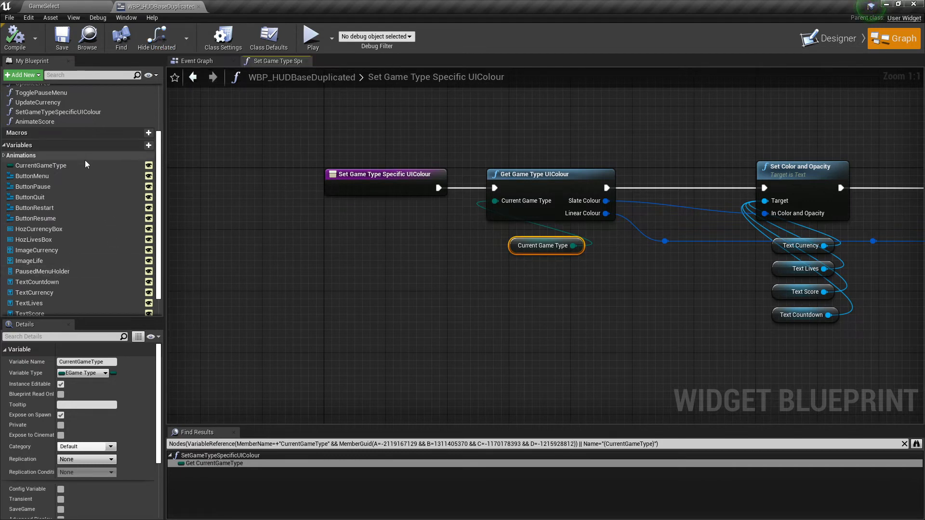
{"action": "scroll", "coordinate": [85, 165], "scroll_direction": "up", "scroll_amount": 3}
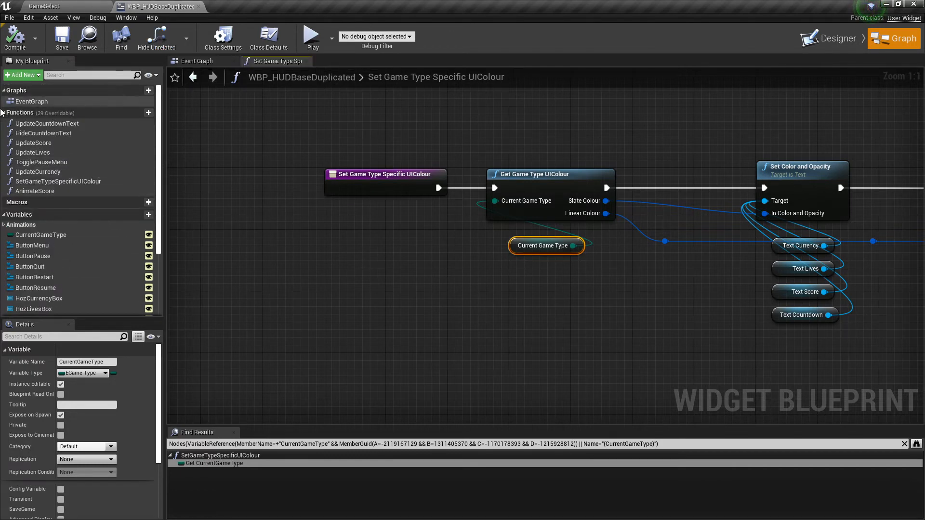
{"action": "left_click", "coordinate": [72, 182]}
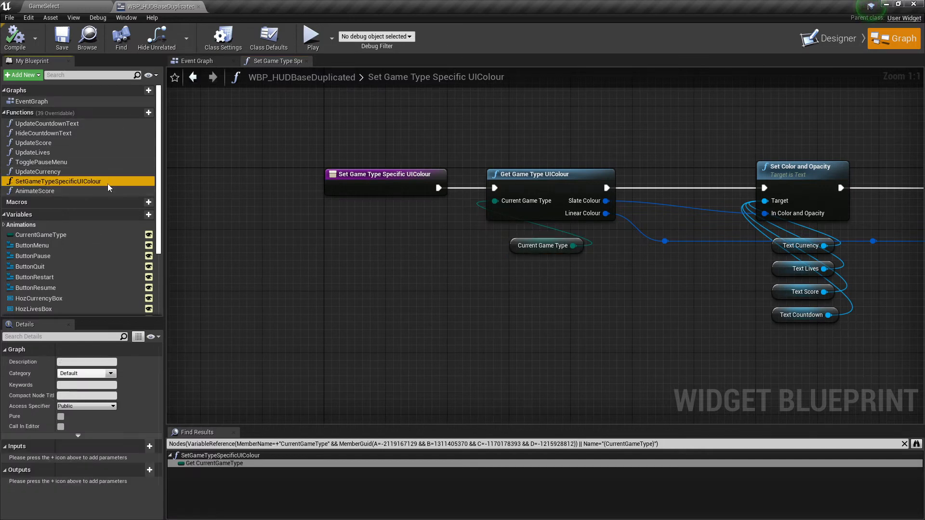
Step: Select the score, currency and lives text widgets in turn in the Designer layout
{"action": "left_click", "coordinate": [825, 38]}
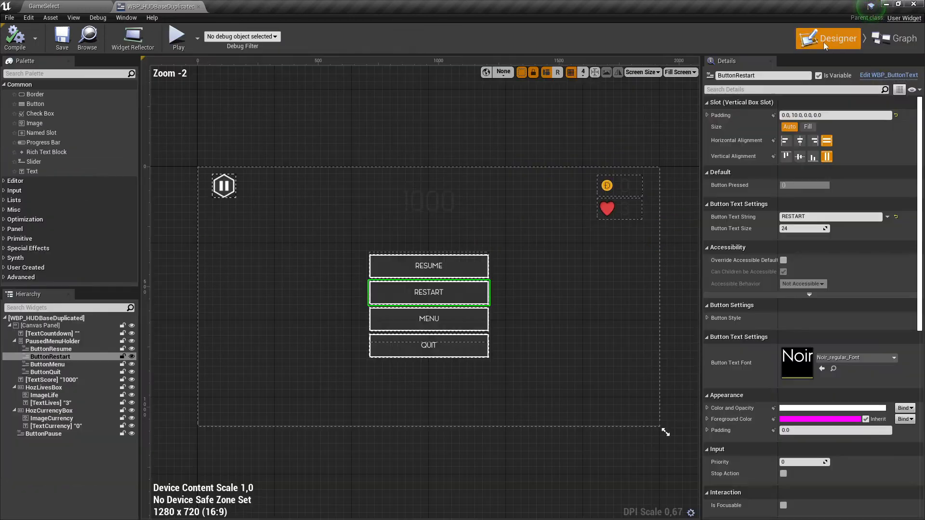
{"action": "left_click", "coordinate": [449, 200]}
{"action": "left_click", "coordinate": [633, 184]}
{"action": "left_click", "coordinate": [630, 210]}
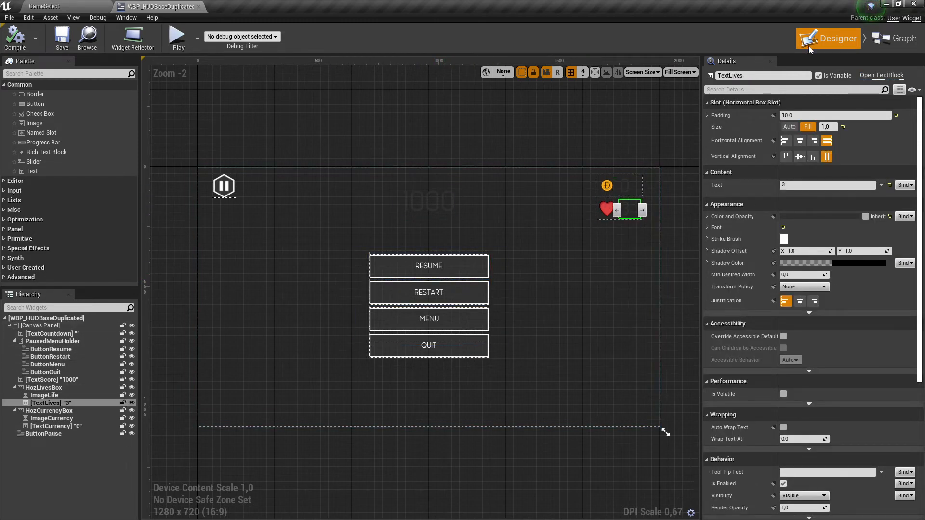
Step: Examine the Set Game Type Specific UIColour function graph, from its entry node to the Set Color and Opacity text targets
{"action": "left_click", "coordinate": [894, 39]}
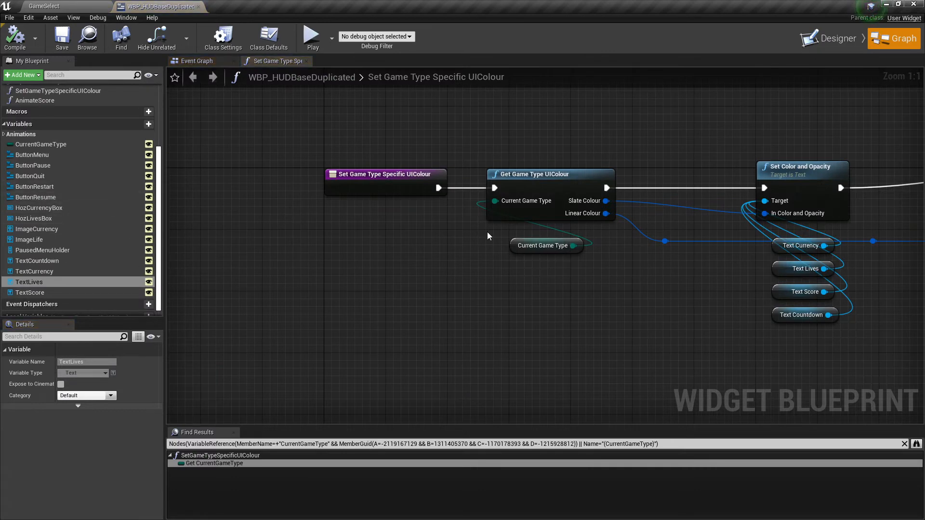
{"action": "scroll", "coordinate": [477, 251], "scroll_direction": "down", "scroll_amount": 5}
{"action": "scroll", "coordinate": [477, 250], "scroll_direction": "up", "scroll_amount": 5}
{"action": "right_click_drag", "start_coordinate": [460, 249], "coordinate": [351, 299]}
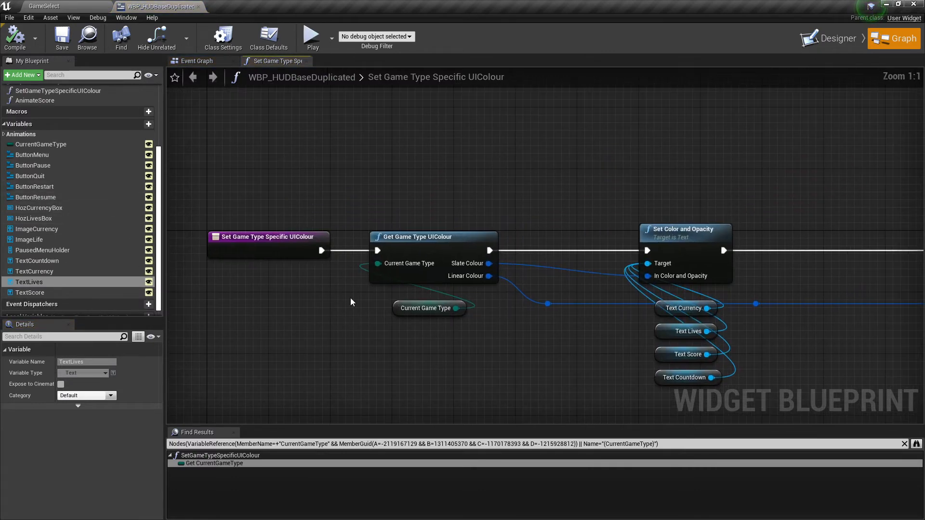
{"action": "scroll", "coordinate": [47, 193], "scroll_direction": "up", "scroll_amount": 4}
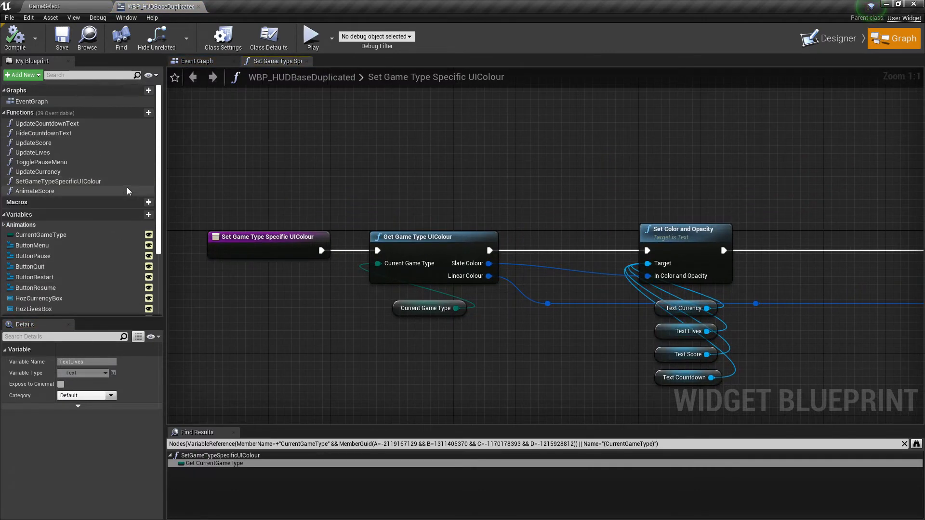
Step: Delete every function from WBP_HUDBaseDuplicated, working from AnimateScore back to UpdateCountdownText
{"action": "left_click", "coordinate": [47, 191]}
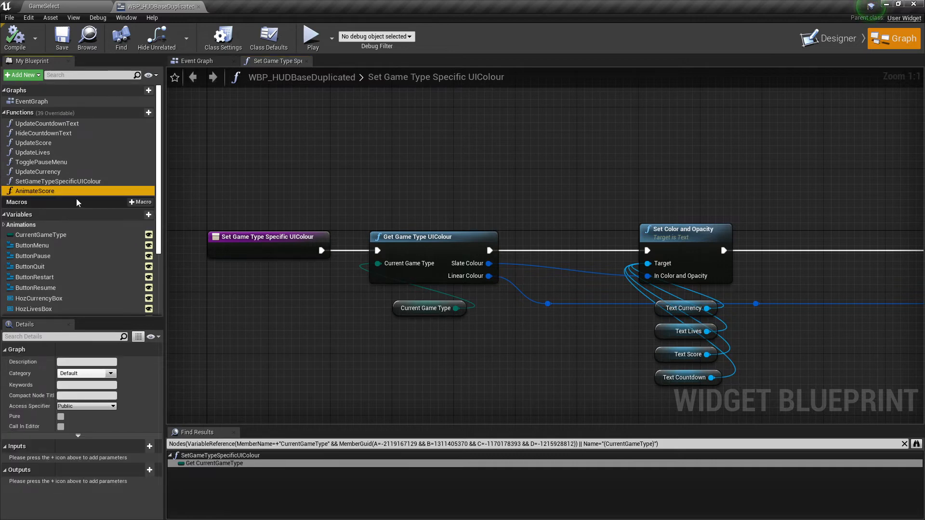
{"action": "key", "text": "Delete"}
{"action": "left_click", "coordinate": [56, 182]}
{"action": "key", "text": "Delete"}
{"action": "left_click", "coordinate": [41, 172]}
{"action": "key", "text": "Delete"}
{"action": "left_click", "coordinate": [45, 162]}
{"action": "key", "text": "Delete"}
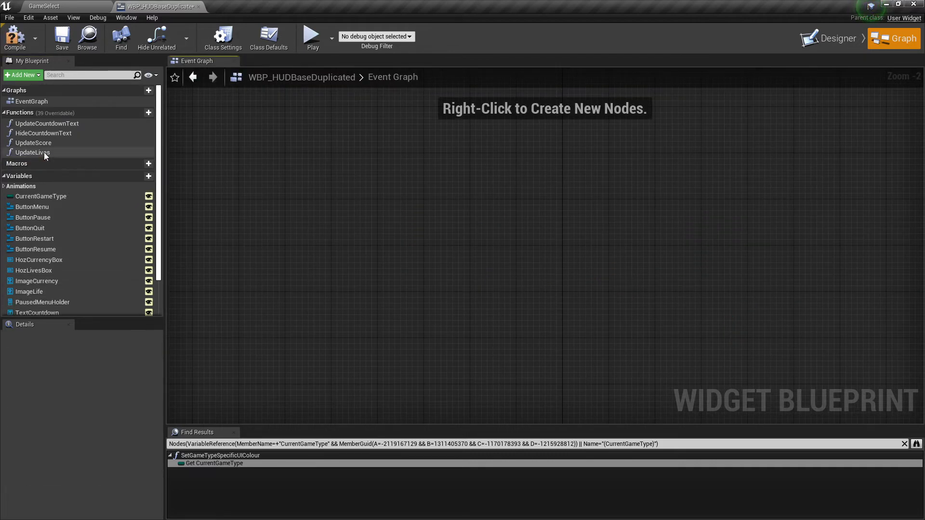
{"action": "left_click", "coordinate": [45, 153]}
{"action": "key", "text": "Delete"}
{"action": "left_click", "coordinate": [43, 142]}
{"action": "key", "text": "Delete"}
{"action": "left_click", "coordinate": [45, 135]}
{"action": "key", "text": "Delete"}
{"action": "left_click", "coordinate": [54, 127]}
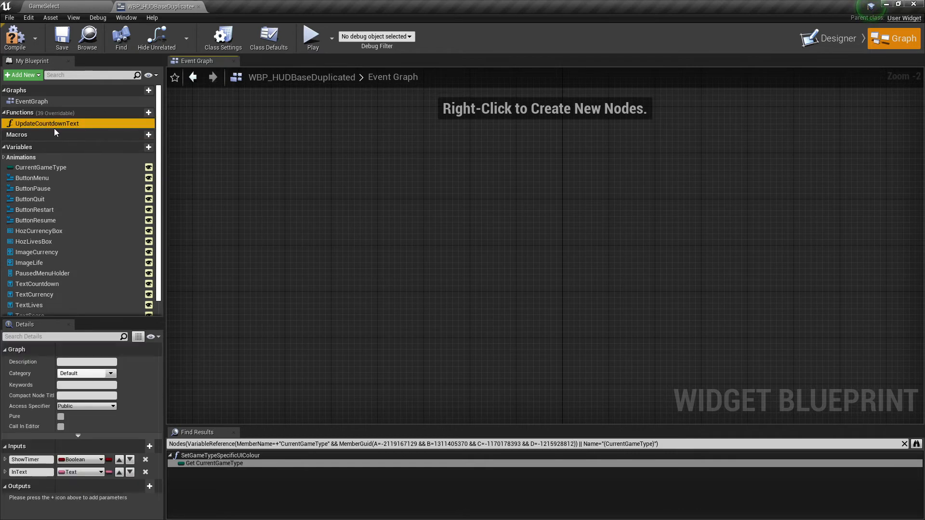
{"action": "key", "text": "Delete"}
Step: Check the TextScore widget in the Designer, view the empty event graph, then return to the Designer layout
{"action": "left_click", "coordinate": [828, 38]}
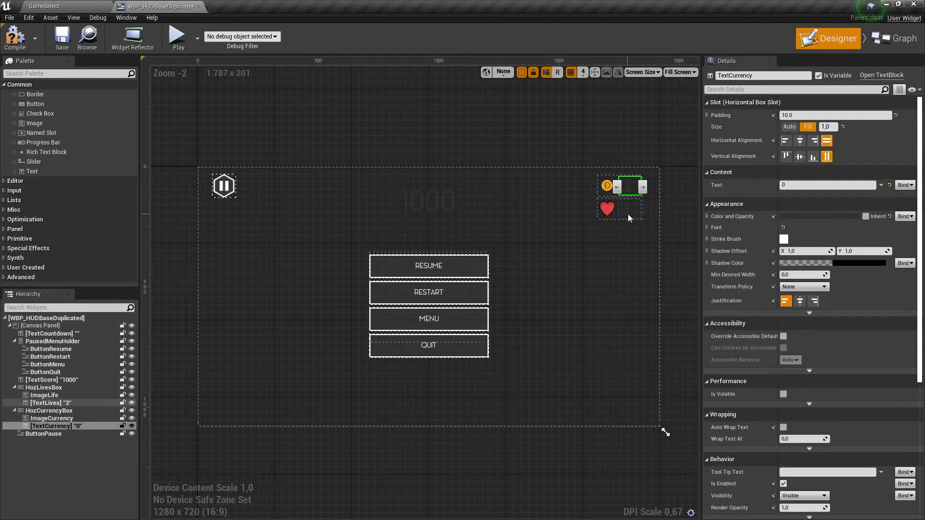
{"action": "left_click", "coordinate": [417, 215]}
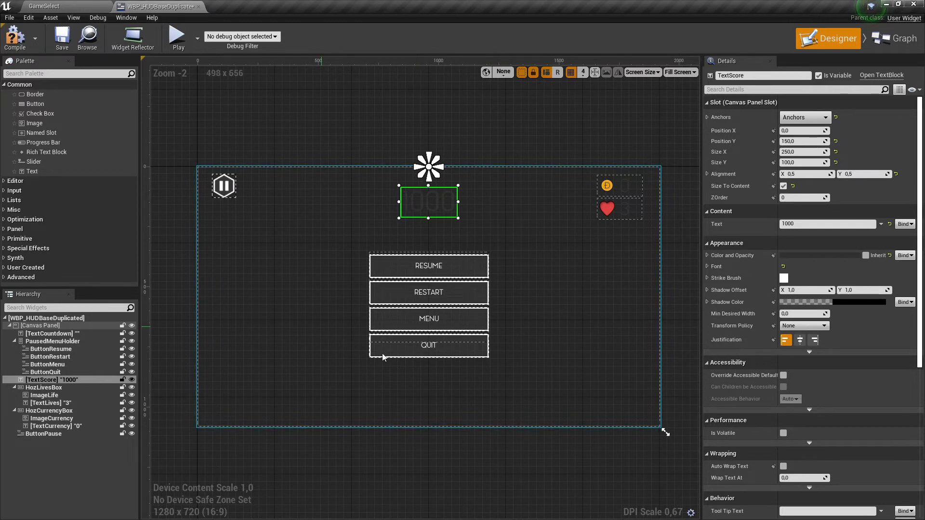
{"action": "left_click", "coordinate": [895, 38]}
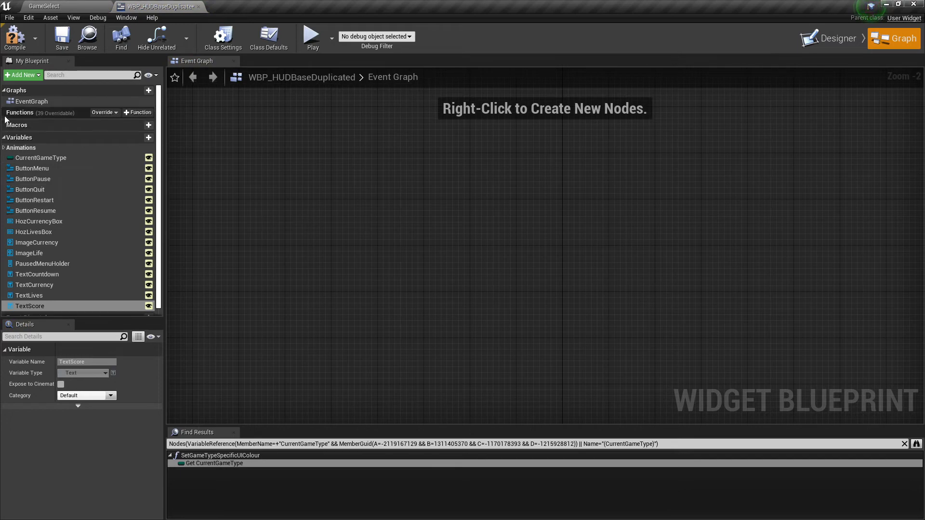
{"action": "left_click", "coordinate": [32, 102]}
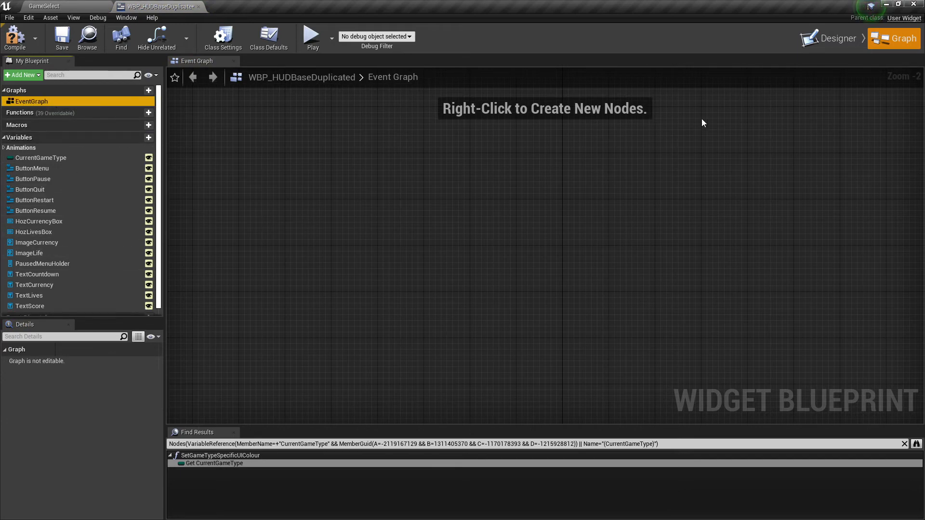
{"action": "left_click", "coordinate": [841, 37]}
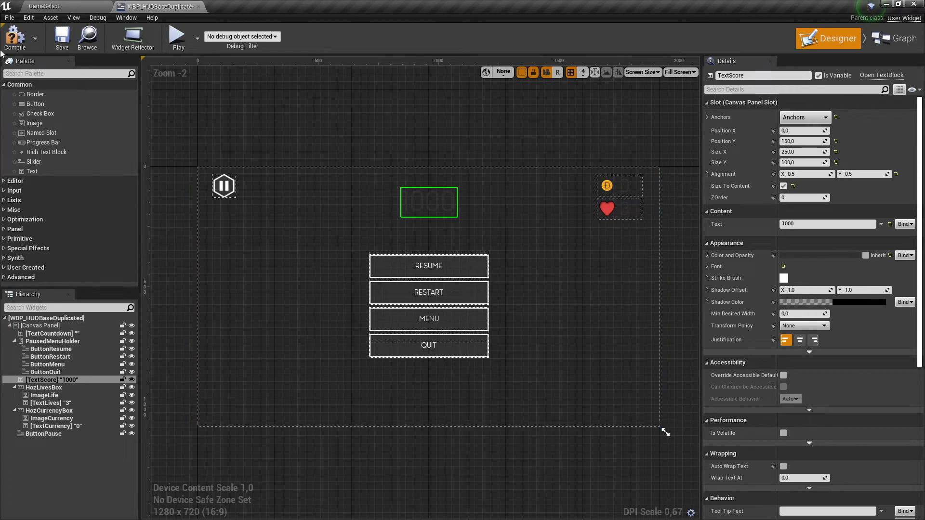
Step: Compile WBP_HUDBaseDuplicated, then find WBP_HUDBase and its duplicate in the project's UI folder
{"action": "left_click", "coordinate": [15, 36]}
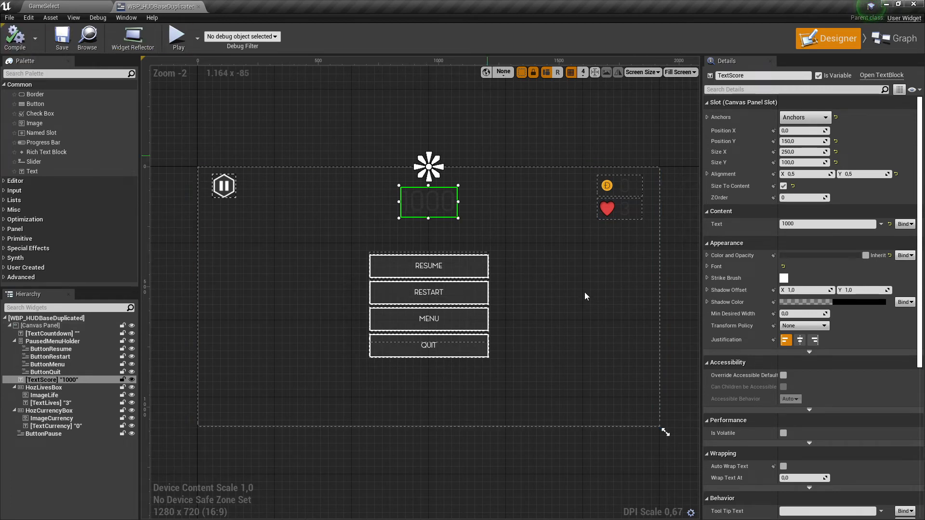
{"action": "left_click", "coordinate": [53, 5]}
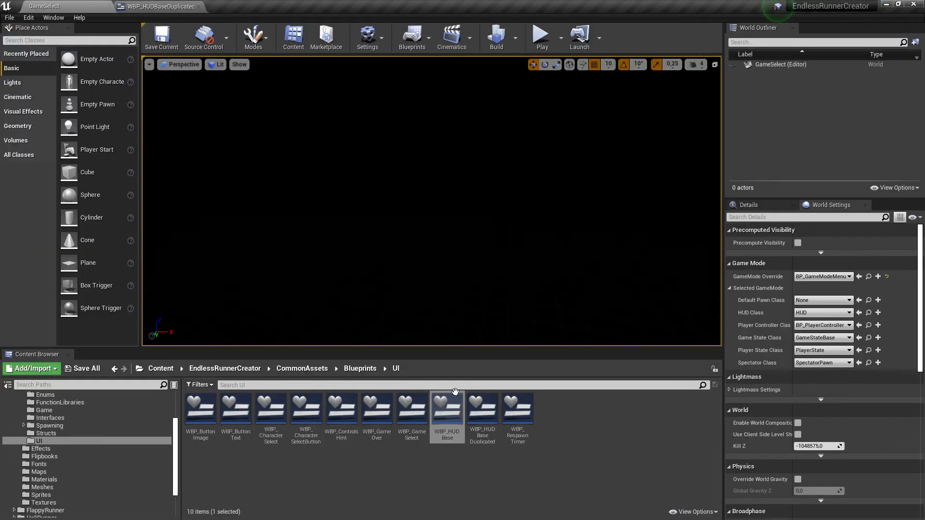
{"action": "left_click", "coordinate": [447, 412]}
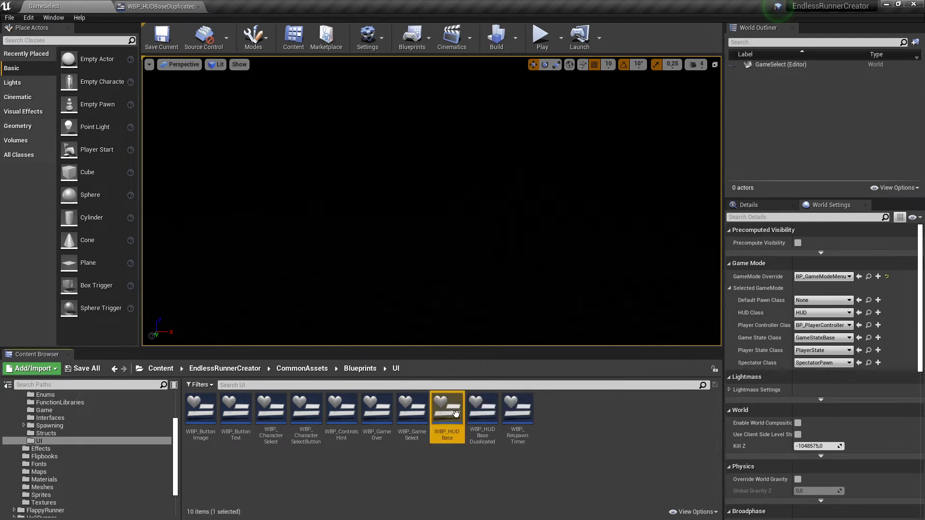
{"action": "left_click", "coordinate": [487, 425]}
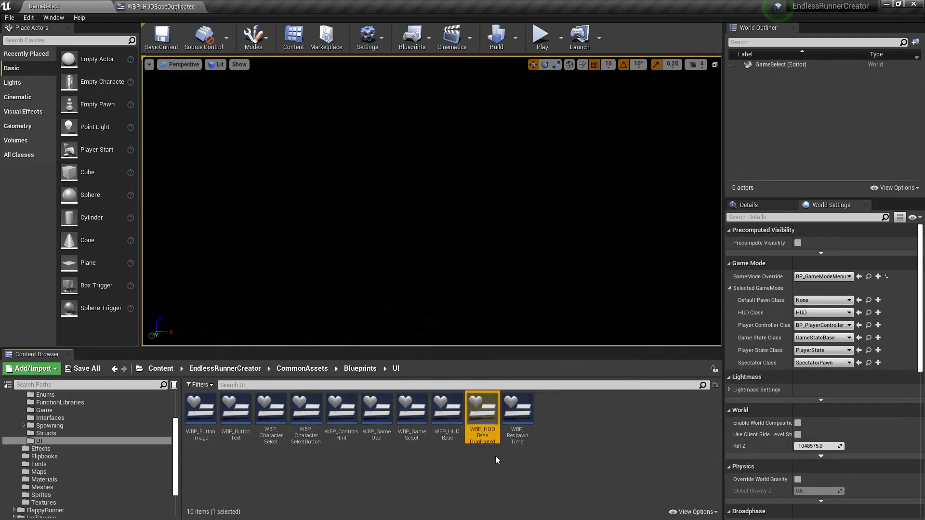
Step: Open the original WBP_HUDBase, view its event graph and functions, then close it and return to the GameSelect level
{"action": "double_click", "coordinate": [452, 424]}
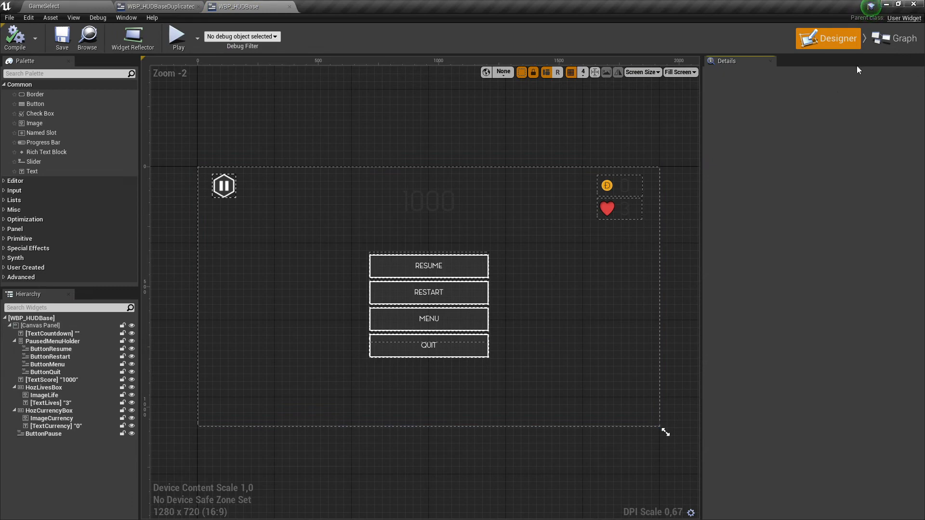
{"action": "left_click", "coordinate": [889, 38]}
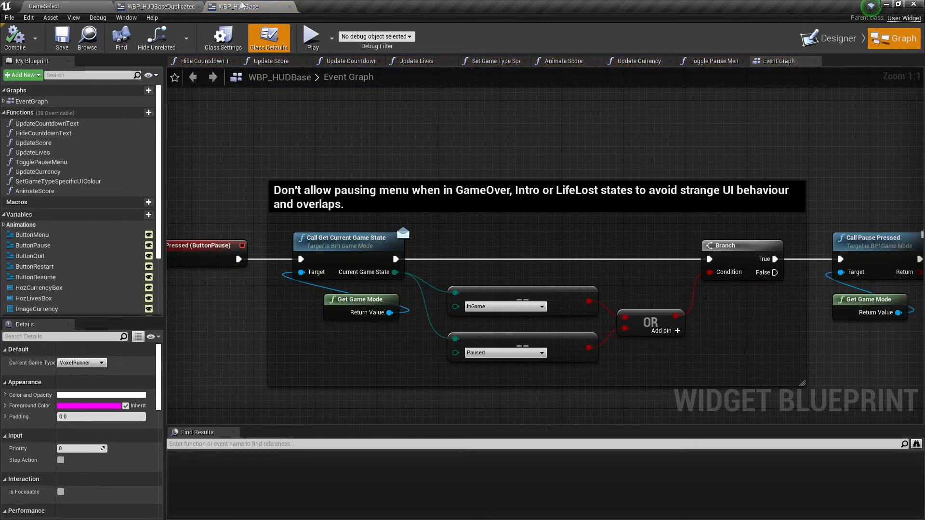
{"action": "left_click", "coordinate": [289, 6]}
{"action": "left_click", "coordinate": [58, 6]}
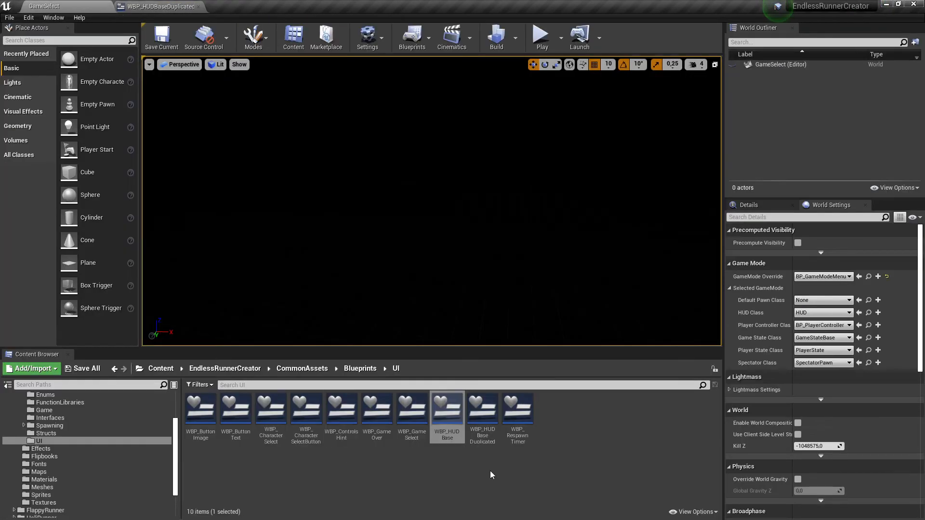
Step: Bring up the migration Asset Report for WBP_HUDBaseDuplicated, review the listed dependencies, then close it without migrating
{"action": "left_click", "coordinate": [473, 428]}
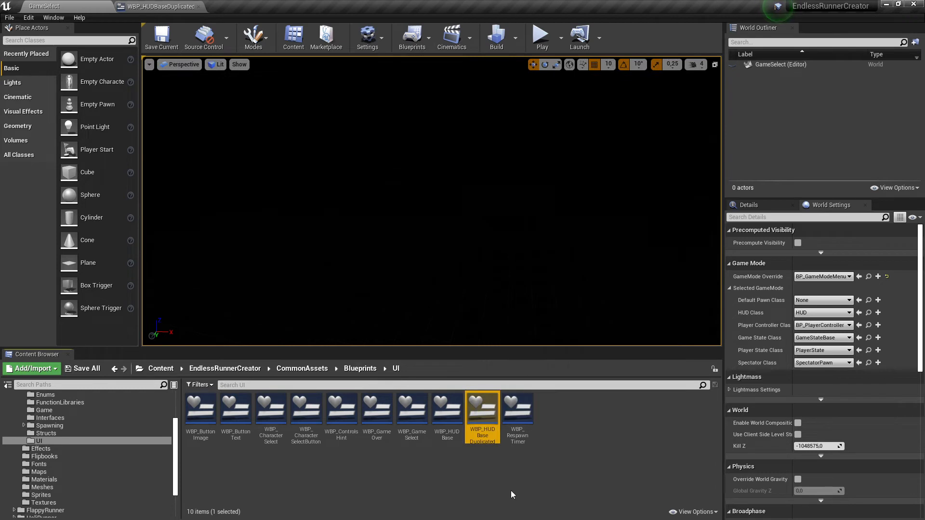
{"action": "right_click", "coordinate": [484, 404]}
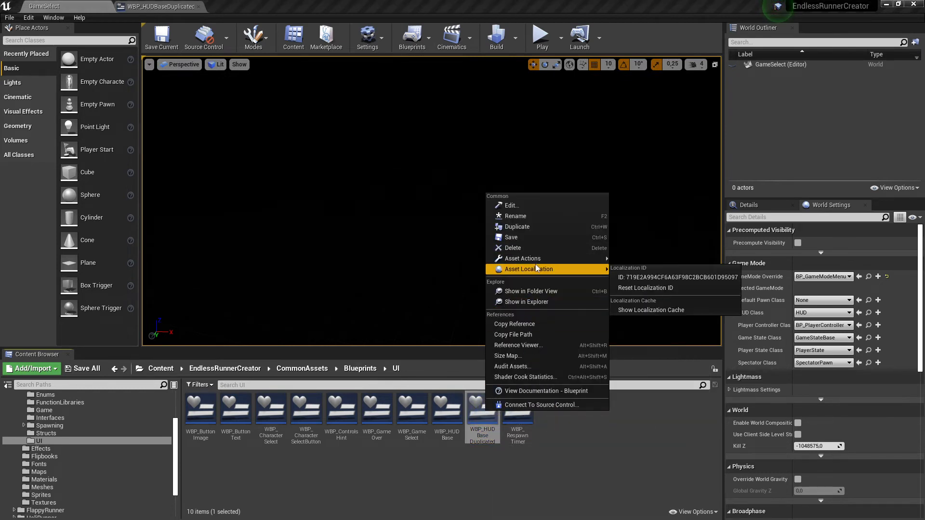
{"action": "mouse_move", "coordinate": [536, 261]}
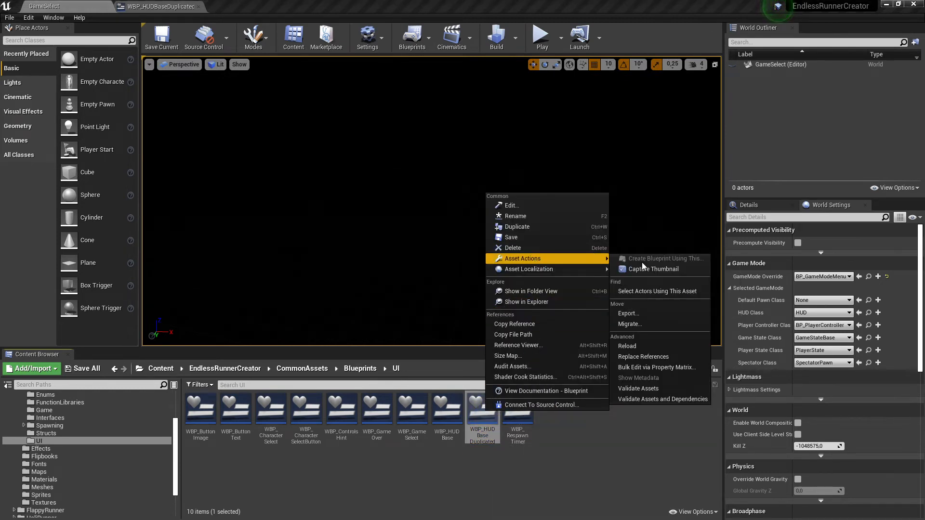
{"action": "left_click", "coordinate": [645, 324]}
{"action": "scroll", "coordinate": [413, 268], "scroll_direction": "up", "scroll_amount": 6}
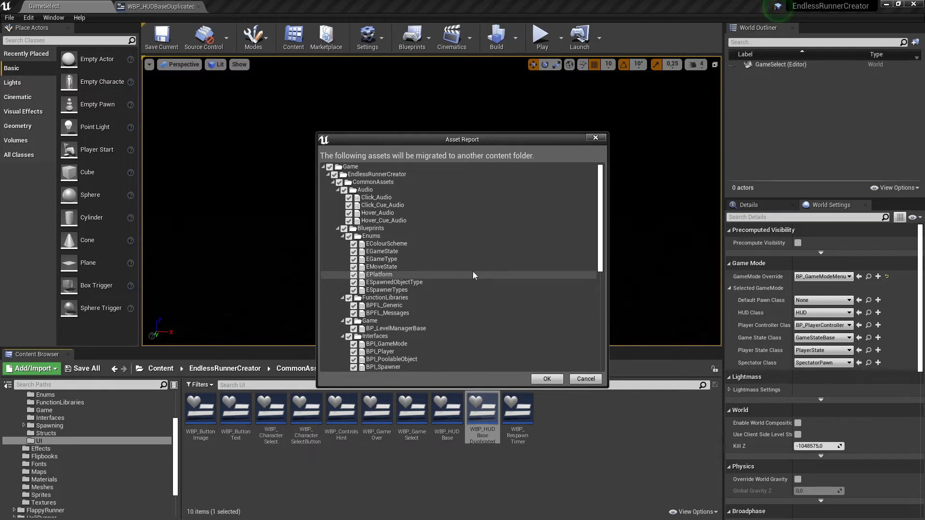
{"action": "scroll", "coordinate": [473, 272], "scroll_direction": "down", "scroll_amount": 10}
{"action": "left_click", "coordinate": [596, 138]}
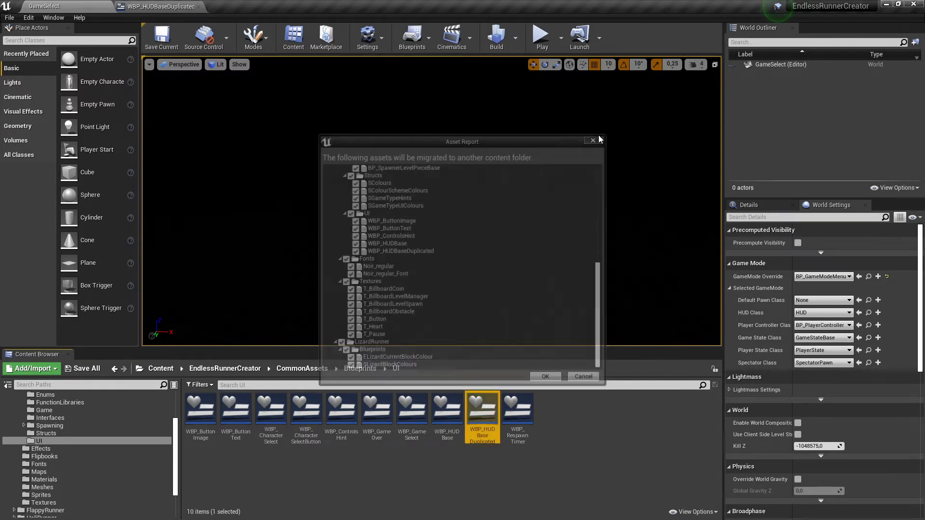
Step: Fix up the redirectors in the UI folder
{"action": "right_click", "coordinate": [483, 410]}
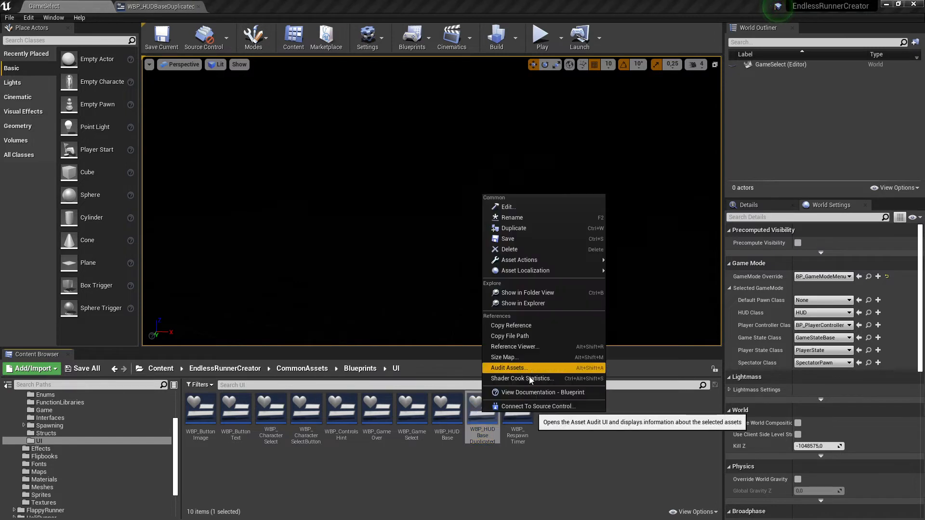
{"action": "left_click", "coordinate": [271, 490]}
{"action": "right_click", "coordinate": [42, 443]}
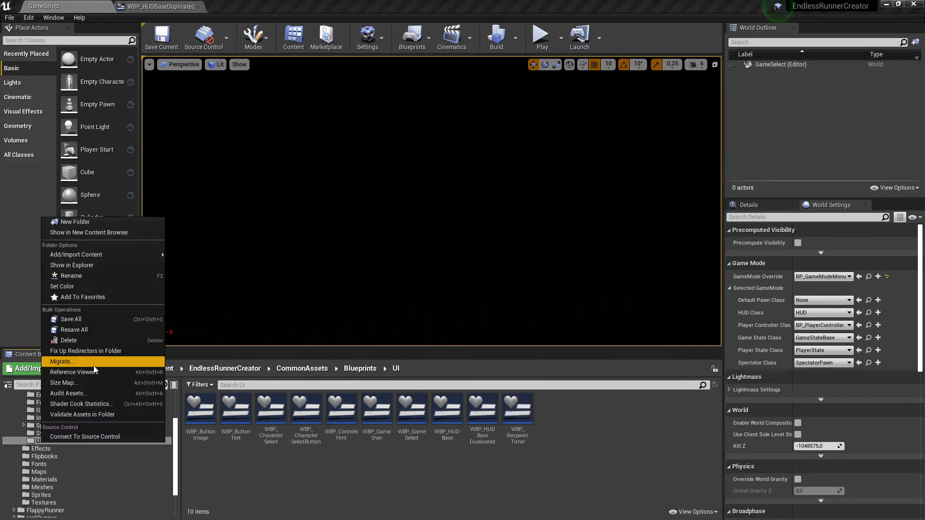
{"action": "left_click", "coordinate": [86, 351]}
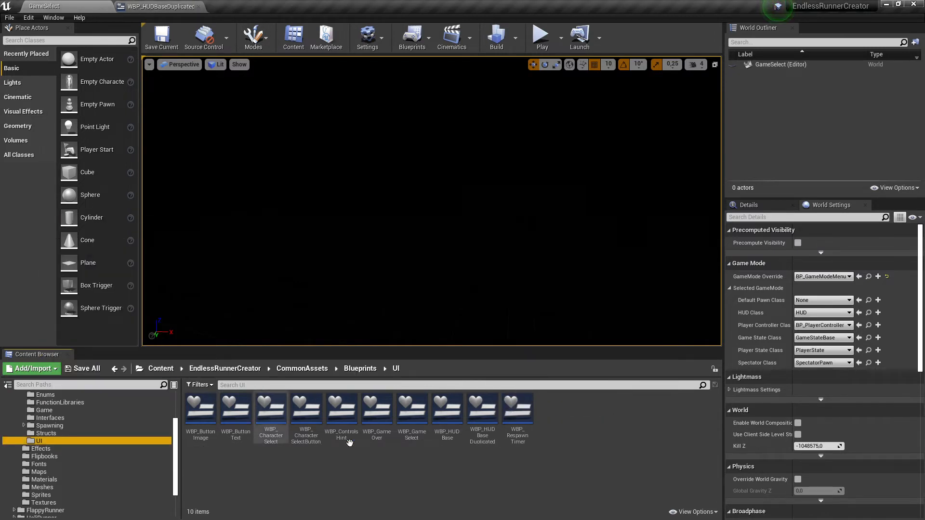
Step: Reopen the migration report for WBP_HUDBaseDuplicated and collapse the CommonAssets and LizardRunner folders to view the top-level dependencies
{"action": "right_click", "coordinate": [484, 401]}
{"action": "mouse_move", "coordinate": [540, 263]}
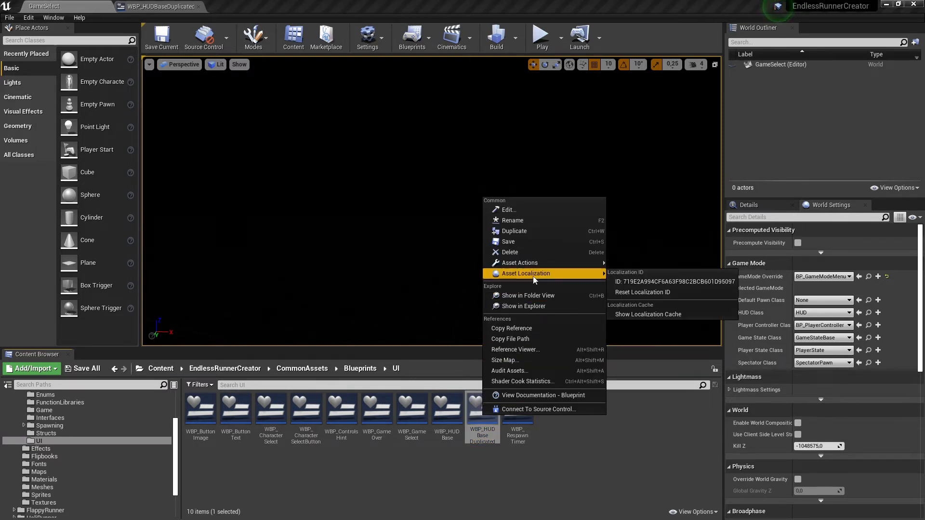
{"action": "left_click", "coordinate": [627, 329]}
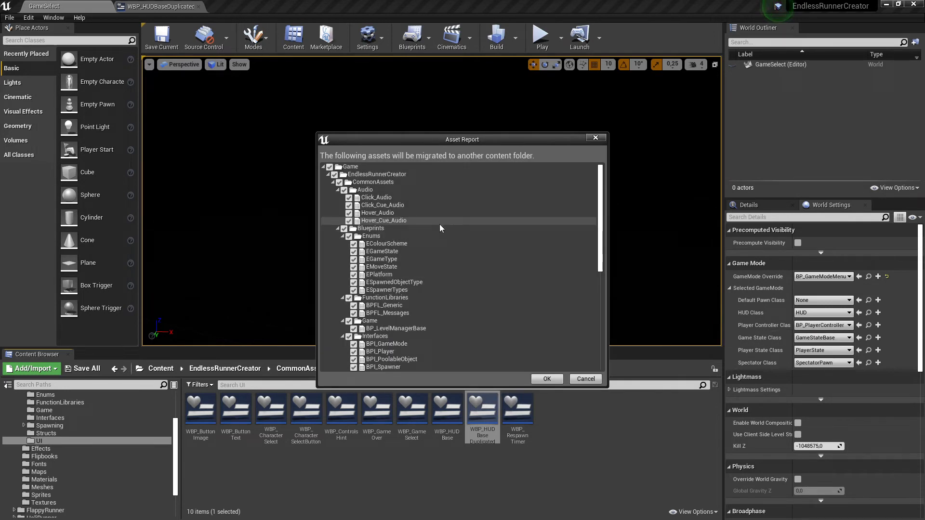
{"action": "left_click", "coordinate": [332, 182]}
{"action": "left_click", "coordinate": [332, 190]}
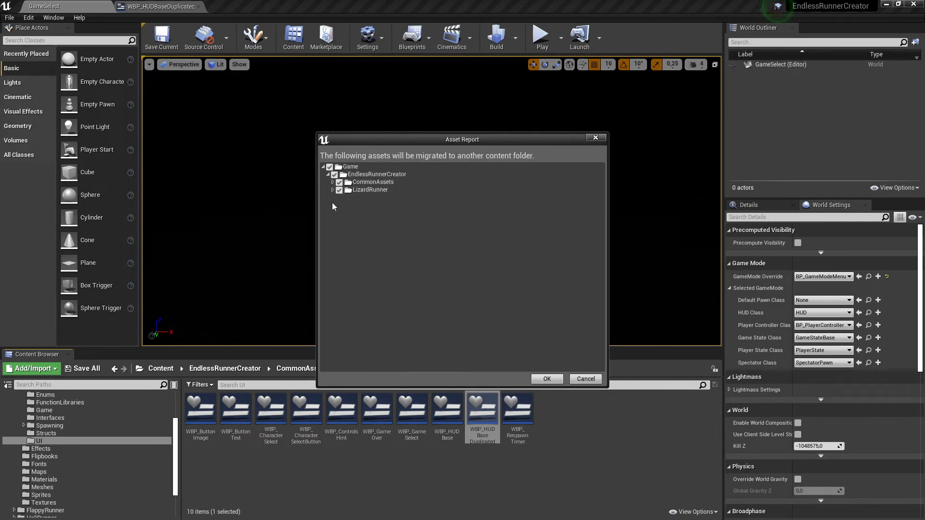
{"action": "left_click", "coordinate": [361, 194]}
{"action": "left_click", "coordinate": [368, 183]}
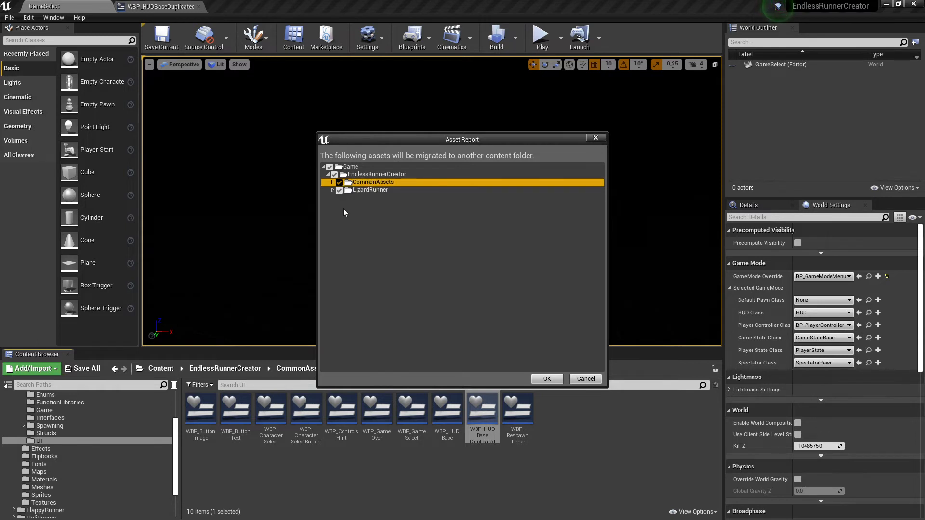
Step: Expand CommonAssets in the report and inspect its Audio and Textures contents, leaving Audio, Blueprints and Fonts collapsed
{"action": "left_click", "coordinate": [333, 182]}
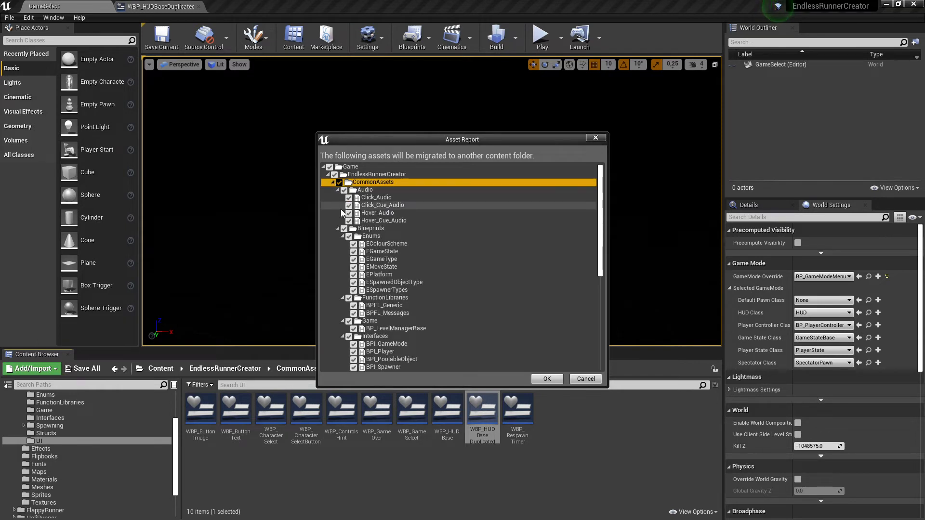
{"action": "left_click", "coordinate": [342, 206]}
{"action": "left_click", "coordinate": [338, 198]}
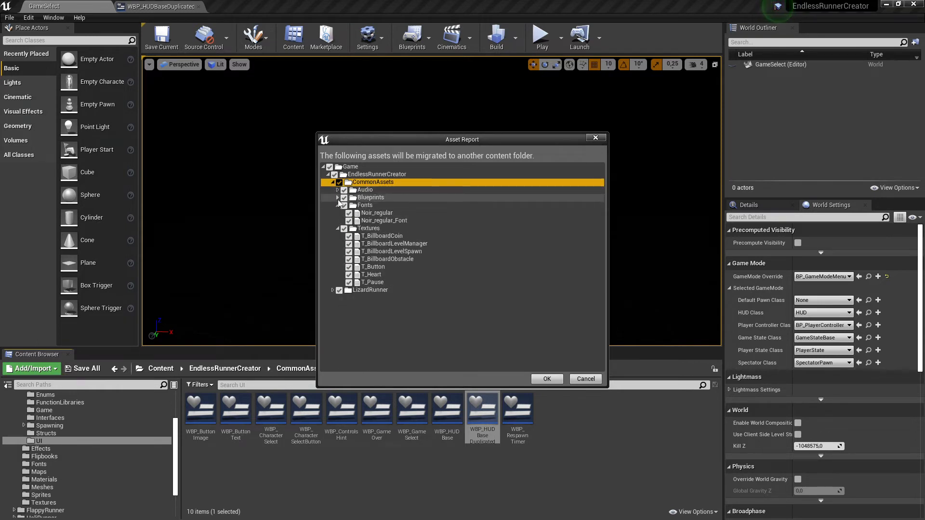
{"action": "left_click", "coordinate": [338, 207]}
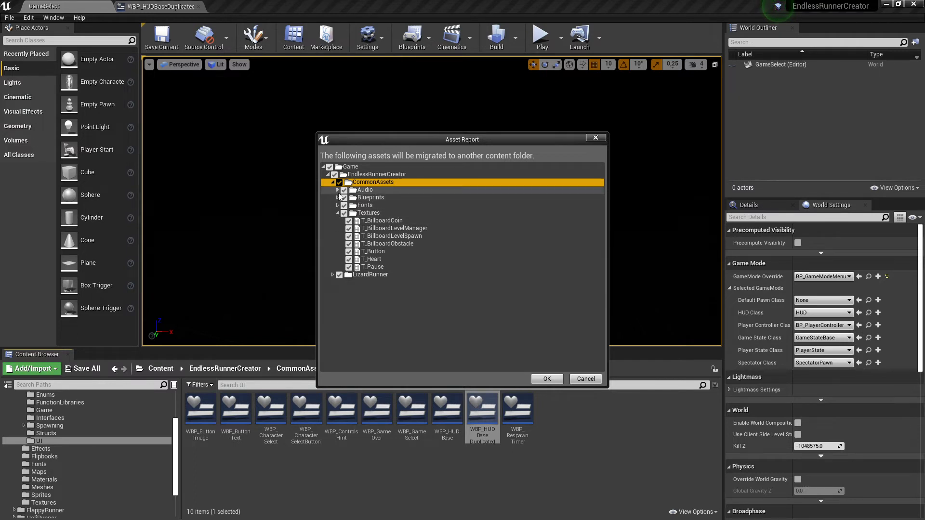
{"action": "left_click", "coordinate": [337, 190]}
{"action": "left_click", "coordinate": [372, 206]}
{"action": "left_click", "coordinate": [374, 198]}
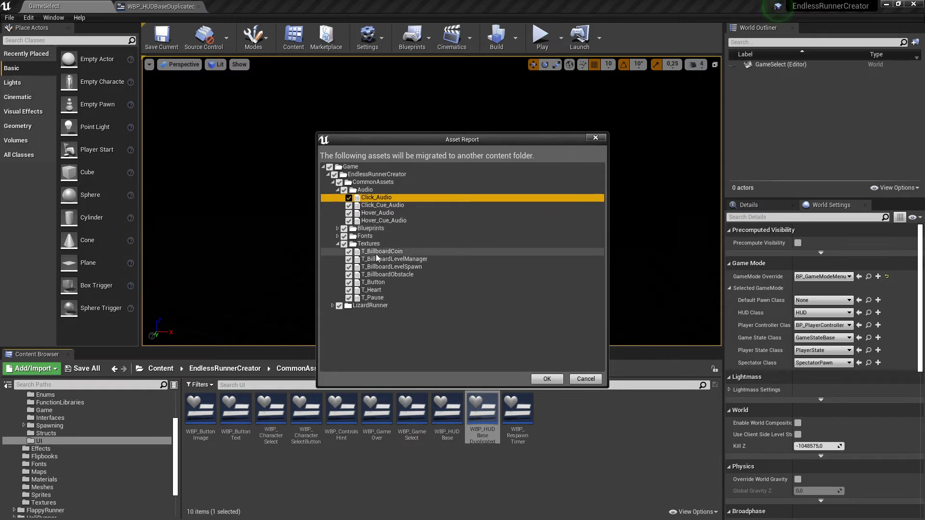
{"action": "left_click", "coordinate": [338, 191]}
Step: Compare the migration report with WBP_HUDBaseDuplicated's graph and variable list, then close the report
{"action": "left_click", "coordinate": [170, 6]}
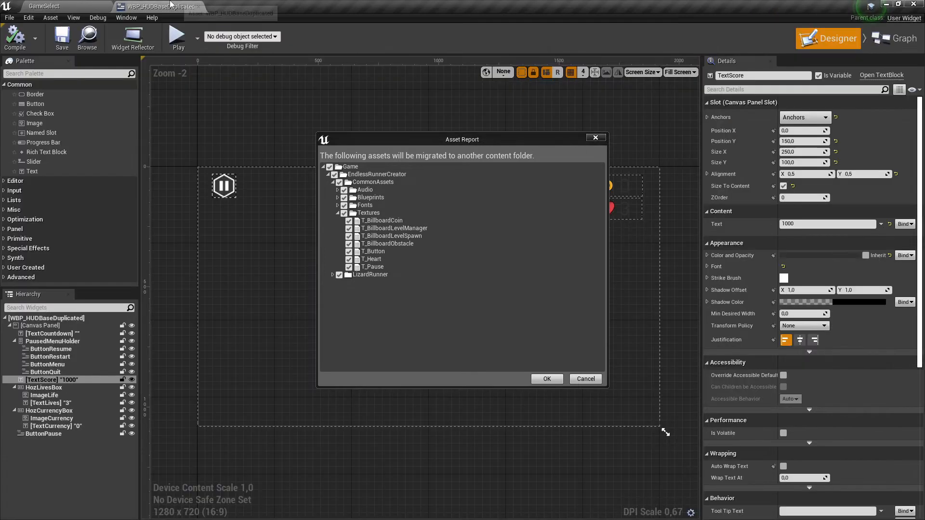
{"action": "mouse_move", "coordinate": [436, 138]}
{"action": "left_mouse_down"}
{"action": "mouse_move", "coordinate": [419, 330]}
{"action": "mouse_move", "coordinate": [569, 137]}
{"action": "mouse_move", "coordinate": [657, 172]}
{"action": "mouse_move", "coordinate": [589, 332]}
{"action": "mouse_move", "coordinate": [450, 153]}
{"action": "mouse_move", "coordinate": [439, 151]}
{"action": "left_mouse_up"}
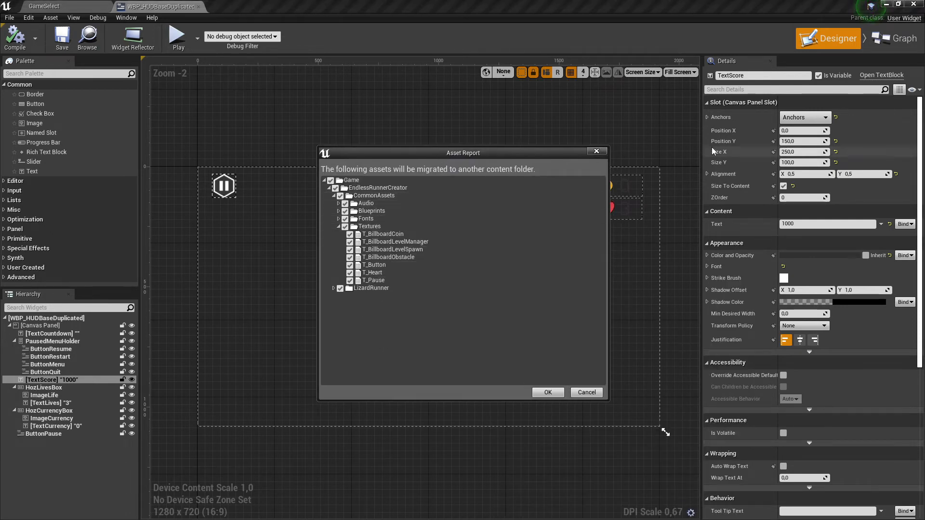
{"action": "left_click", "coordinate": [894, 38]}
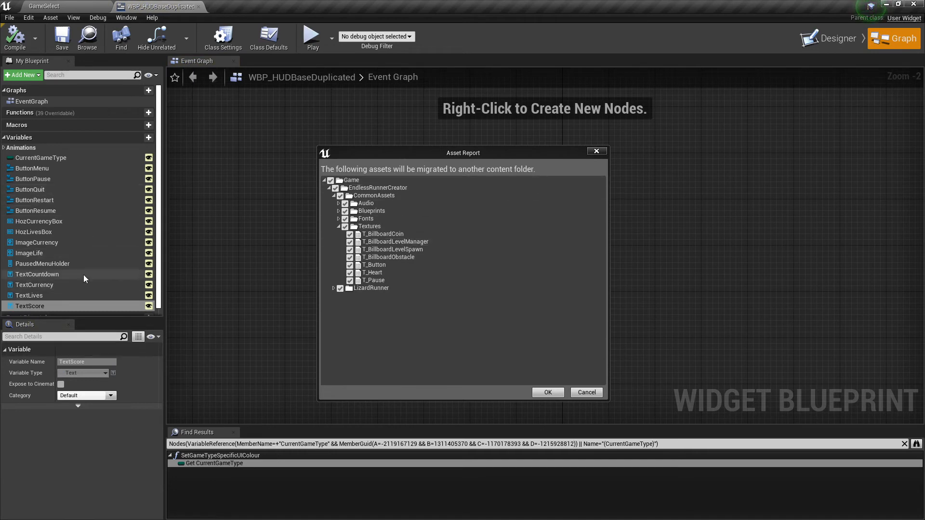
{"action": "scroll", "coordinate": [86, 284], "scroll_direction": "down", "scroll_amount": 1}
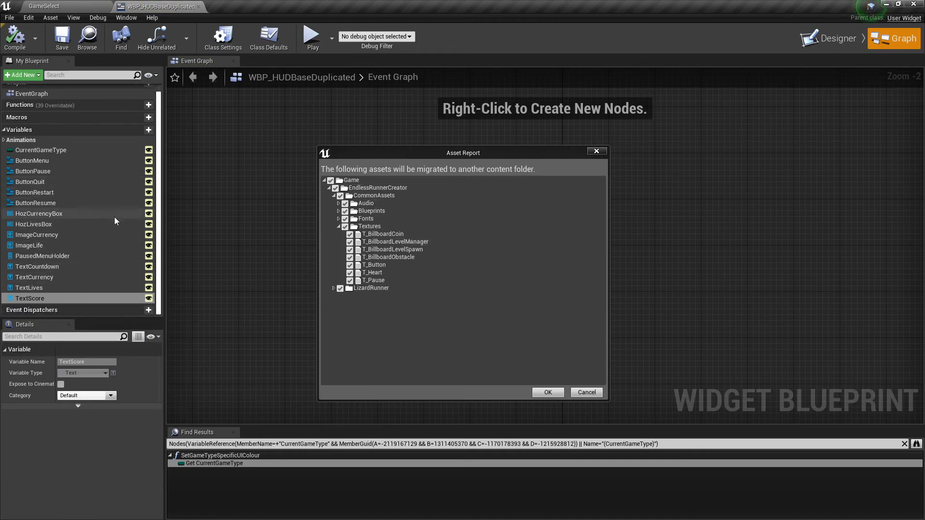
{"action": "scroll", "coordinate": [114, 217], "scroll_direction": "up", "scroll_amount": 1}
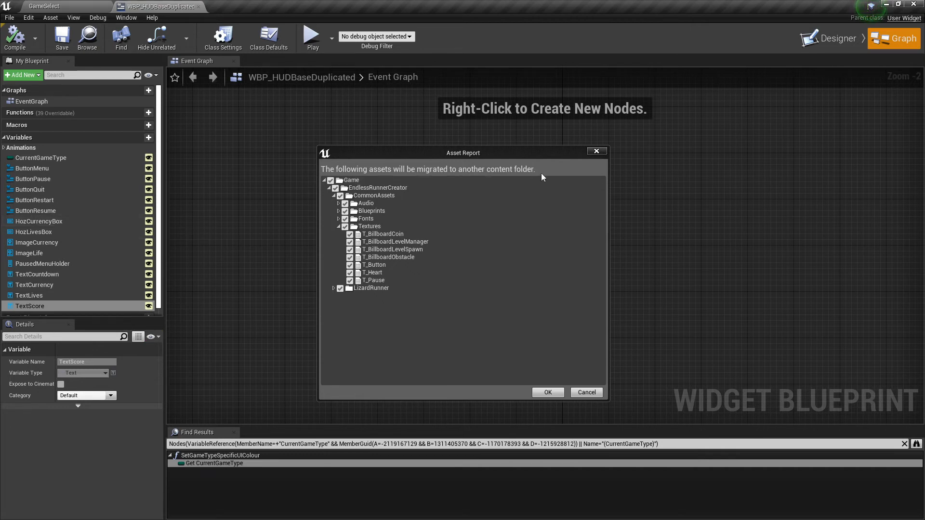
{"action": "left_click", "coordinate": [596, 151]}
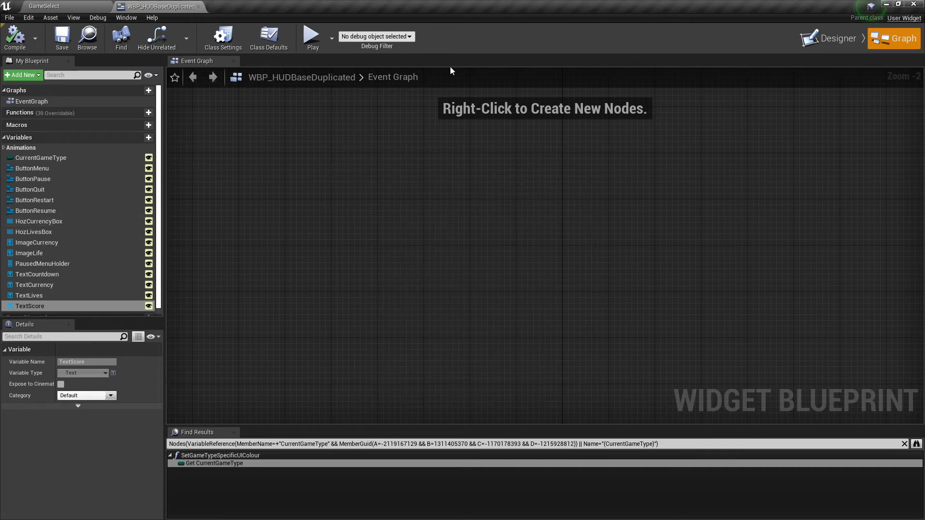
{"action": "left_click", "coordinate": [63, 5]}
{"action": "left_click", "coordinate": [151, 5]}
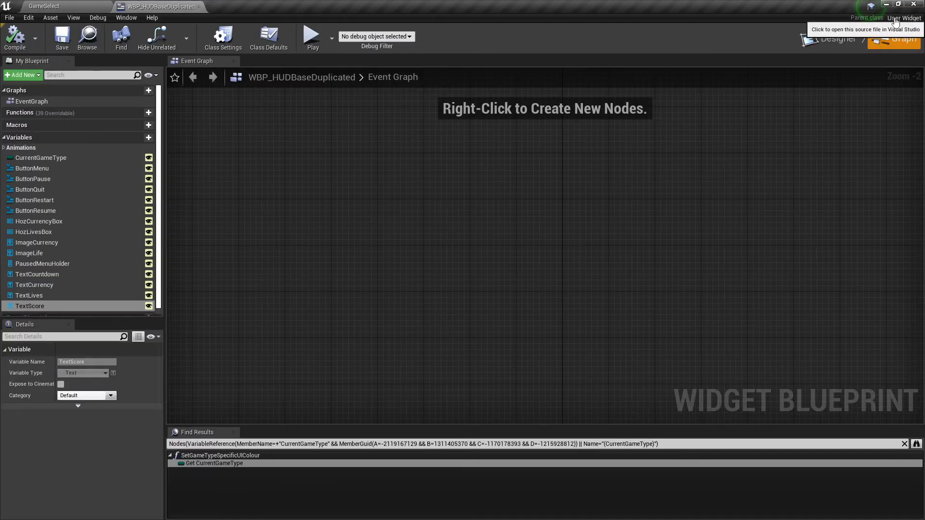
{"action": "left_click", "coordinate": [61, 4]}
{"action": "left_click", "coordinate": [144, 5]}
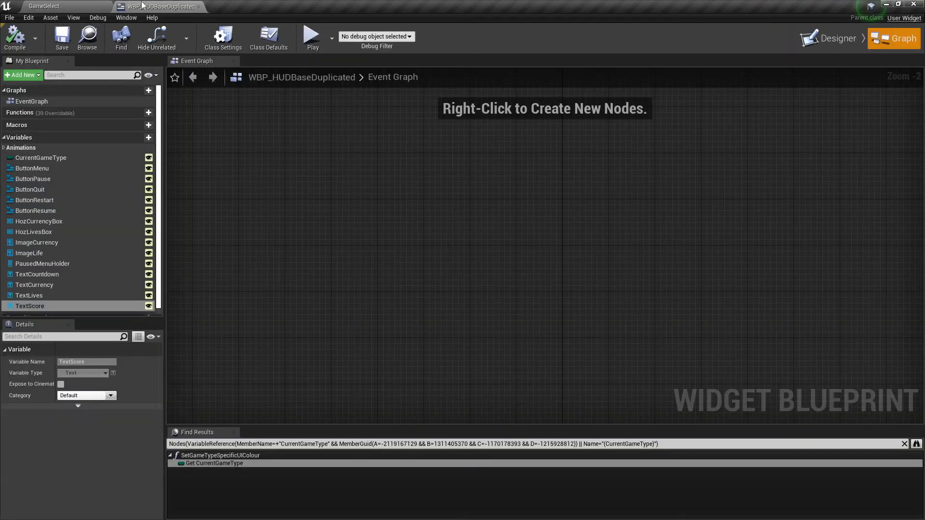
Step: Migrate WBP_HUDBaseDuplicated with all its listed dependencies to the other project's content folder and clear the asset selection
{"action": "left_click", "coordinate": [44, 5]}
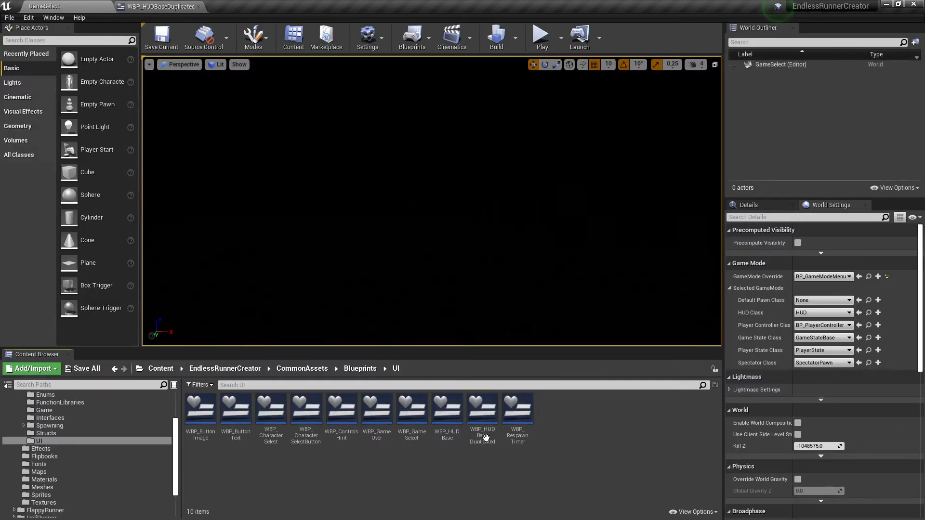
{"action": "right_click", "coordinate": [483, 415]}
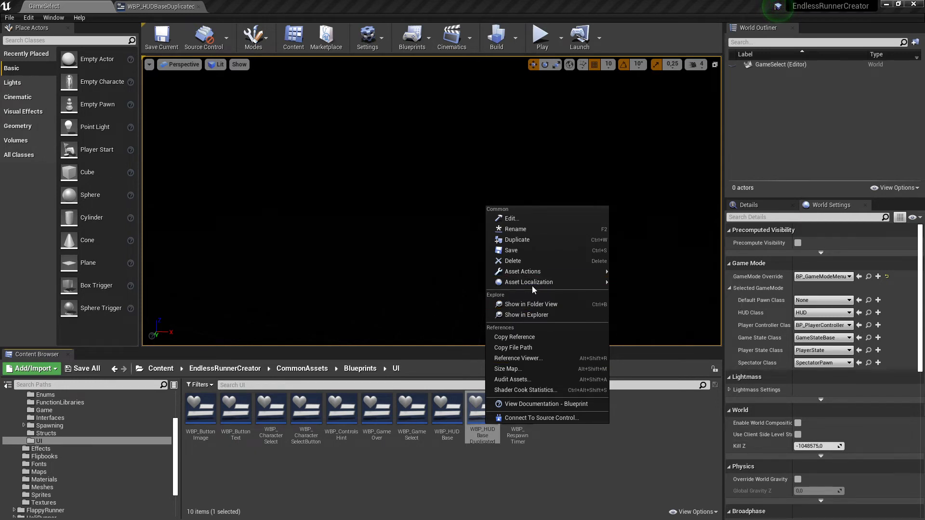
{"action": "mouse_move", "coordinate": [544, 271]}
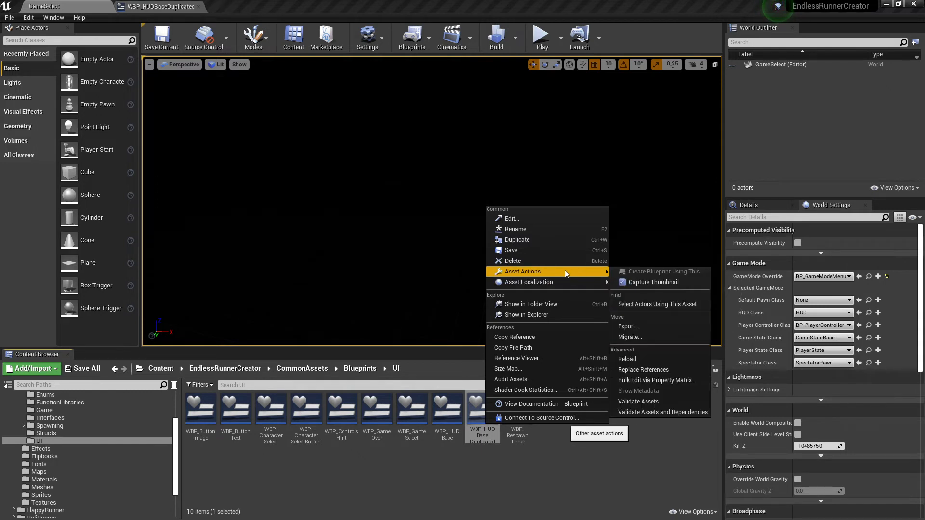
{"action": "left_click", "coordinate": [646, 340]}
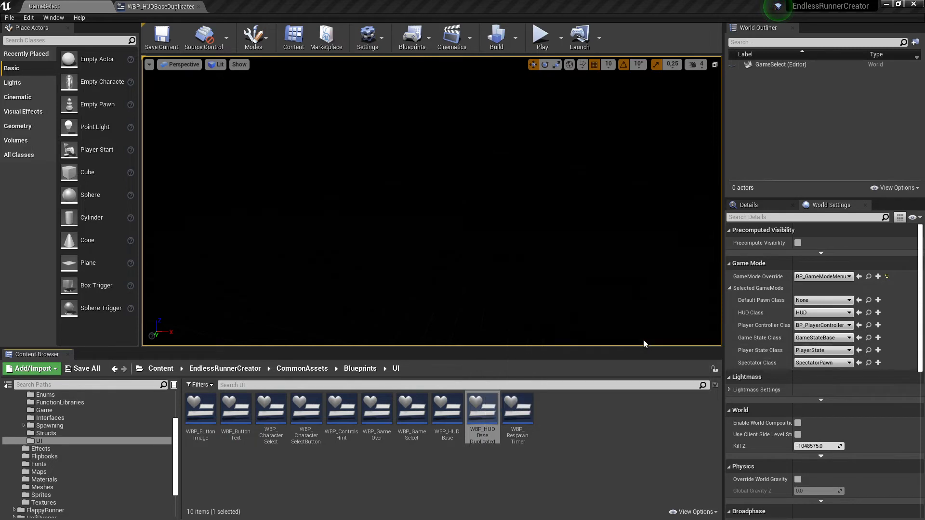
{"action": "scroll", "coordinate": [484, 318], "scroll_direction": "down", "scroll_amount": 10}
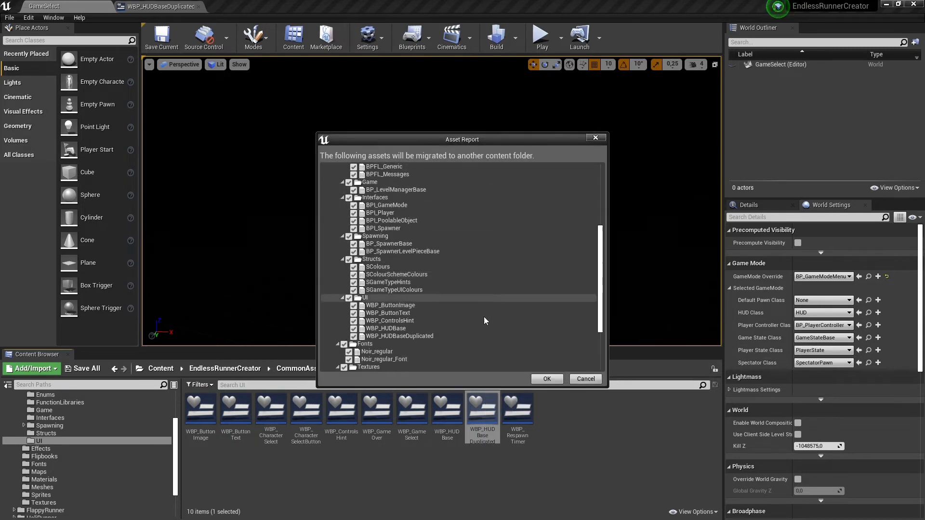
{"action": "left_click", "coordinate": [547, 379]}
{"action": "left_click_drag", "start_coordinate": [413, 138], "coordinate": [924, 212]}
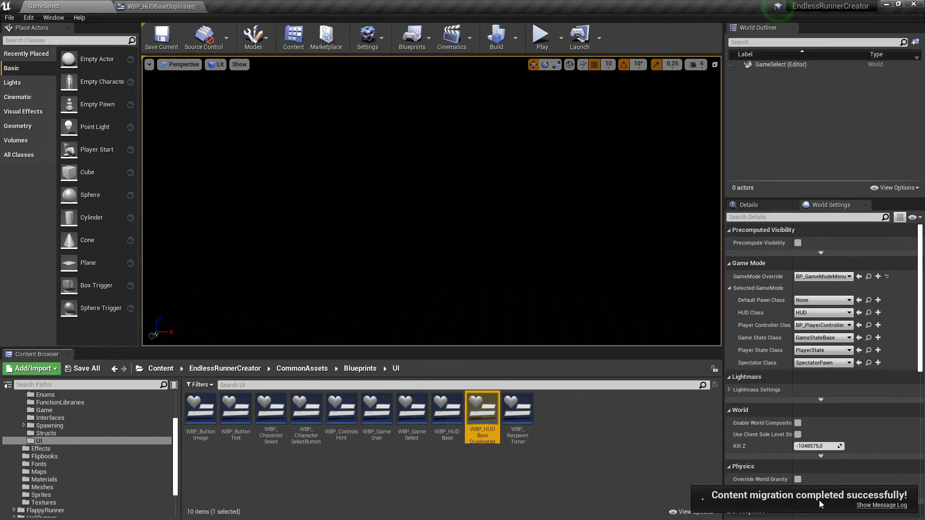
{"action": "left_click", "coordinate": [563, 492]}
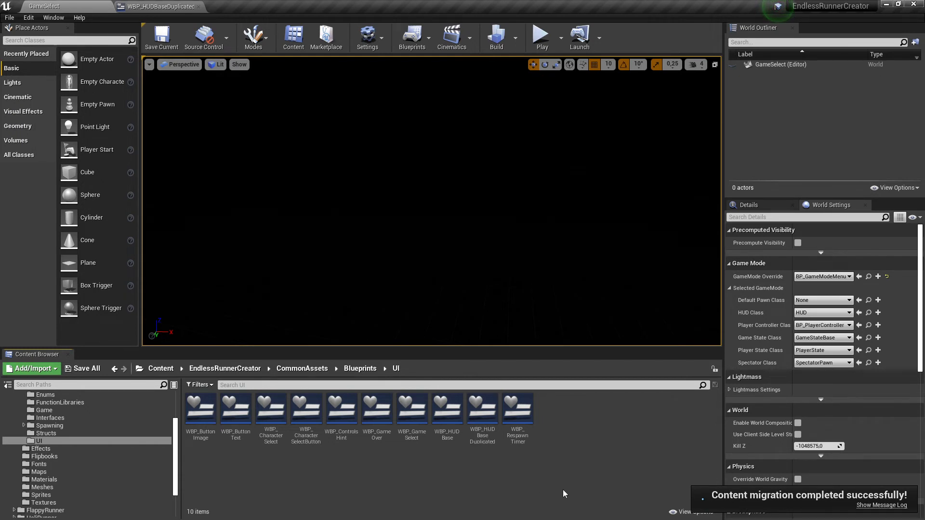
Step: Switch to the MobileGameComponent project and view its Content and Game folders, leaving Game collapsed in the folder tree
{"action": "left_click", "coordinate": [887, 6]}
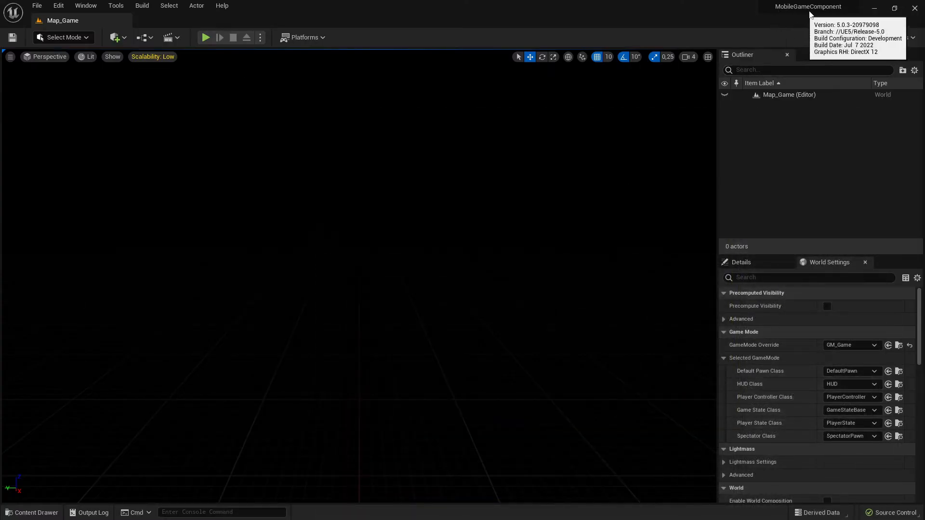
{"action": "mouse_move", "coordinate": [821, 14]}
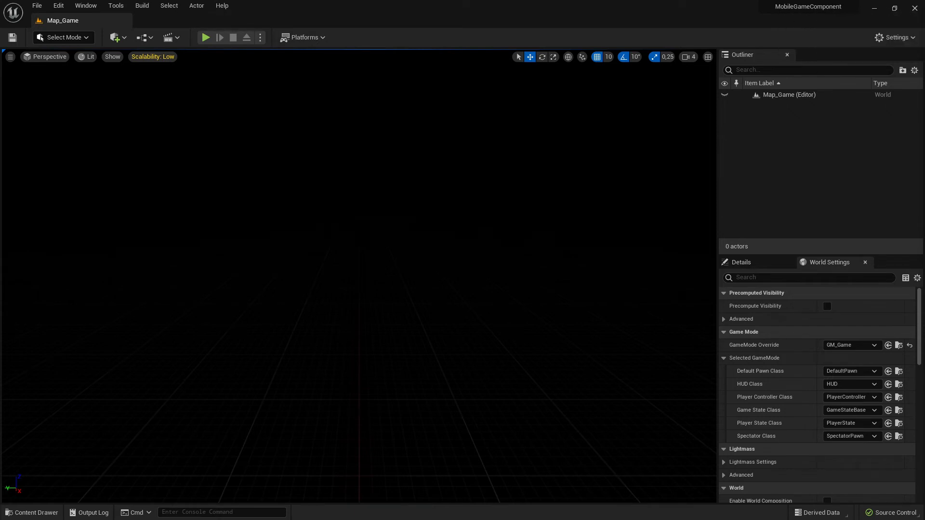
{"action": "left_click", "coordinate": [31, 513]}
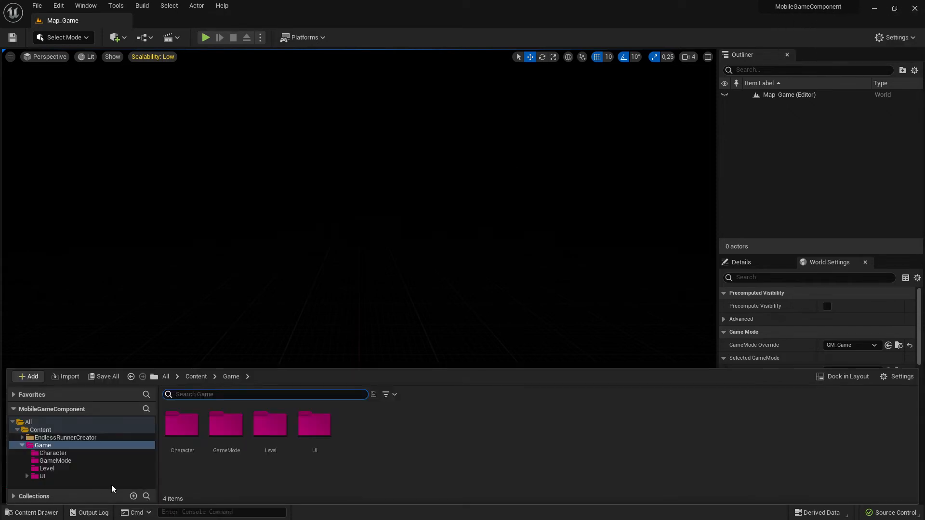
{"action": "left_click", "coordinate": [40, 430]}
{"action": "left_click", "coordinate": [226, 436]}
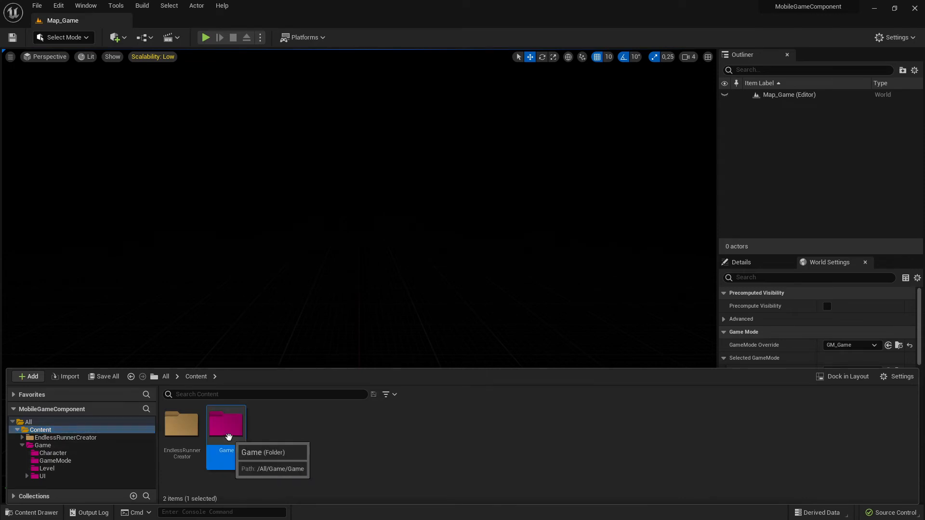
{"action": "double_click", "coordinate": [227, 436]}
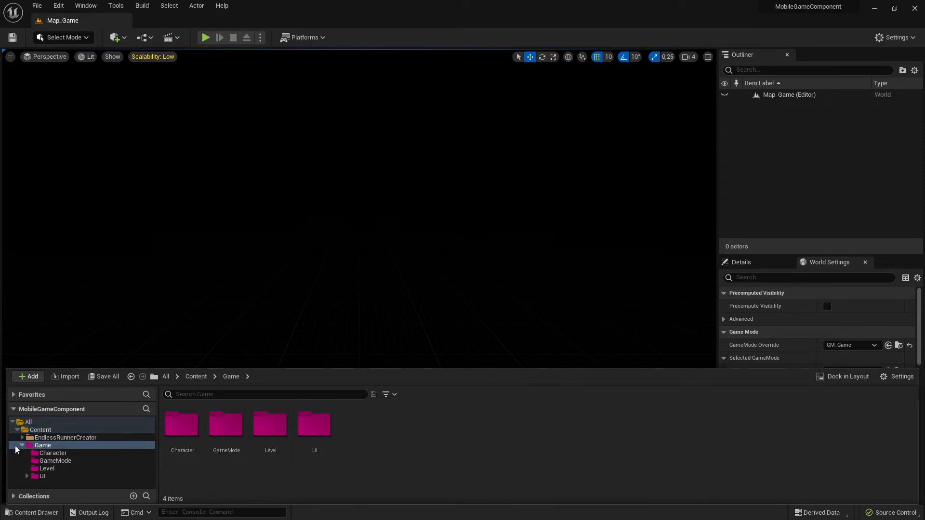
{"action": "left_click", "coordinate": [21, 445]}
Step: Expand the migrated EndlessRunnerCreator folder and inspect the audio assets in CommonAssets
{"action": "left_click", "coordinate": [43, 438]}
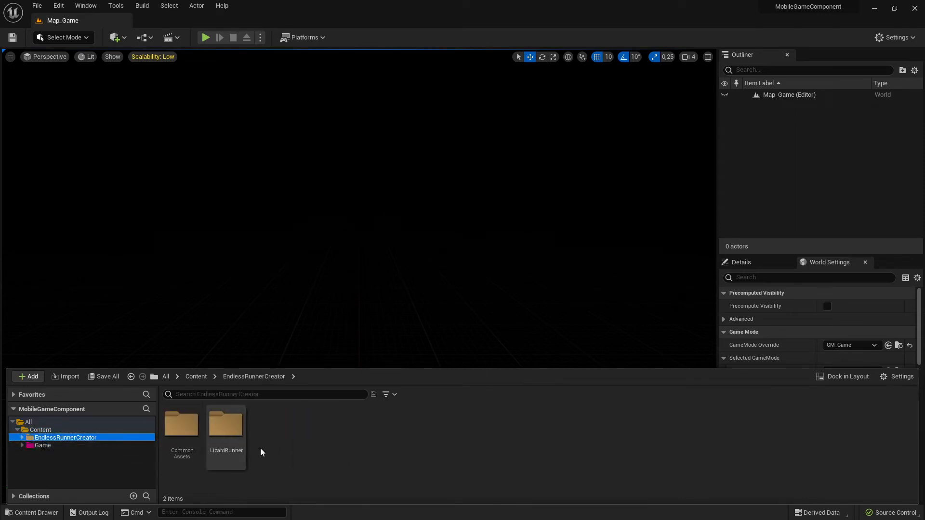
{"action": "left_click", "coordinate": [22, 438]}
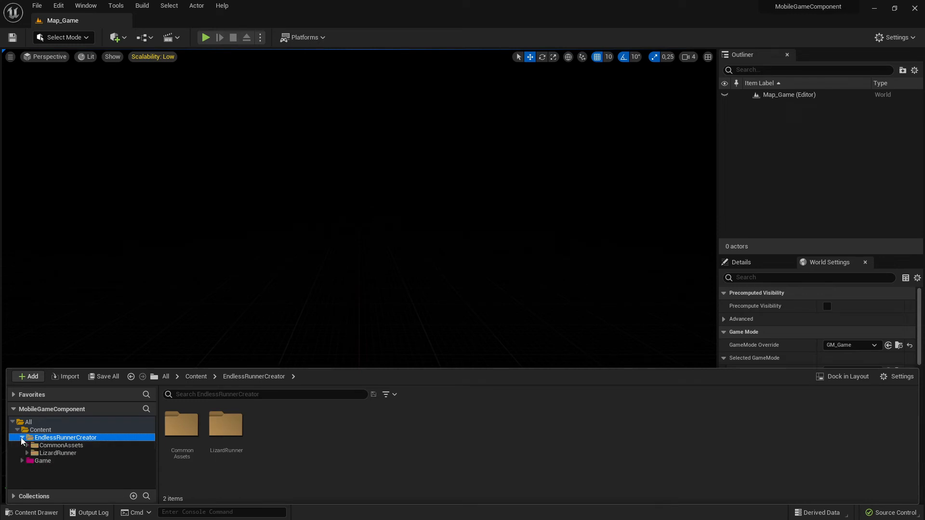
{"action": "double_click", "coordinate": [188, 453]}
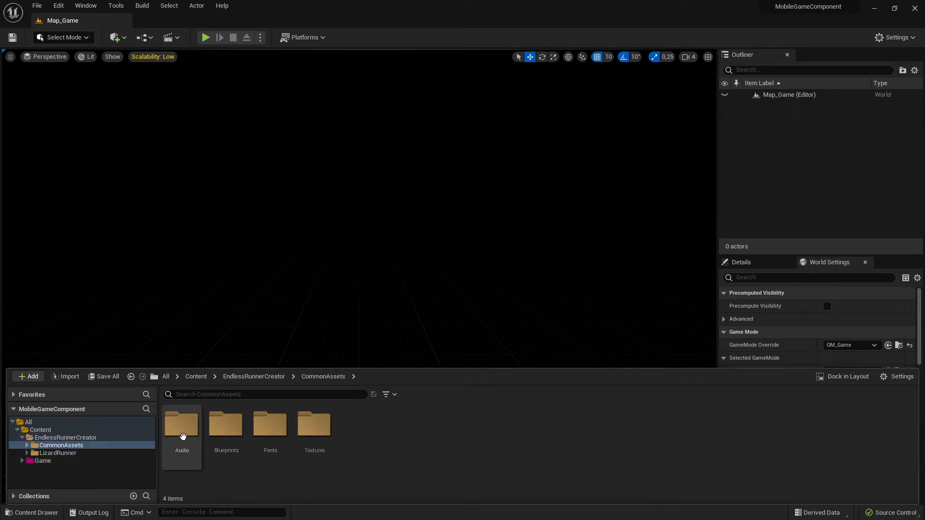
{"action": "double_click", "coordinate": [182, 434]}
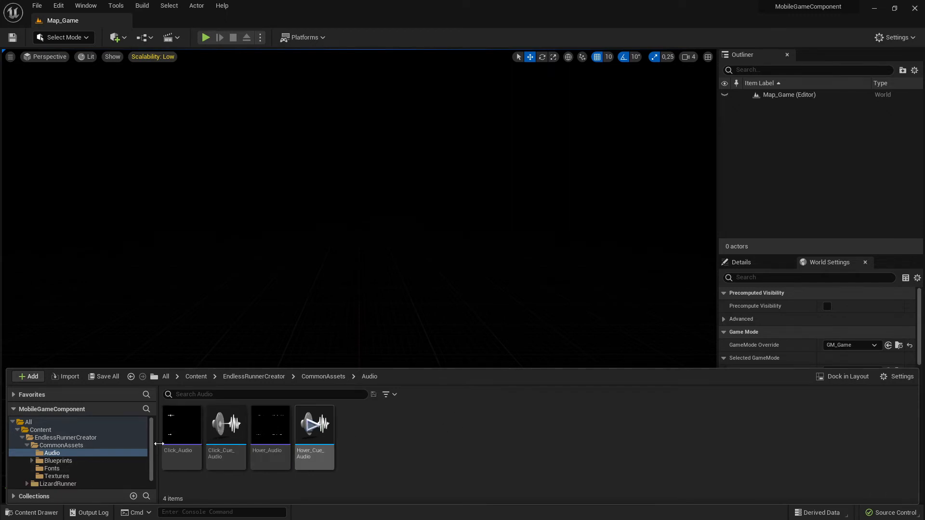
{"action": "mouse_move", "coordinate": [233, 461]}
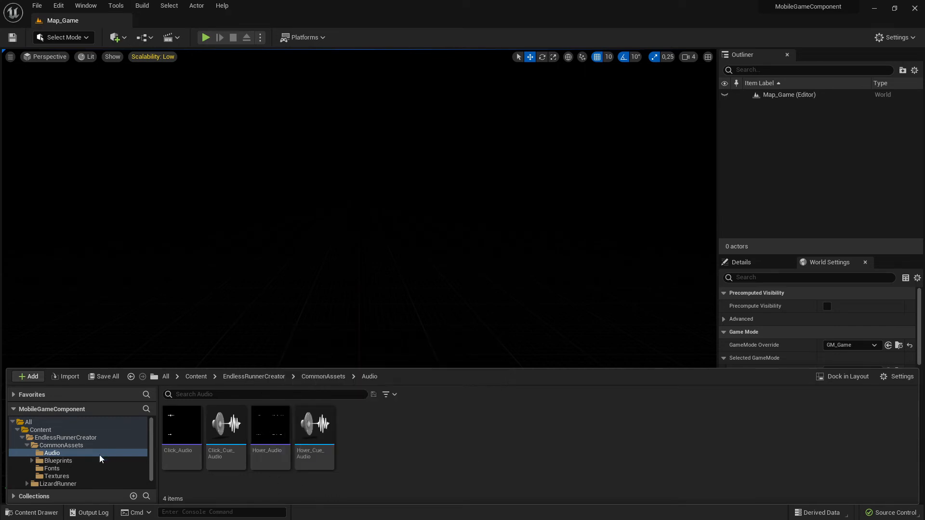
Step: Inspect the CommonAssets Blueprints subfolders, including FunctionLibraries, then collapse Blueprints and return to CommonAssets
{"action": "left_click", "coordinate": [64, 445]}
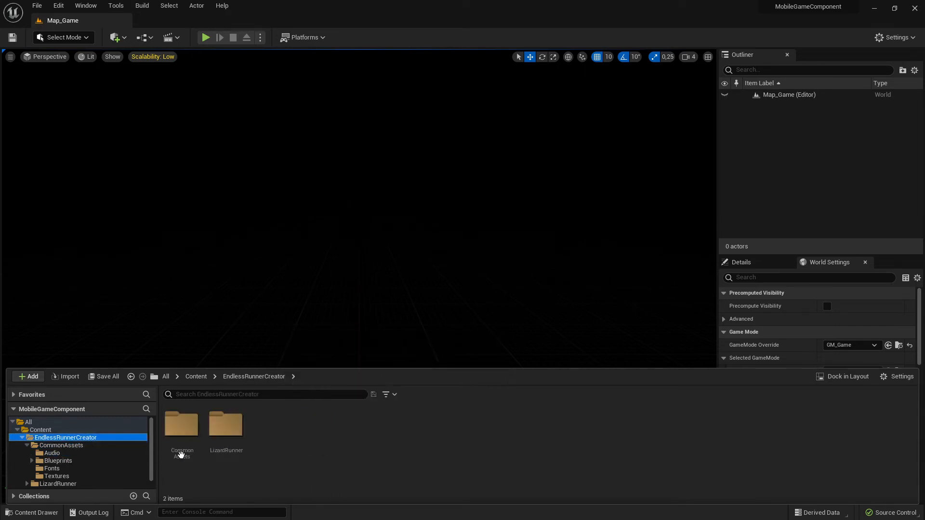
{"action": "left_click", "coordinate": [79, 461]}
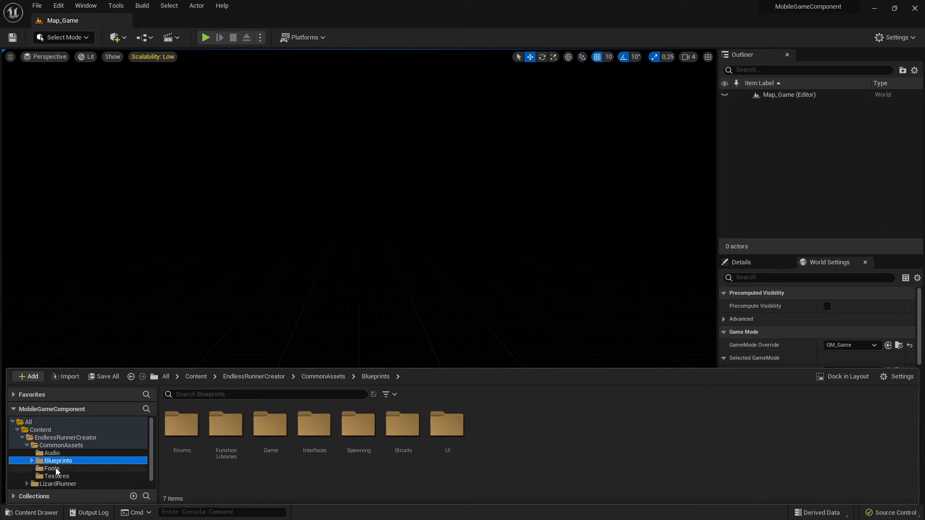
{"action": "left_click", "coordinate": [32, 462]}
{"action": "left_click", "coordinate": [62, 477]}
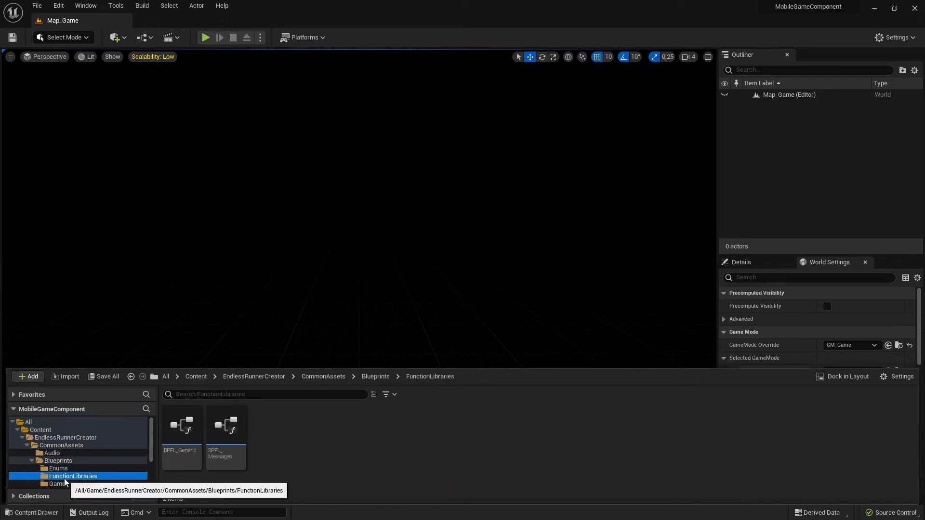
{"action": "scroll", "coordinate": [82, 473], "scroll_direction": "down", "scroll_amount": 2}
{"action": "scroll", "coordinate": [84, 470], "scroll_direction": "up", "scroll_amount": 1}
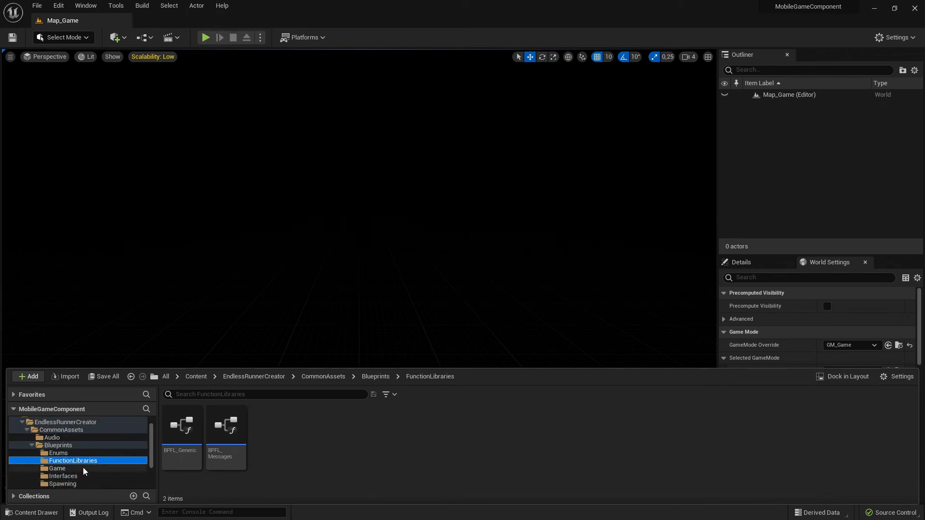
{"action": "left_click", "coordinate": [31, 446]}
{"action": "left_click", "coordinate": [61, 439]}
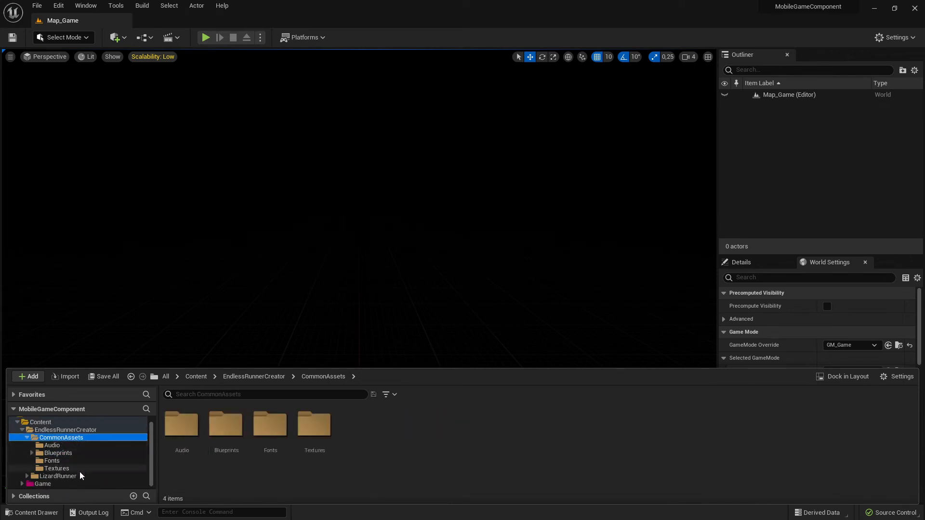
Step: Expand the LizardRunner folder and inspect the assets in its Blueprints folder
{"action": "left_click", "coordinate": [58, 476]}
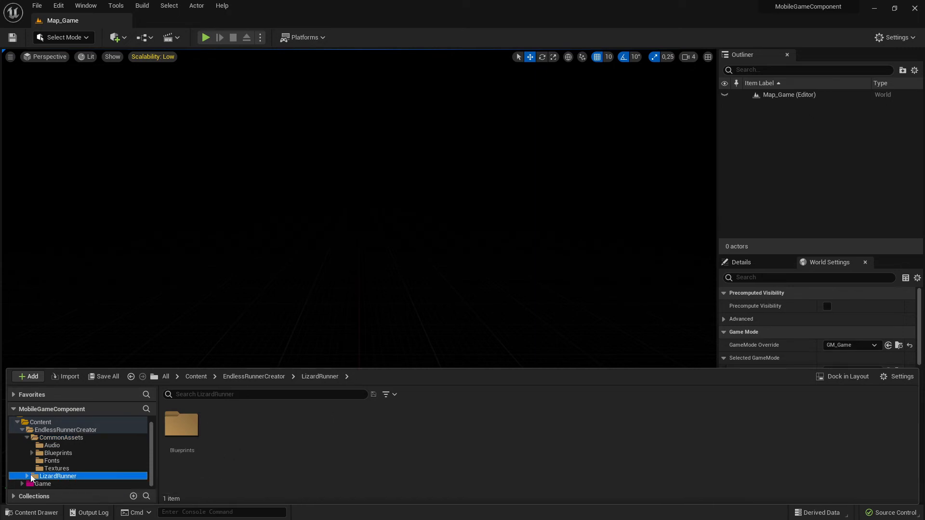
{"action": "left_click", "coordinate": [27, 476]}
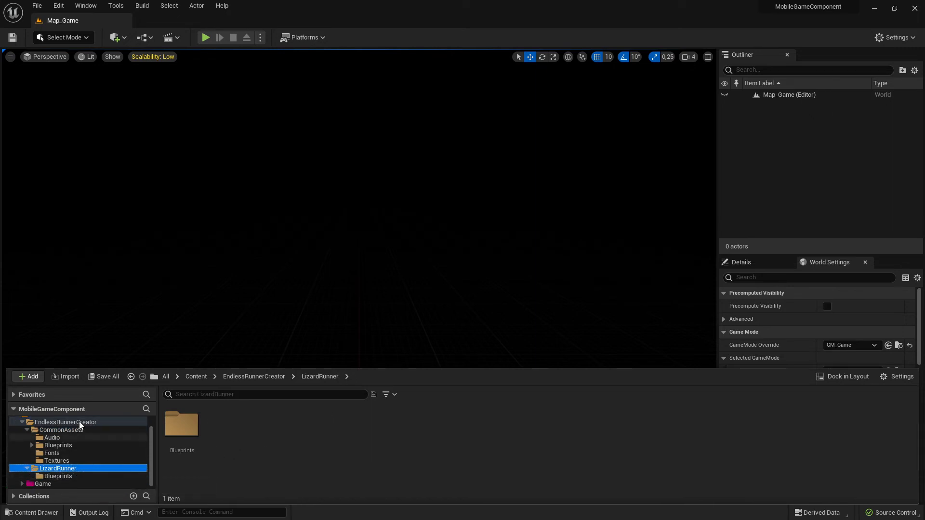
{"action": "left_click", "coordinate": [60, 476]}
{"action": "scroll", "coordinate": [98, 467], "scroll_direction": "up", "scroll_amount": 1}
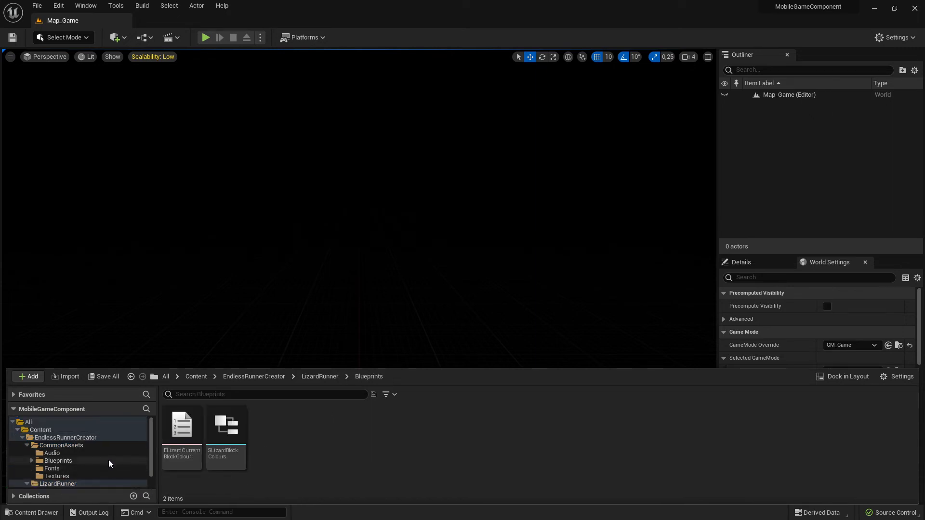
Step: Review the overall EndlessRunnerCreator folder structure, going through the CommonAssets subfolders and LizardRunner with its Blueprints folder
{"action": "left_click", "coordinate": [105, 446]}
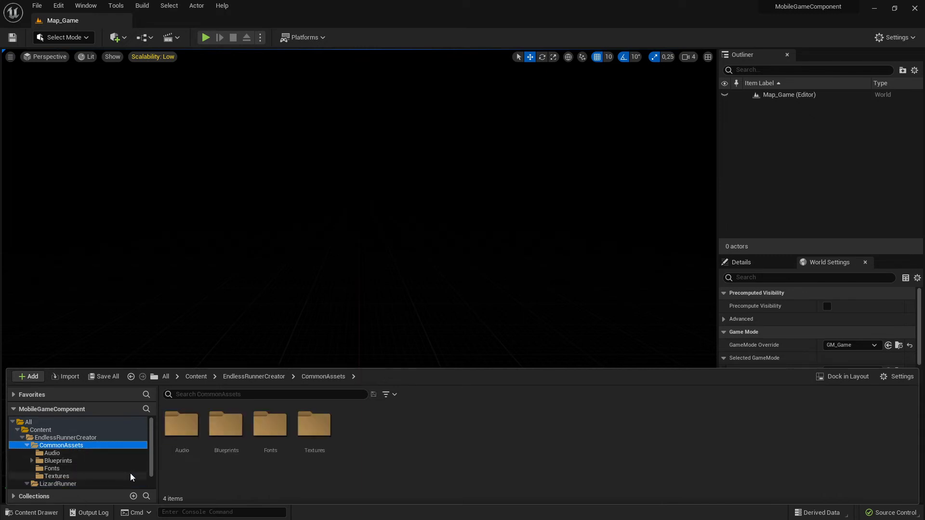
{"action": "left_click", "coordinate": [61, 438]}
{"action": "scroll", "coordinate": [85, 463], "scroll_direction": "down", "scroll_amount": 1}
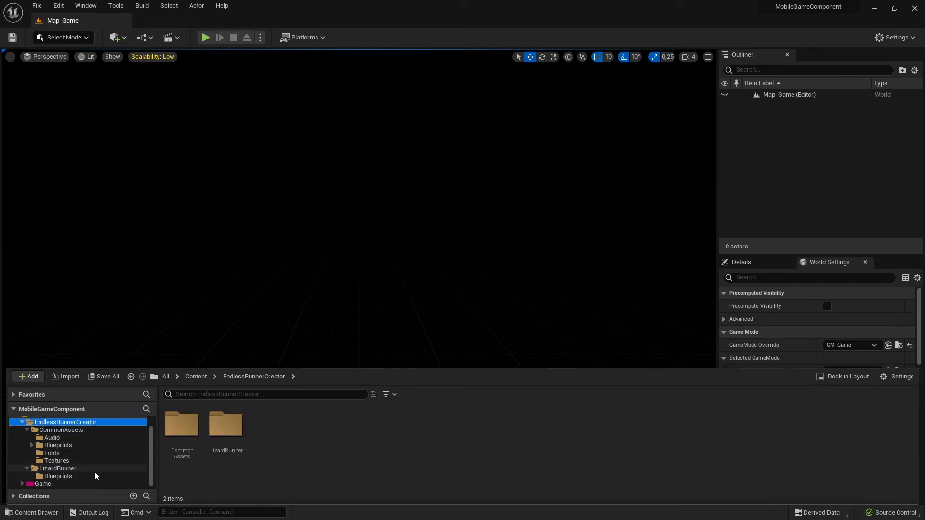
{"action": "left_click", "coordinate": [65, 430]}
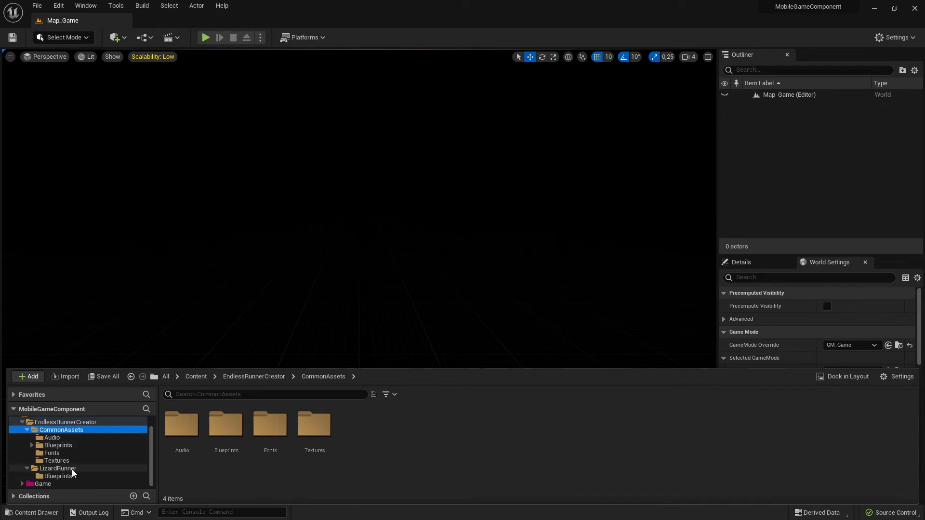
{"action": "left_click", "coordinate": [62, 460]}
{"action": "left_click", "coordinate": [61, 453]}
{"action": "left_click", "coordinate": [64, 445]}
{"action": "left_click", "coordinate": [62, 438]}
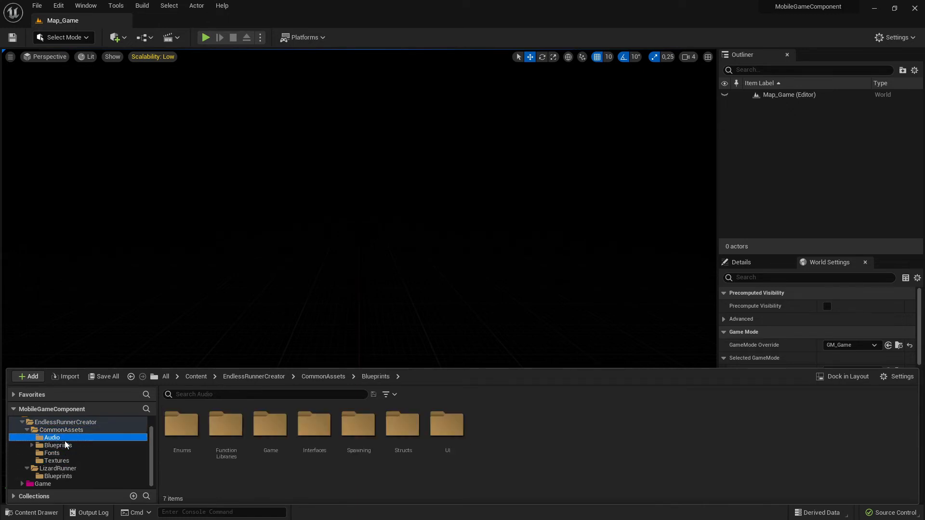
{"action": "left_click", "coordinate": [63, 461]}
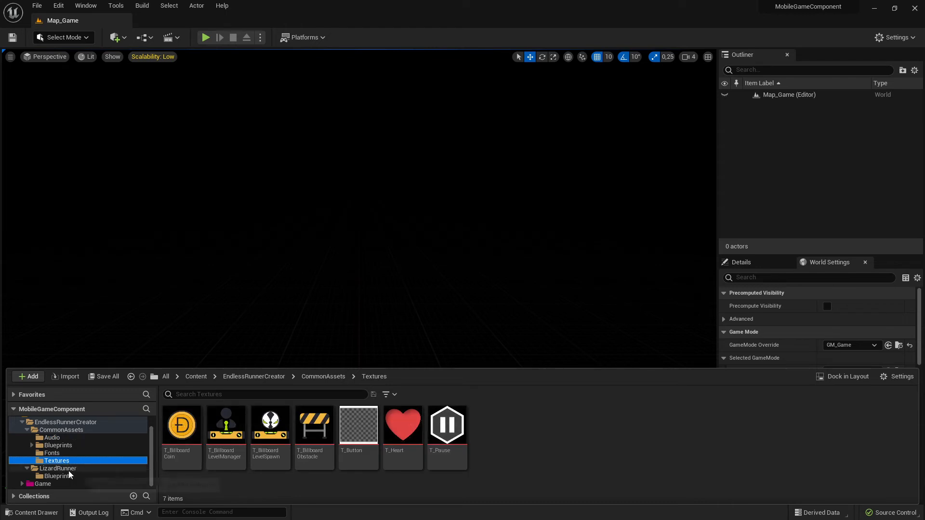
{"action": "left_click", "coordinate": [58, 468]}
{"action": "left_click", "coordinate": [73, 476]}
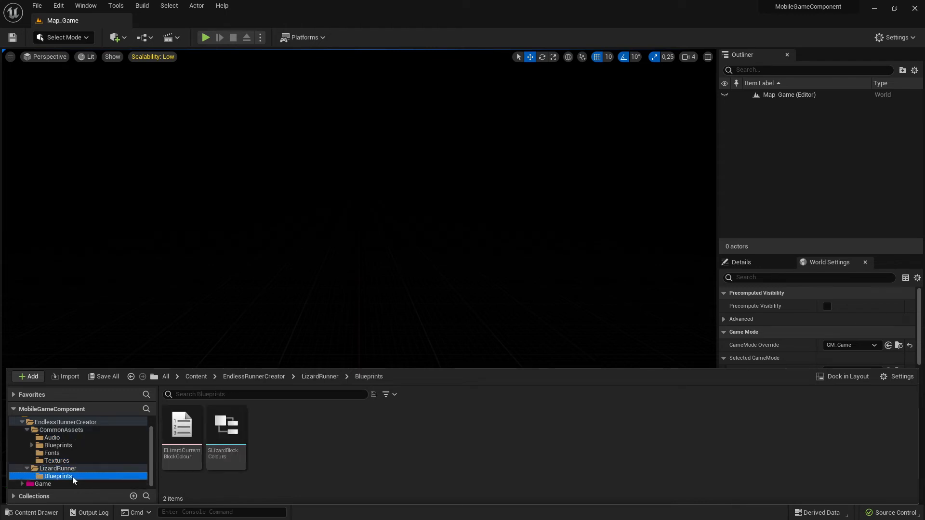
{"action": "left_click", "coordinate": [69, 471]}
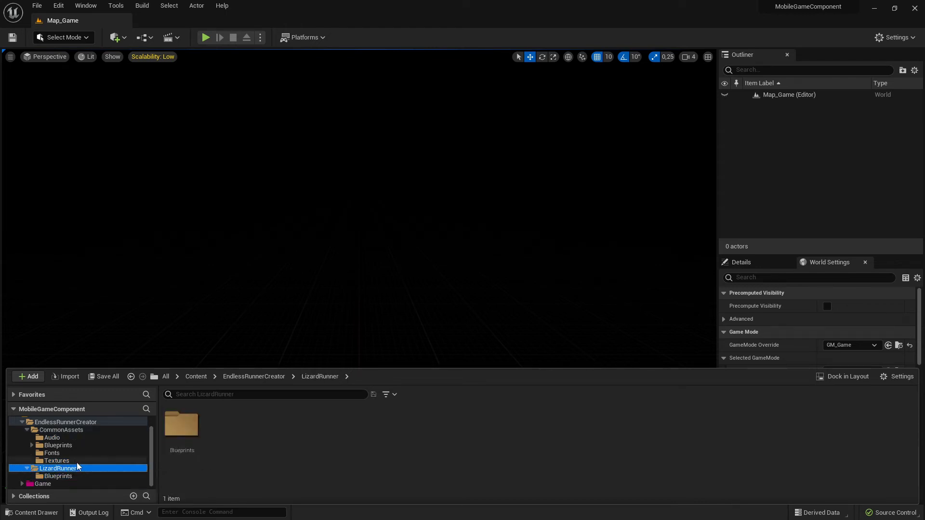
Step: Open the UI folder inside the CommonAssets Blueprints folder to view the migrated widgets
{"action": "scroll", "coordinate": [77, 465], "scroll_direction": "up", "scroll_amount": 1}
{"action": "left_click", "coordinate": [64, 445]}
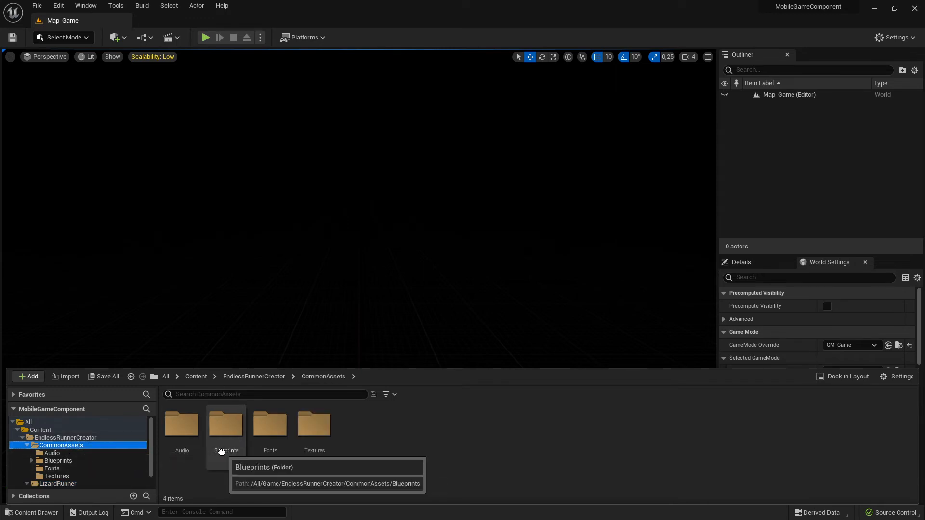
{"action": "double_click", "coordinate": [223, 465]}
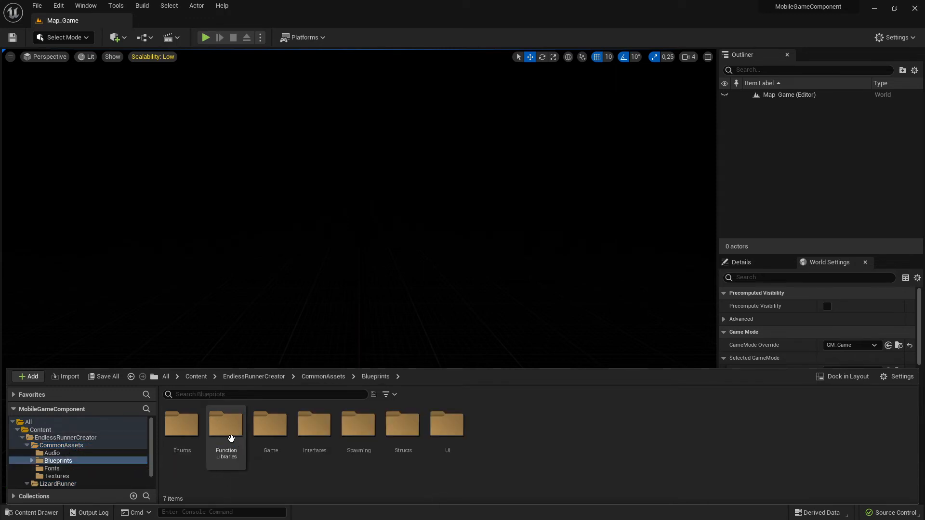
{"action": "double_click", "coordinate": [446, 448]}
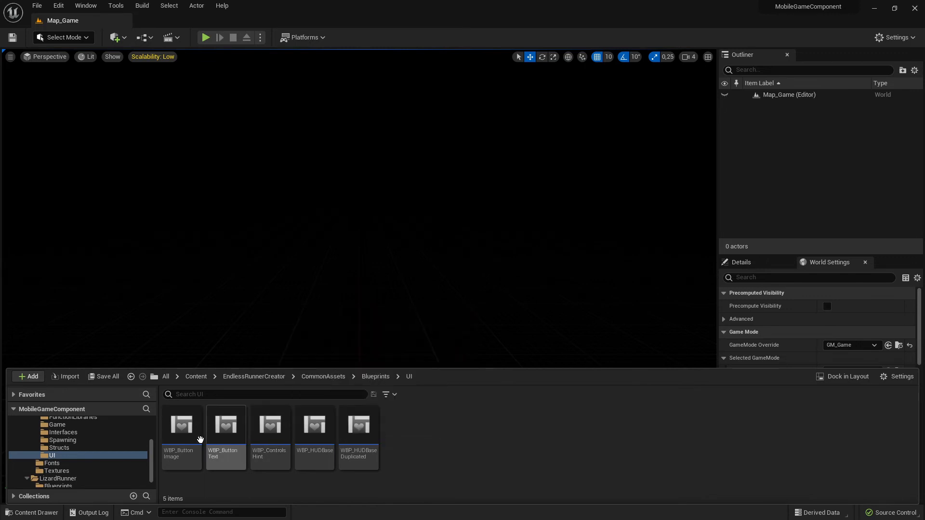
Step: Open the WBP_HUDBase widget, inspect its event graph and designer layout, then close it
{"action": "left_click", "coordinate": [310, 430]}
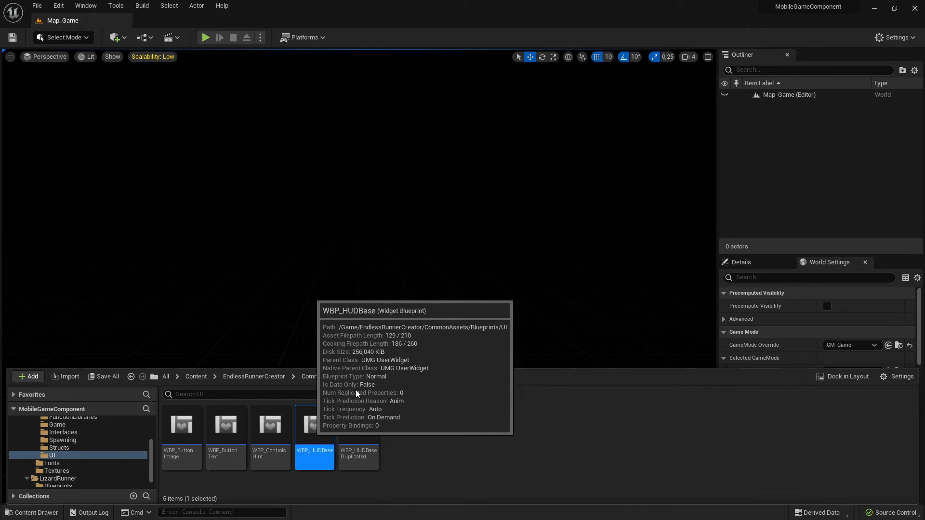
{"action": "double_click", "coordinate": [314, 450]}
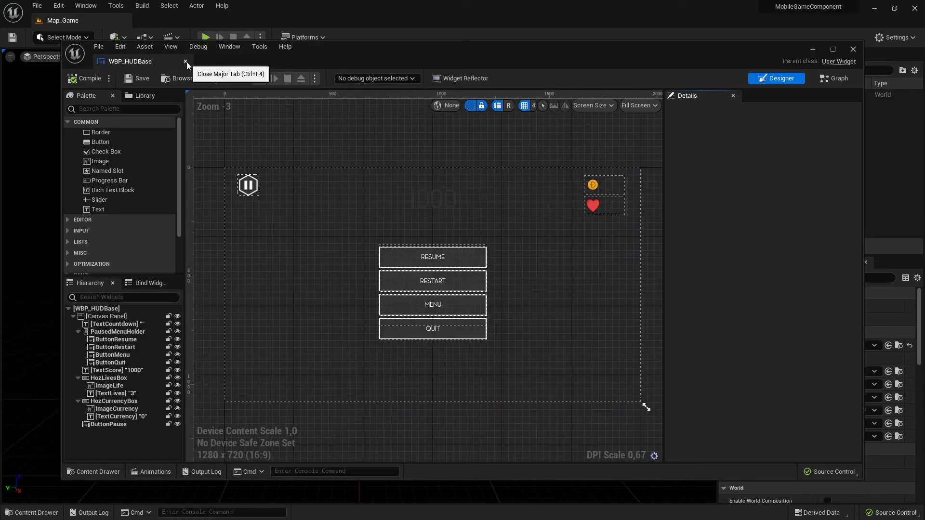
{"action": "left_click", "coordinate": [833, 79]}
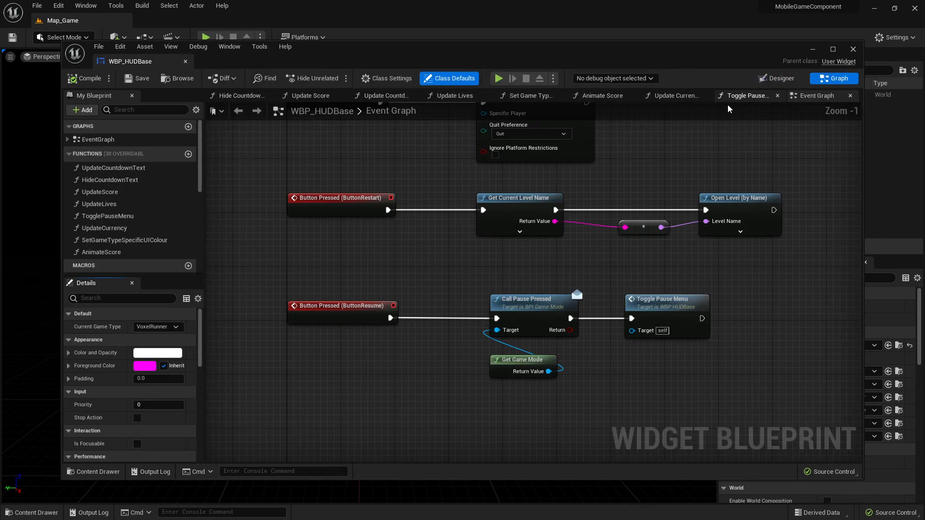
{"action": "left_click", "coordinate": [777, 78]}
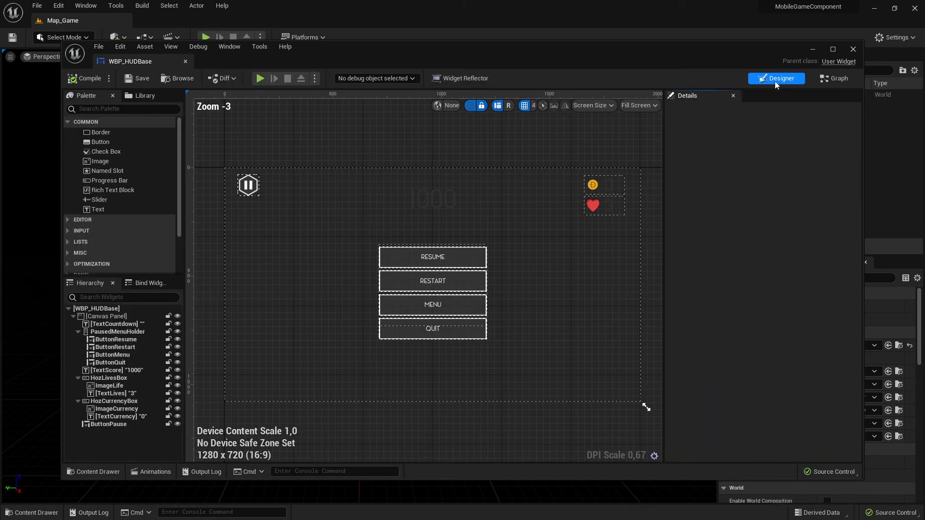
{"action": "left_click", "coordinate": [185, 62]}
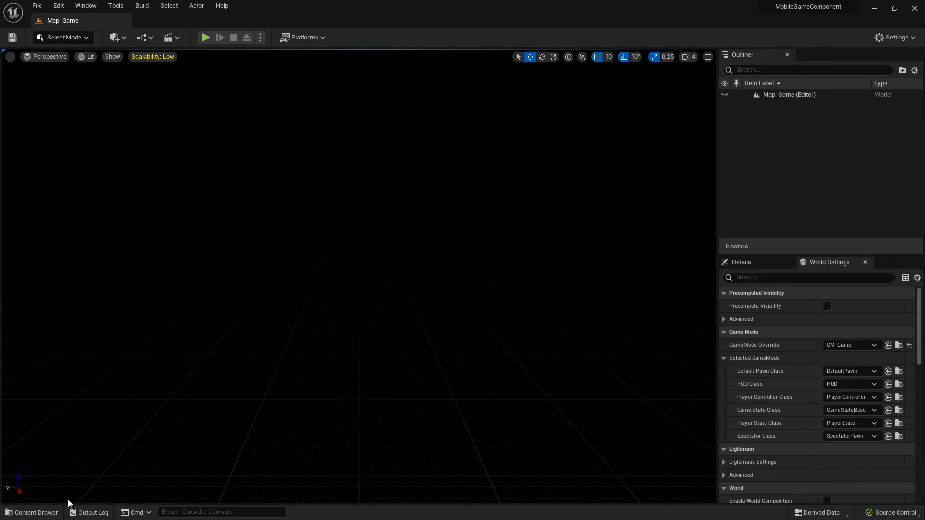
Step: Open WBP_HUDBaseDuplicated to compare its layout, inspect ButtonRestart's details, and put the editor window away
{"action": "left_click", "coordinate": [36, 512]}
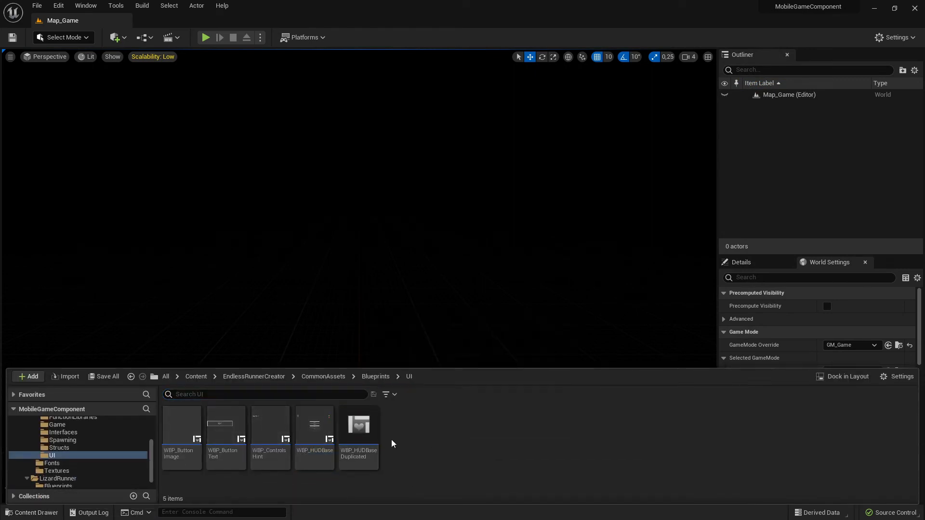
{"action": "left_click", "coordinate": [349, 434]}
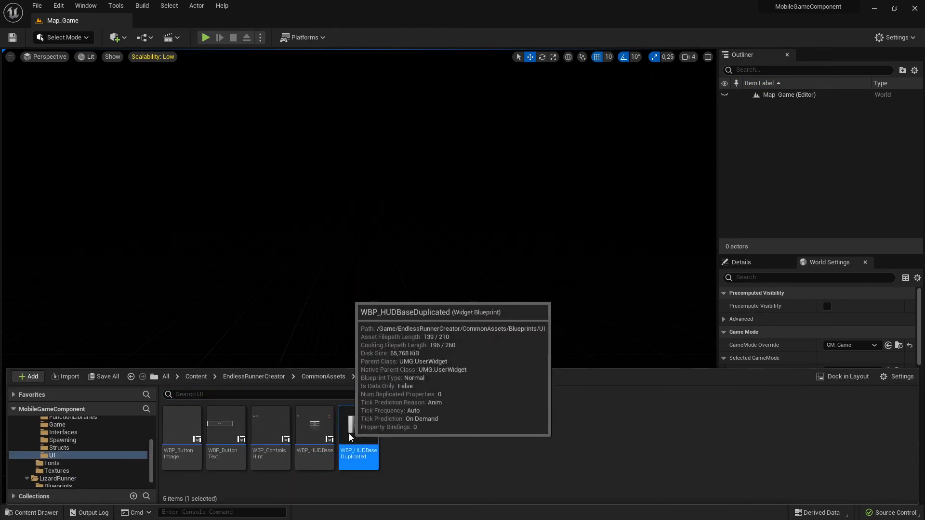
{"action": "double_click", "coordinate": [376, 441]}
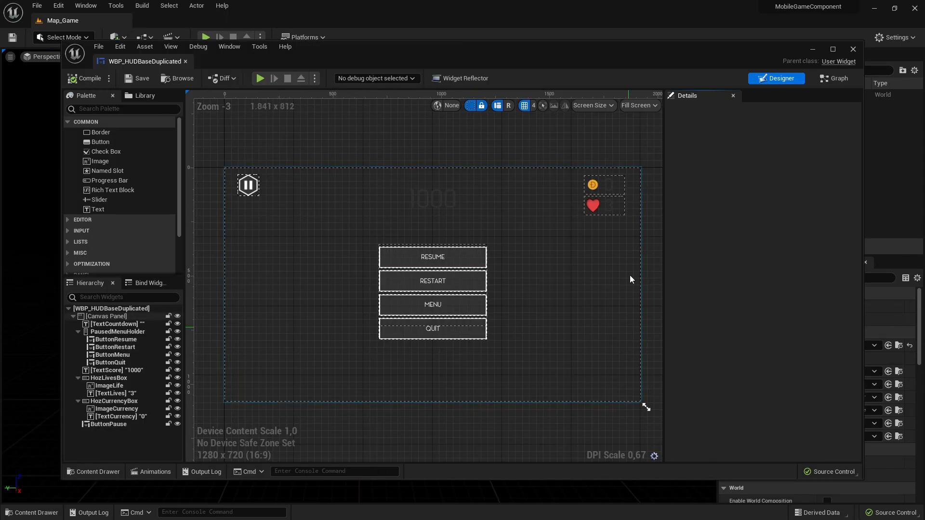
{"action": "left_click", "coordinate": [118, 347]}
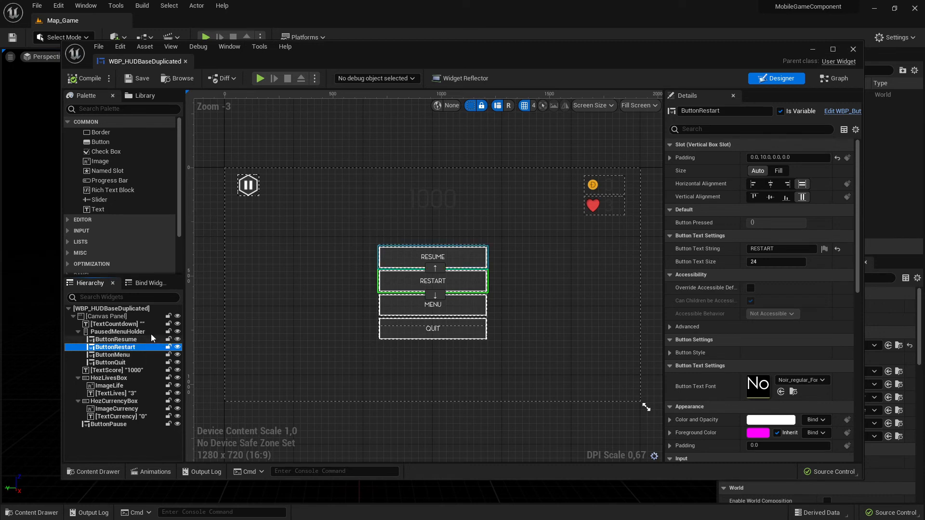
{"action": "left_click", "coordinate": [813, 50]}
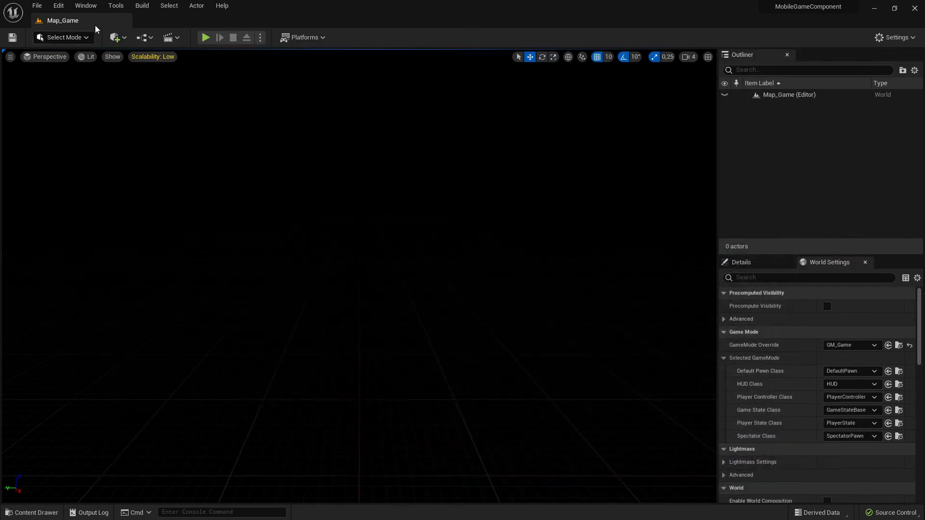
Step: Review the widget blueprints in the CommonAssets UI folder, from WBP_ButtonImage and WBP_ButtonText to WBP_ControlsHint and the two HUD widgets
{"action": "left_click", "coordinate": [47, 511]}
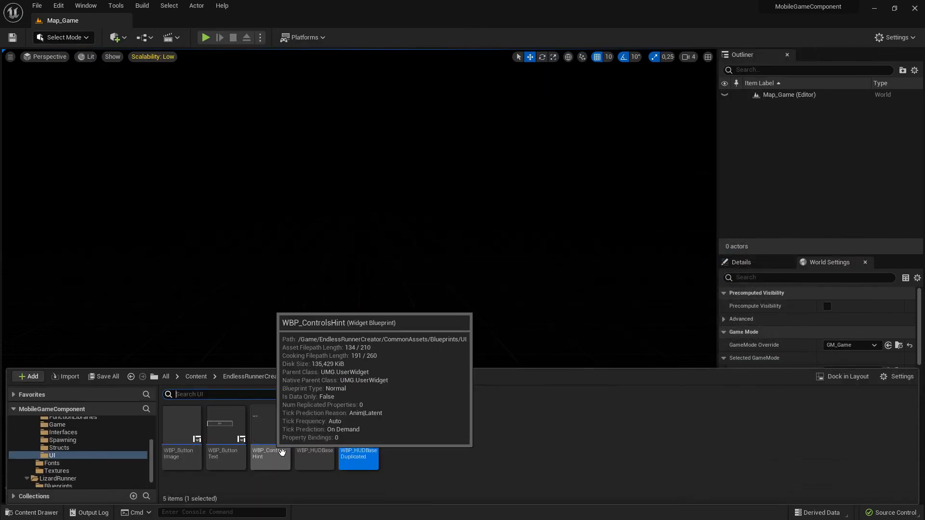
{"action": "left_click", "coordinate": [226, 426]}
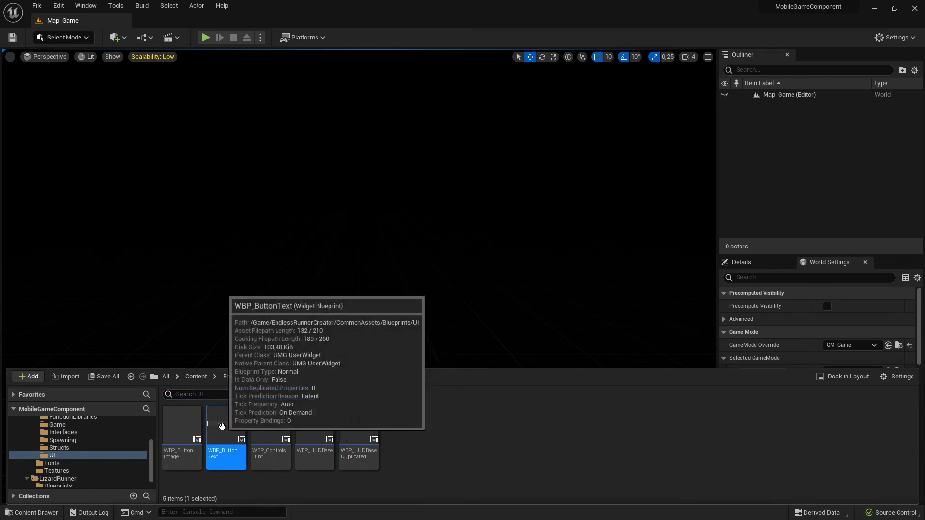
{"action": "left_click", "coordinate": [267, 427]}
{"action": "left_click", "coordinate": [322, 424]}
{"action": "left_click", "coordinate": [175, 433]}
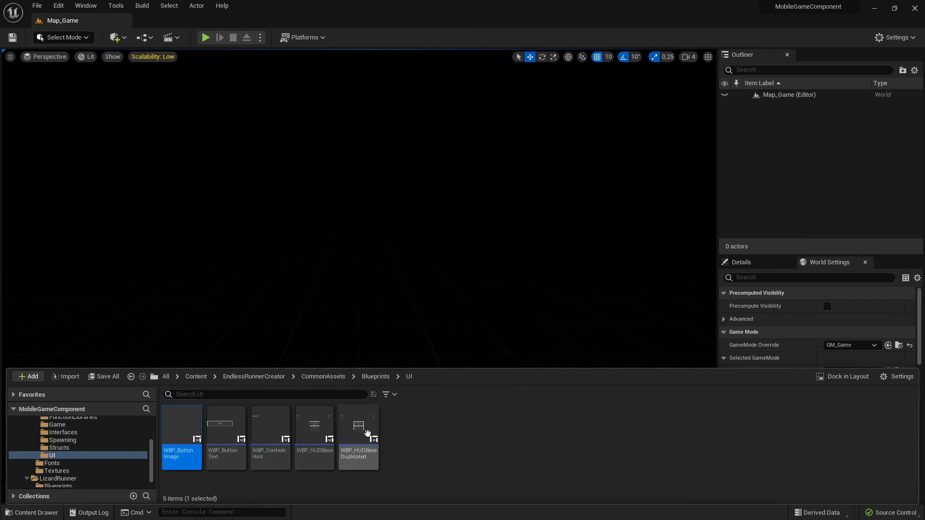
{"action": "left_click", "coordinate": [366, 433]}
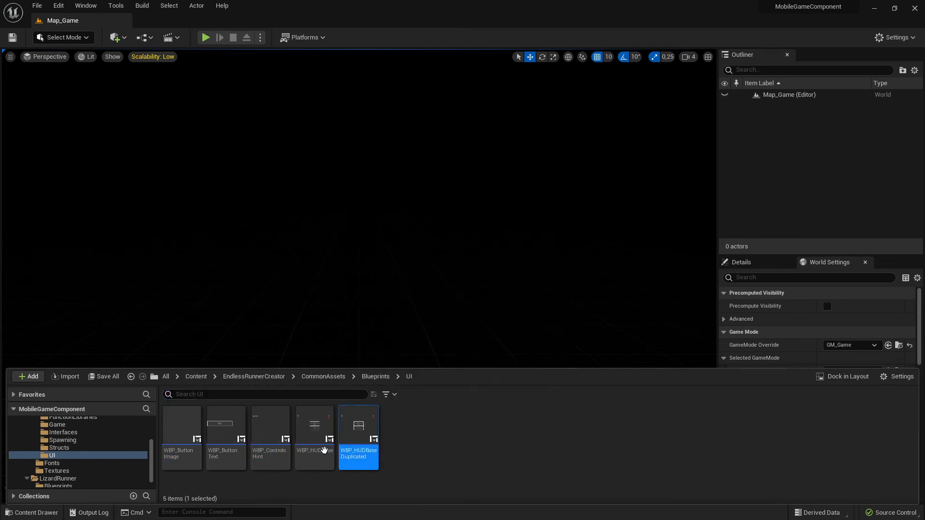
{"action": "left_click", "coordinate": [271, 427]}
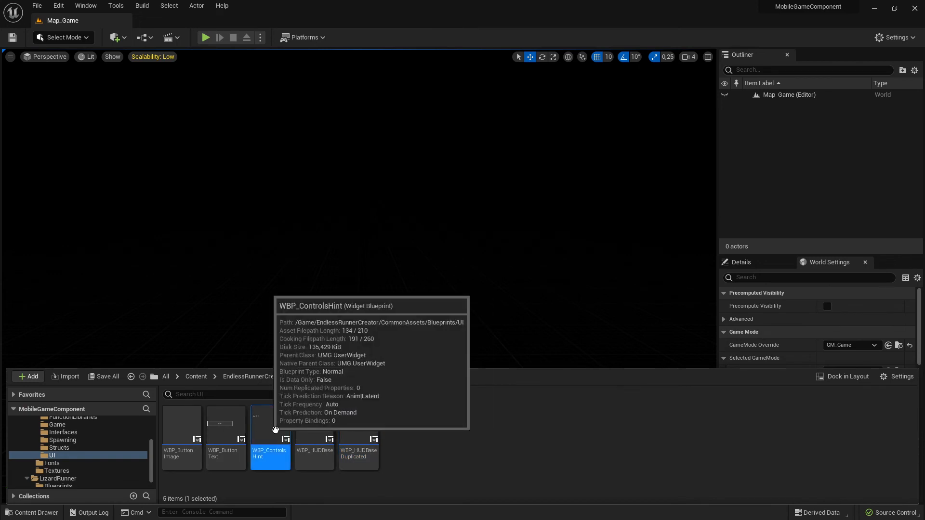
{"action": "left_click", "coordinate": [315, 426]}
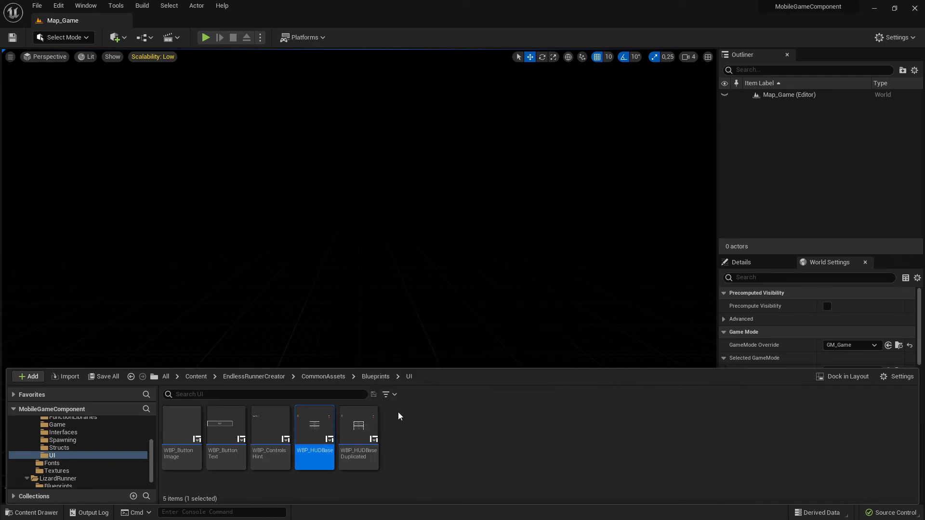
Step: Collapse the CommonAssets tree, view the assets in LizardRunner's Blueprints folder, and expand CommonAssets again
{"action": "scroll", "coordinate": [116, 448], "scroll_direction": "up", "scroll_amount": 2}
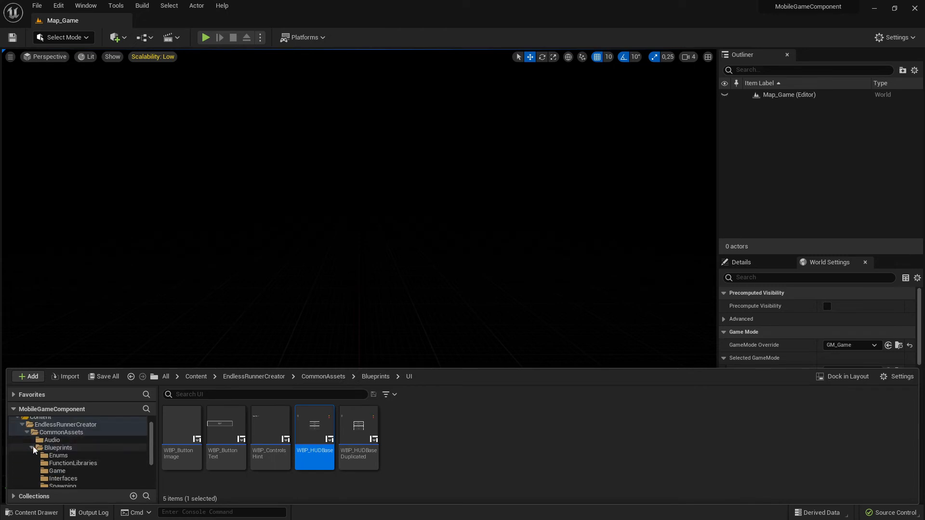
{"action": "left_click", "coordinate": [32, 448]}
{"action": "left_click", "coordinate": [57, 433]}
{"action": "left_click", "coordinate": [28, 432]}
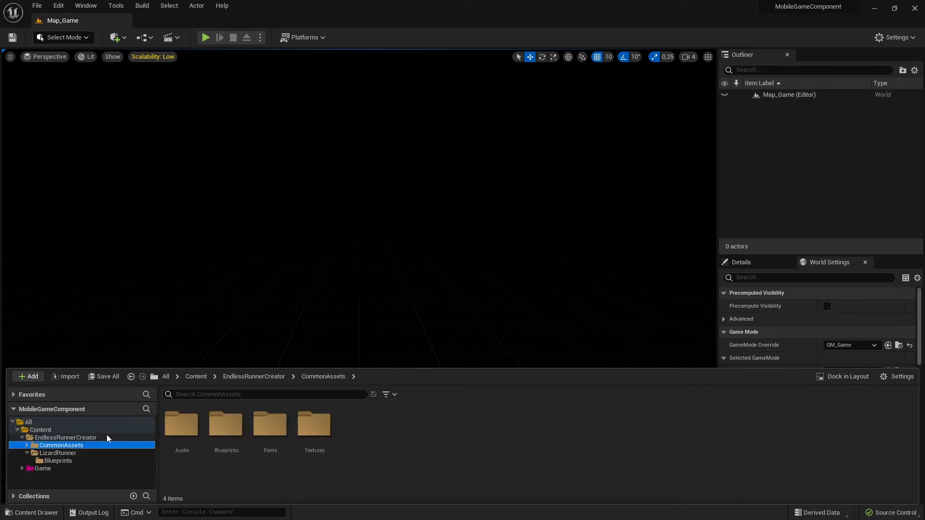
{"action": "left_click", "coordinate": [66, 462]}
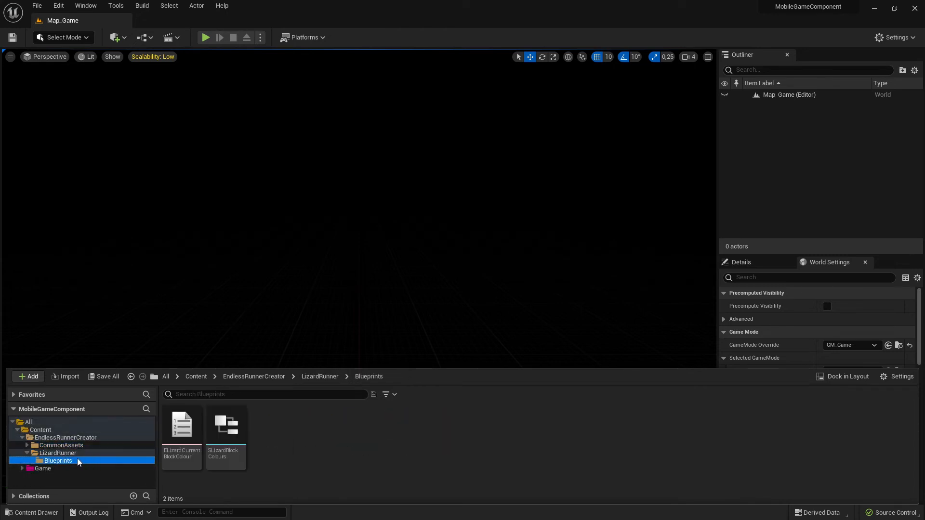
{"action": "left_click", "coordinate": [62, 446]}
{"action": "left_click", "coordinate": [28, 446]}
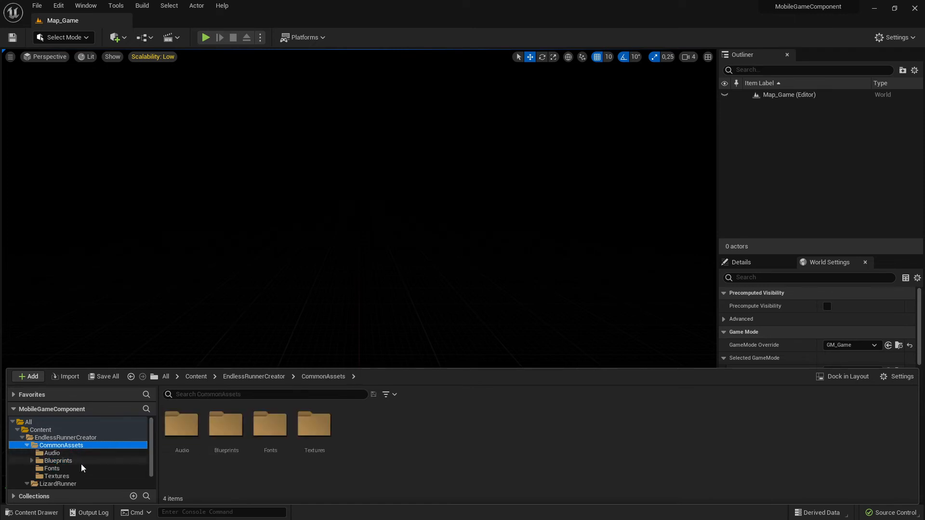
Step: Check the Textures, Fonts and Audio folders inside CommonAssets and return to the CommonAssets folder
{"action": "scroll", "coordinate": [85, 470], "scroll_direction": "down", "scroll_amount": 1}
{"action": "left_click", "coordinate": [57, 461]}
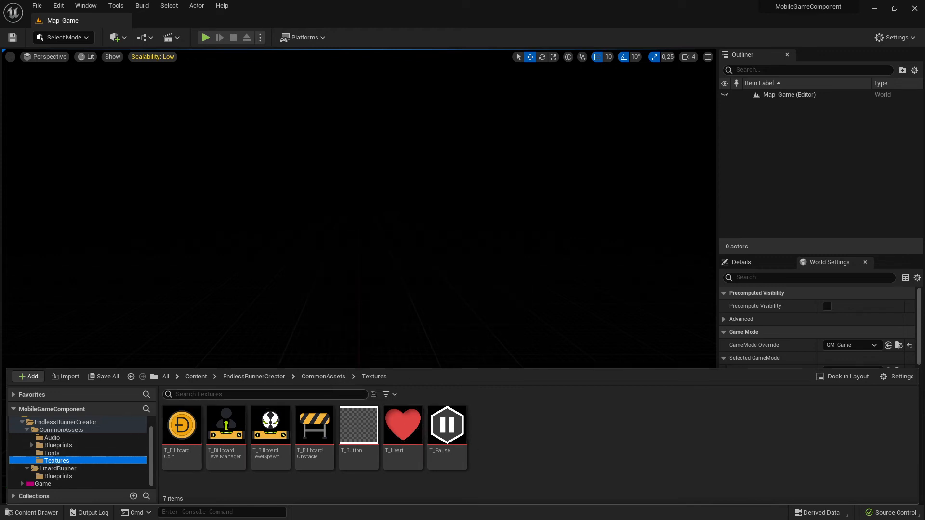
{"action": "left_click", "coordinate": [53, 453]}
{"action": "left_click", "coordinate": [53, 438]}
{"action": "left_click", "coordinate": [77, 431]}
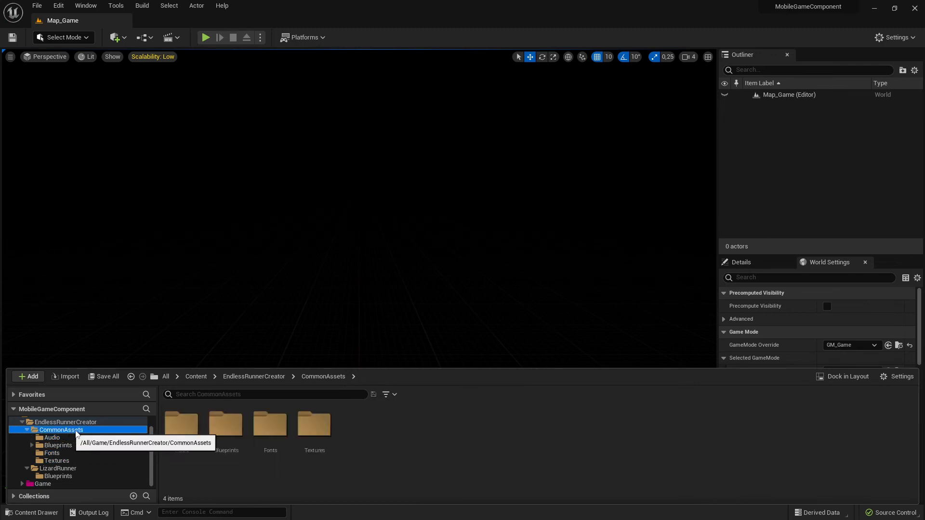
Step: Open WBP_HUDBaseDuplicated from the CommonAssets Blueprints UI folder, dock its editor beside Map_Game and select PausedMenuHolder
{"action": "double_click", "coordinate": [225, 424]}
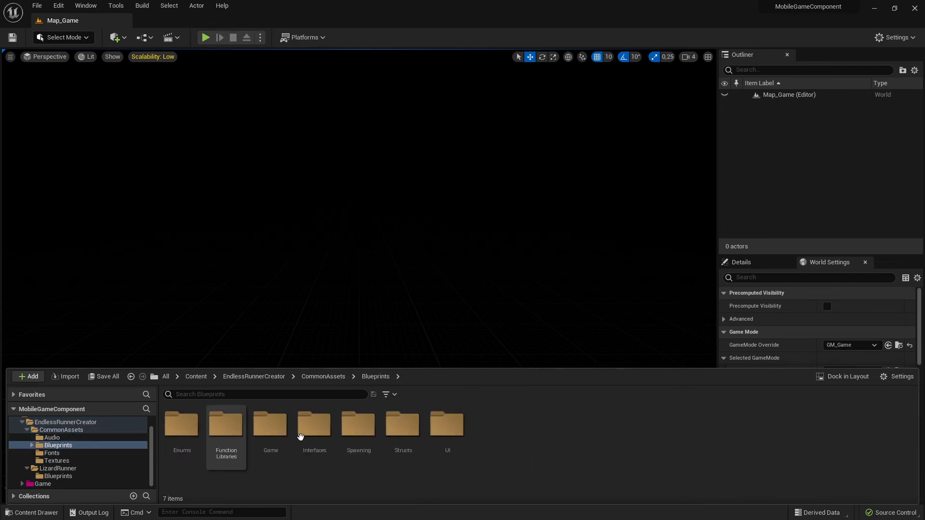
{"action": "double_click", "coordinate": [447, 424]}
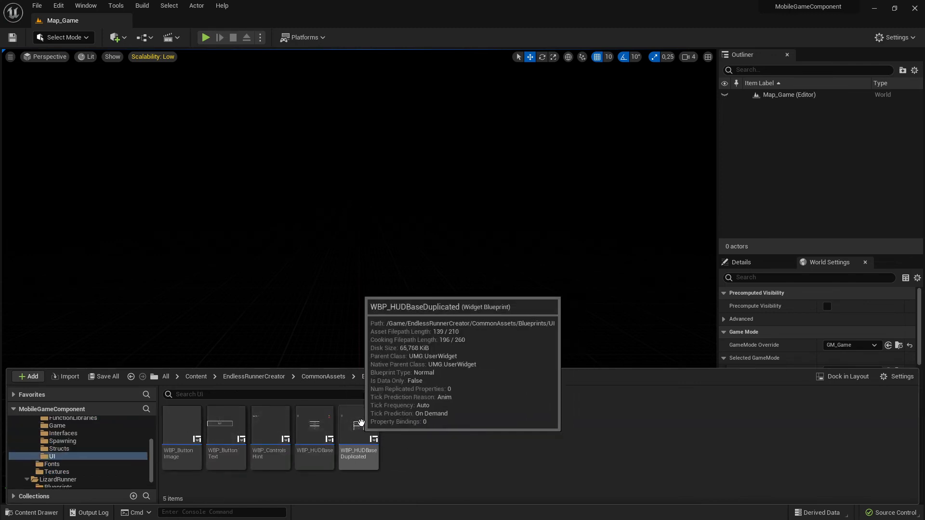
{"action": "double_click", "coordinate": [359, 424]}
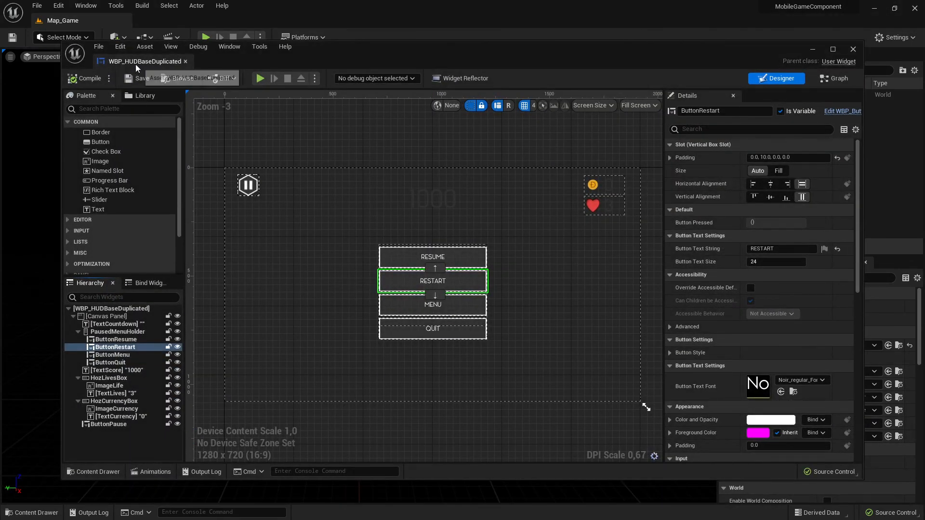
{"action": "left_click_drag", "start_coordinate": [135, 63], "coordinate": [178, 24]}
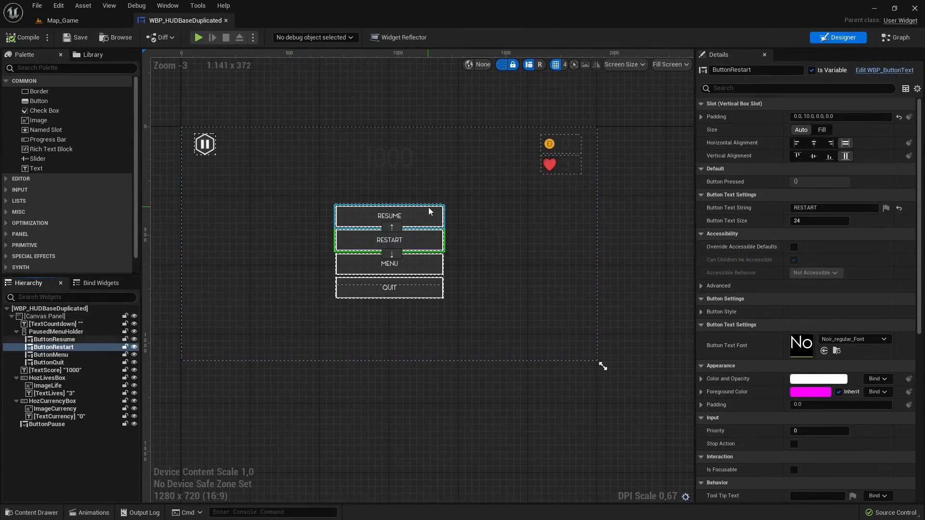
{"action": "right_click_drag", "start_coordinate": [286, 121], "coordinate": [317, 148]}
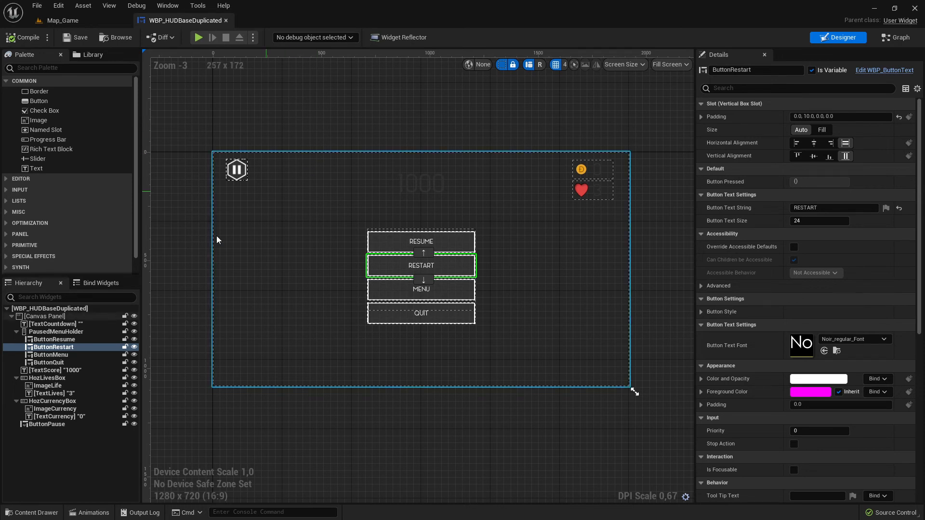
{"action": "left_click", "coordinate": [73, 332]}
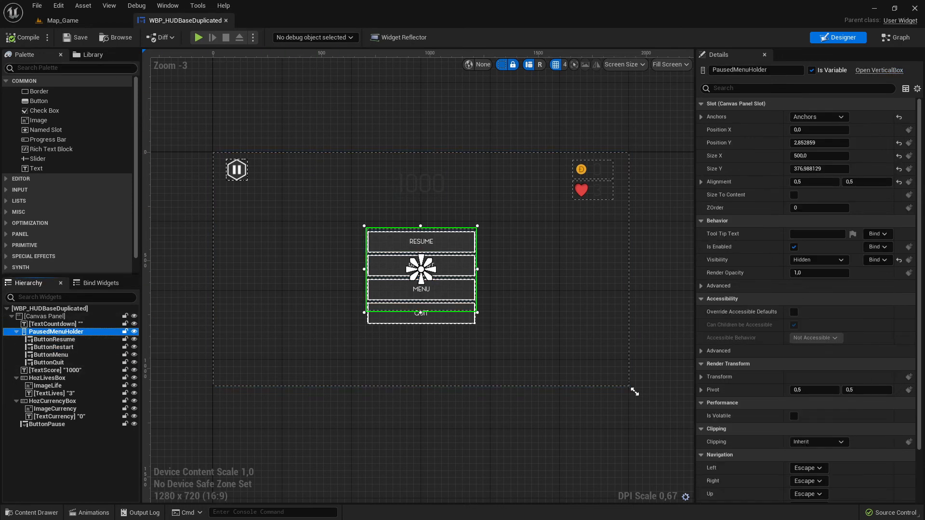
Step: Return to Map_Game and browse to the Game project's UI/Menu/MainMenu folder to locate the WB_Menu widget
{"action": "left_click", "coordinate": [72, 24]}
{"action": "left_click", "coordinate": [36, 513]}
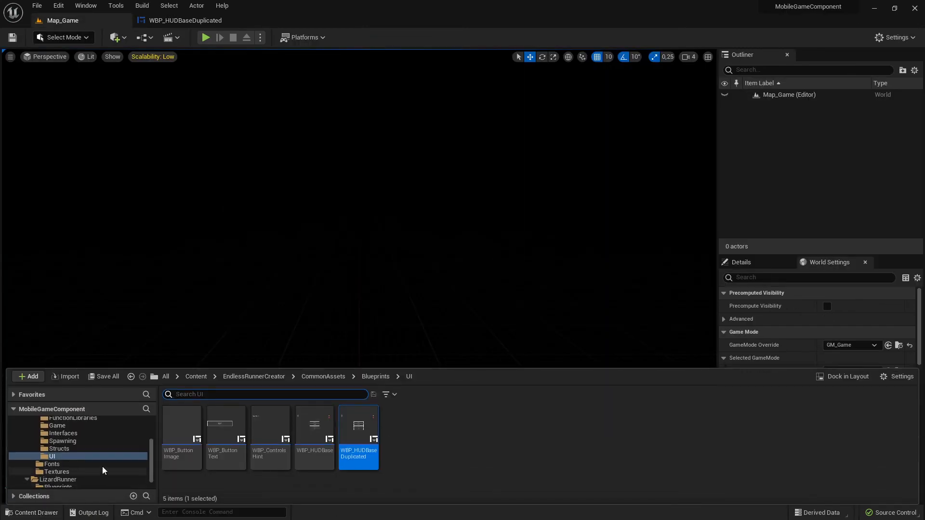
{"action": "left_click", "coordinate": [43, 484]}
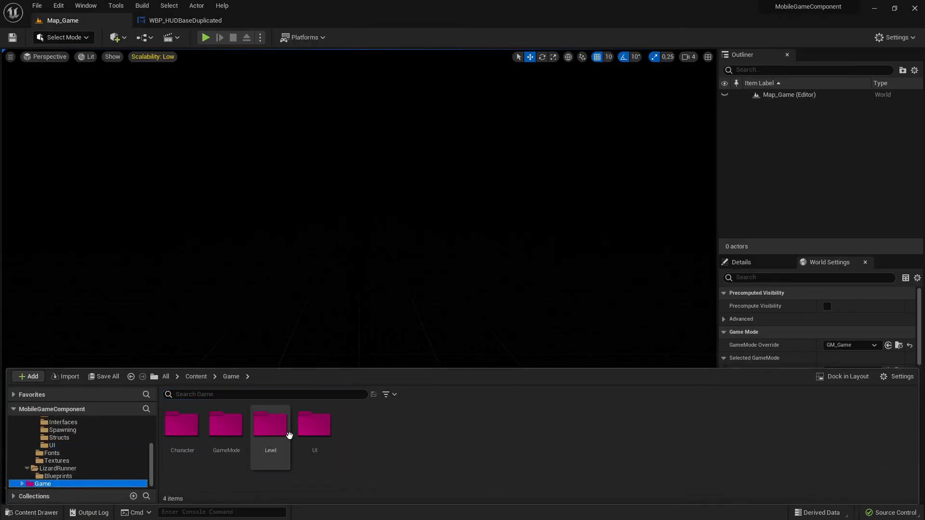
{"action": "double_click", "coordinate": [315, 427]}
{"action": "double_click", "coordinate": [182, 424]}
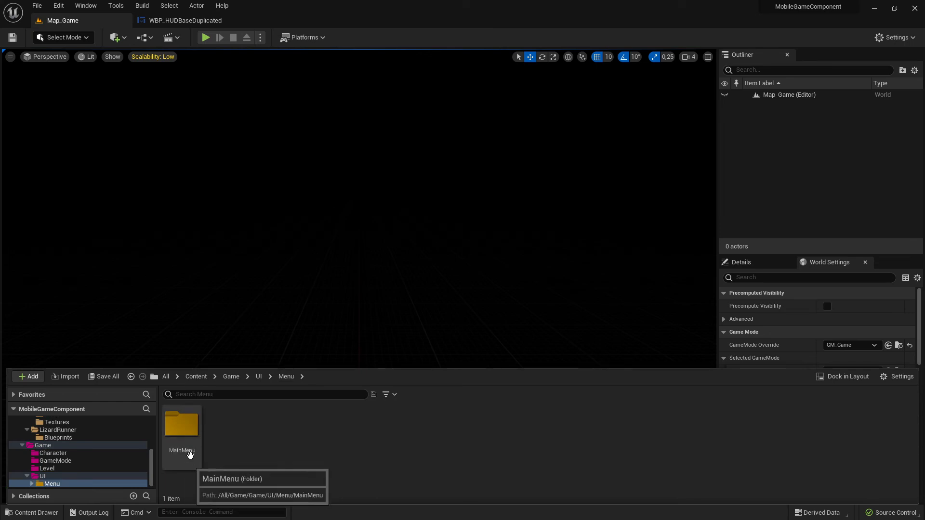
{"action": "double_click", "coordinate": [182, 424]}
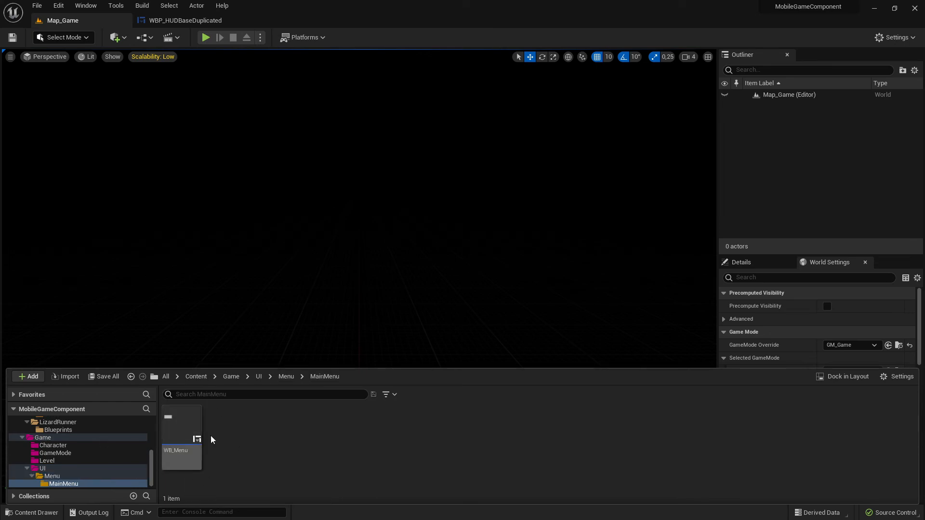
{"action": "mouse_move", "coordinate": [190, 427]}
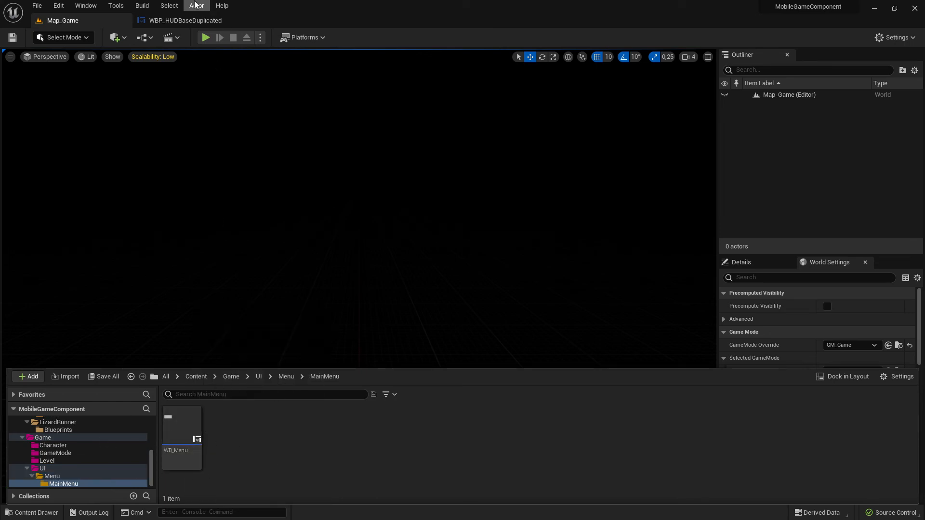
Step: Select the Canvas Panel in WBP_HUDBaseDuplicated, check the widget's Event Graph and return to its designer layout
{"action": "left_click", "coordinate": [186, 20]}
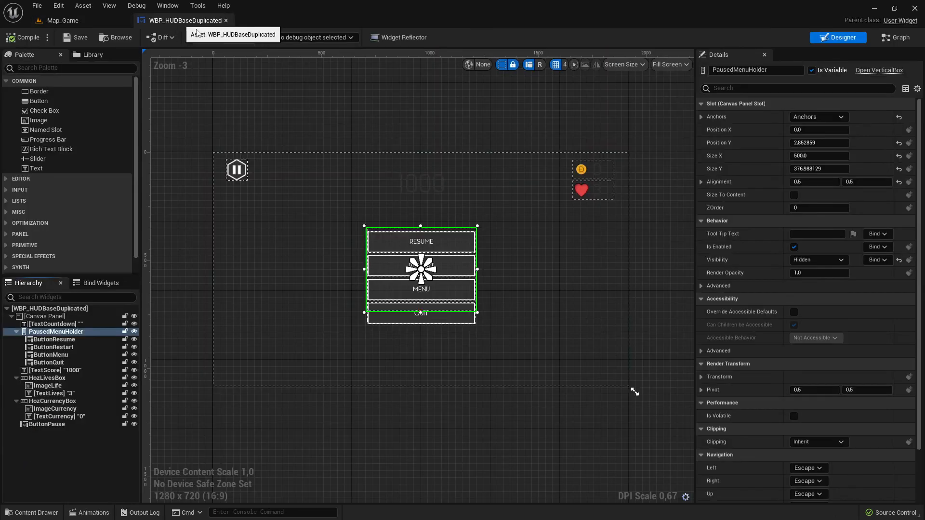
{"action": "left_click", "coordinate": [55, 319]}
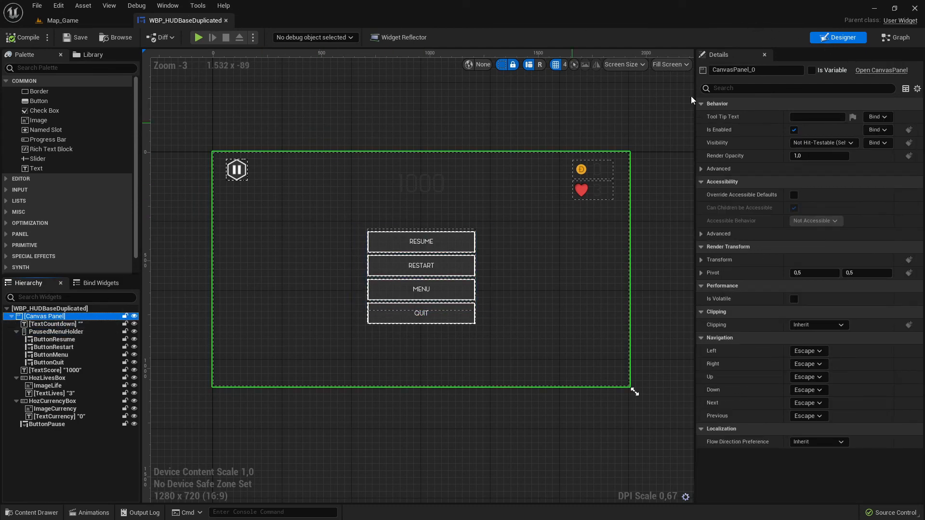
{"action": "left_click", "coordinate": [896, 38]}
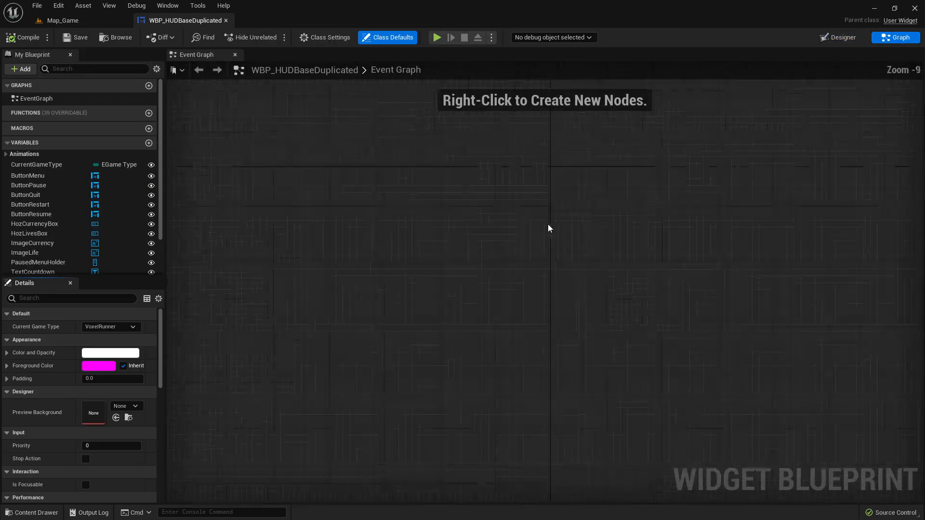
{"action": "left_click", "coordinate": [841, 37]}
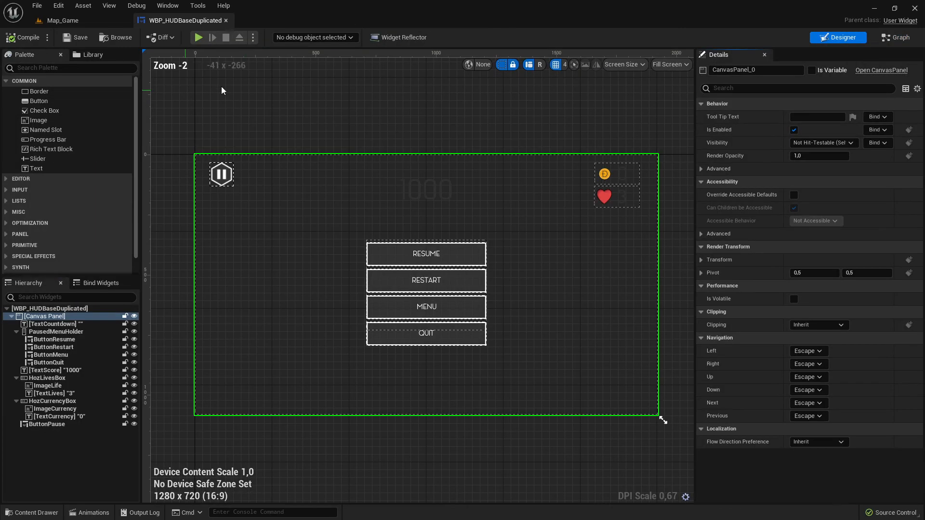
Step: Look over the CommonAssets folder tree from Map_Game and select ButtonPause in WBP_HUDBaseDuplicated
{"action": "left_click", "coordinate": [89, 21]}
{"action": "left_click", "coordinate": [32, 513]}
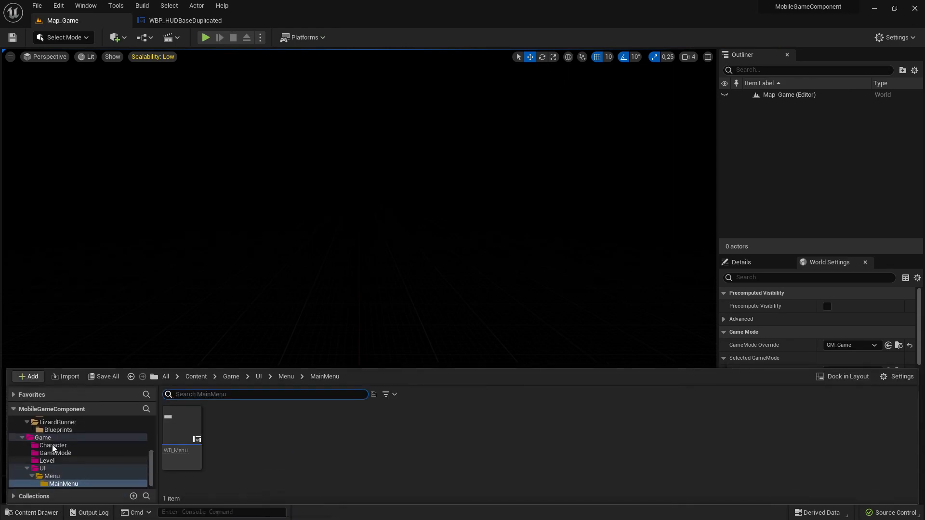
{"action": "scroll", "coordinate": [57, 429], "scroll_direction": "up", "scroll_amount": 2}
{"action": "scroll", "coordinate": [57, 429], "scroll_direction": "up", "scroll_amount": 3}
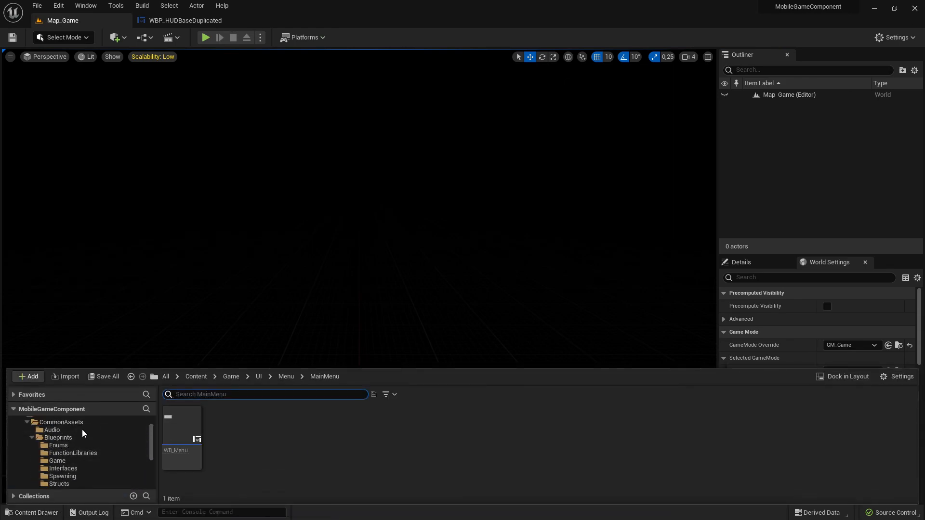
{"action": "left_click", "coordinate": [186, 20]}
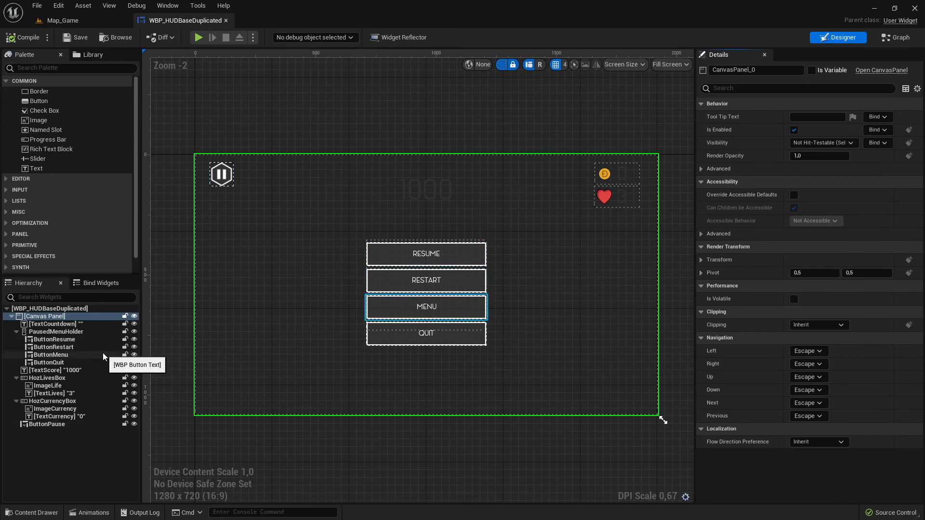
{"action": "left_click", "coordinate": [49, 425]}
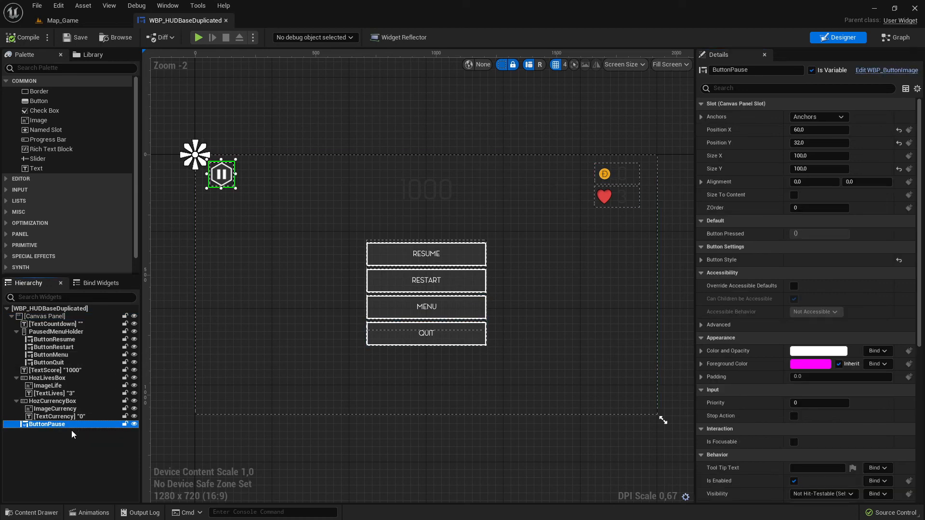
Step: Return to Map_Game and view the assets in the Game and Spawning folders of CommonAssets/Blueprints
{"action": "left_click", "coordinate": [63, 21]}
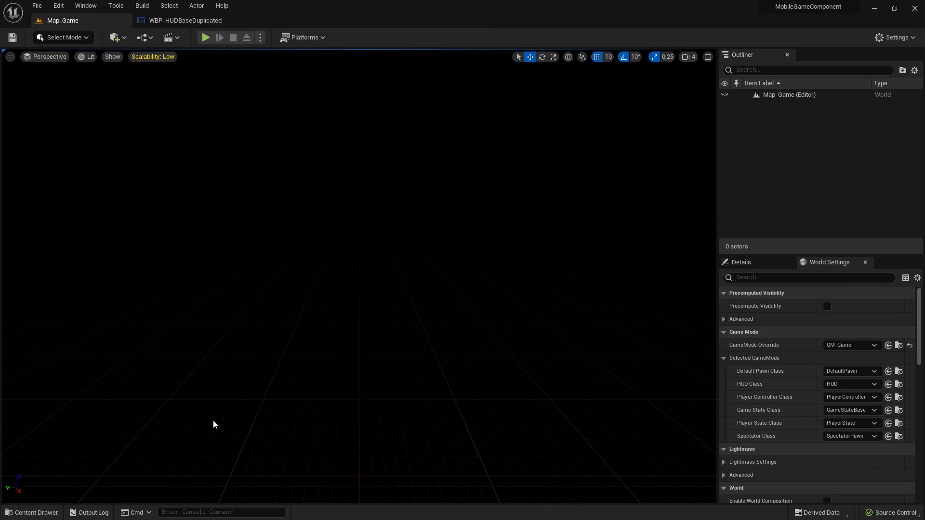
{"action": "left_click", "coordinate": [41, 513]}
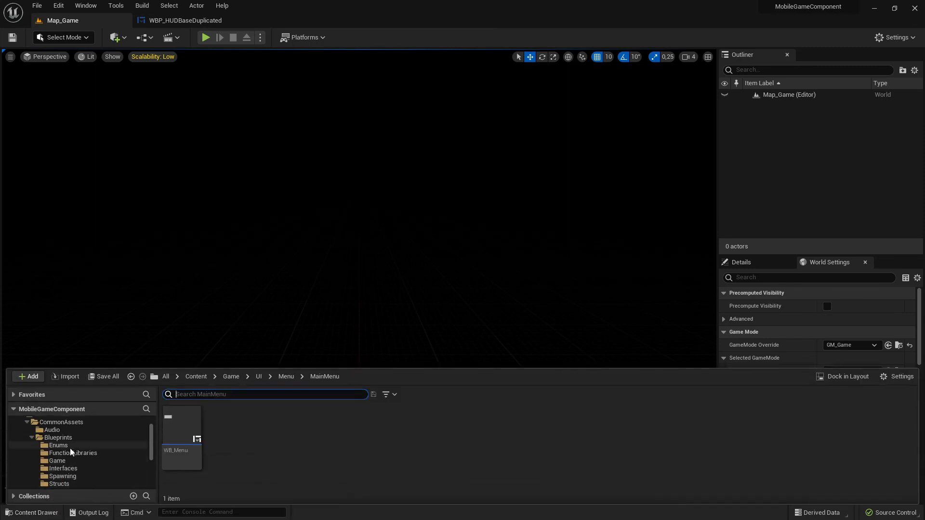
{"action": "left_click", "coordinate": [62, 439]}
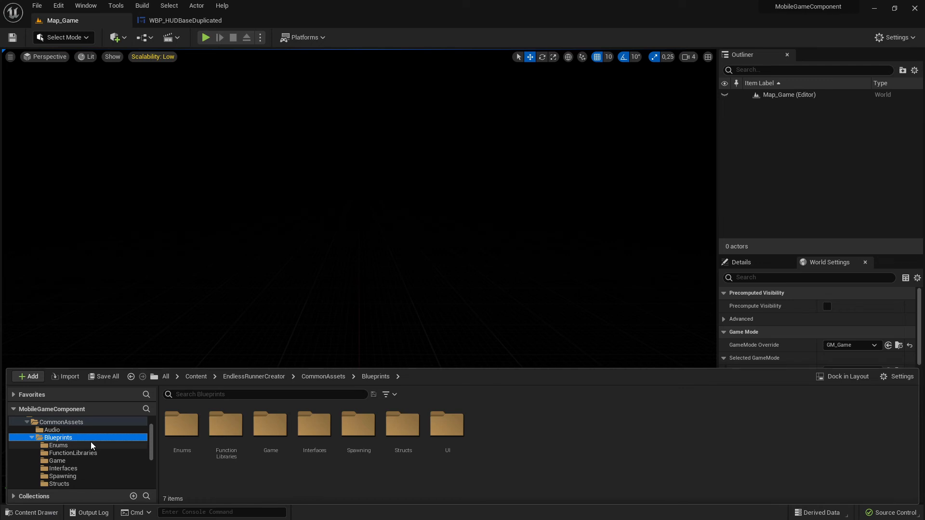
{"action": "left_click", "coordinate": [92, 461]}
{"action": "scroll", "coordinate": [94, 468], "scroll_direction": "down", "scroll_amount": 3}
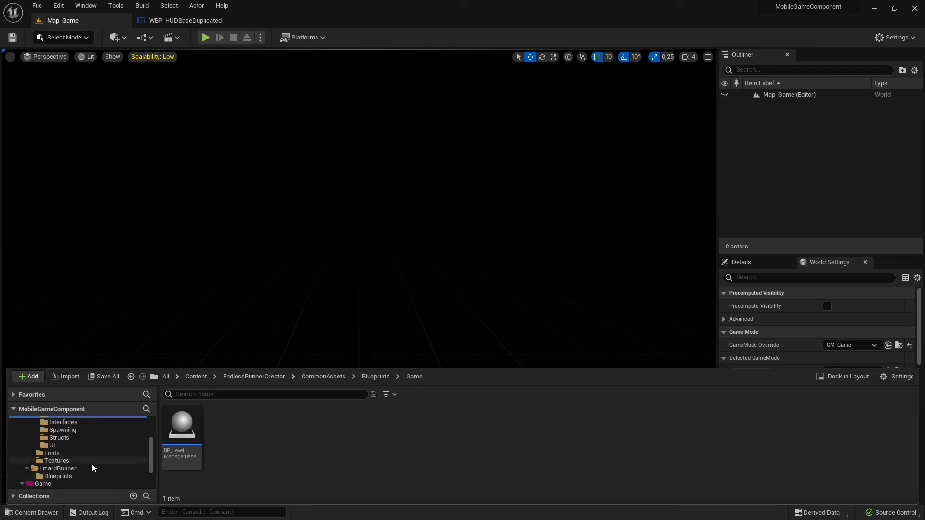
{"action": "scroll", "coordinate": [93, 469], "scroll_direction": "up", "scroll_amount": 2}
{"action": "left_click", "coordinate": [107, 461]}
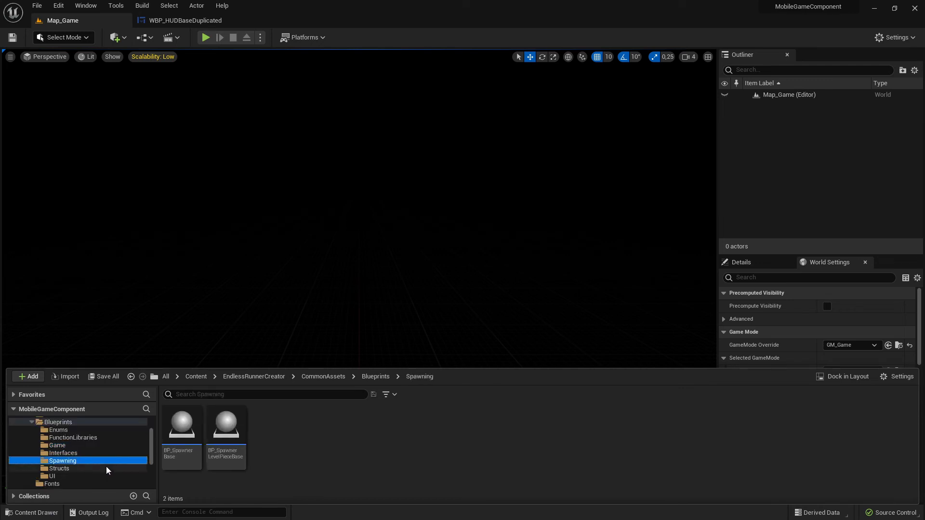
Step: Inspect the SColours structure from the Blueprints/Structs folder and close its editor
{"action": "left_click", "coordinate": [81, 470]}
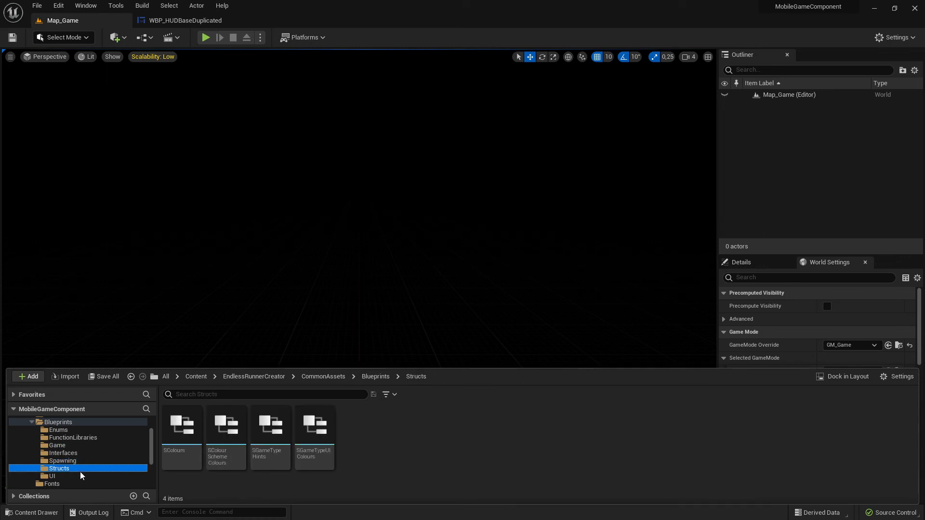
{"action": "double_click", "coordinate": [189, 431]}
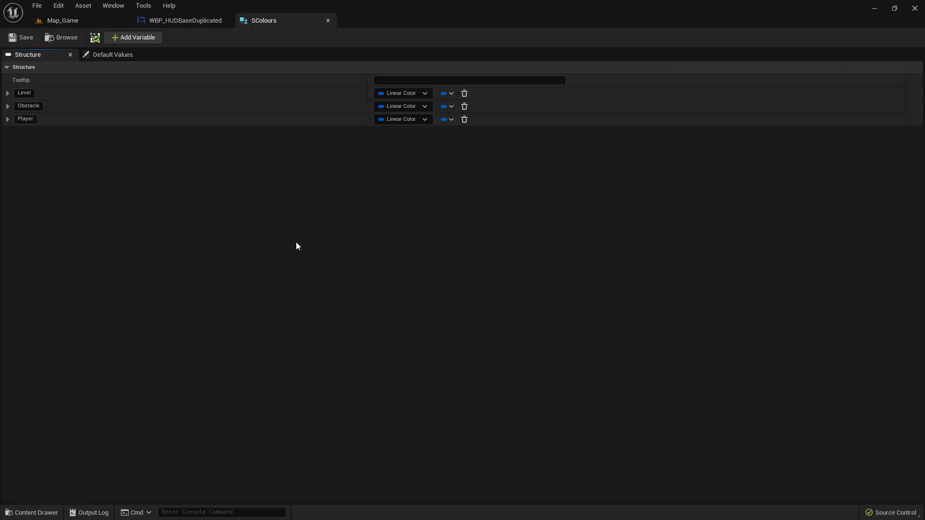
{"action": "left_click", "coordinate": [328, 20]}
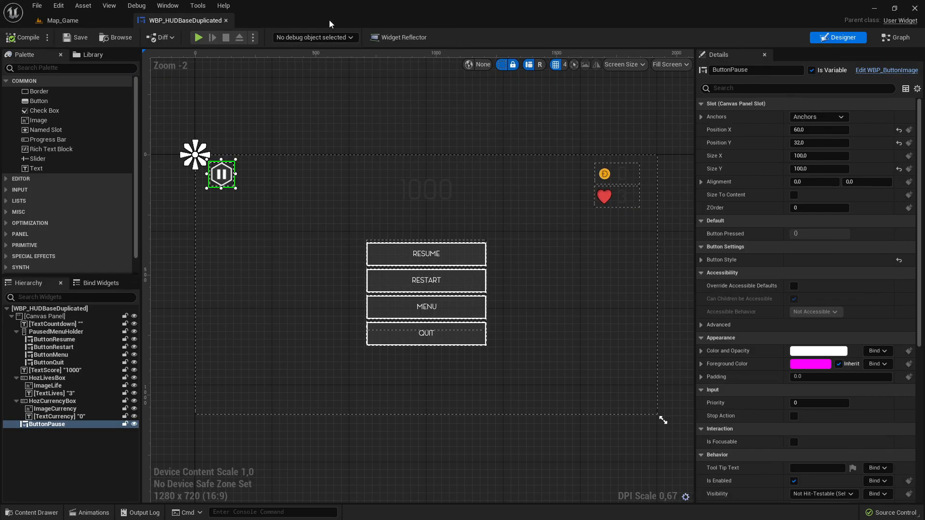
Step: From Map_Game, check the CommonAssets, Audio, Blueprints and FunctionLibraries folders and return to the EndlessRunnerCreator folder
{"action": "left_click", "coordinate": [67, 21]}
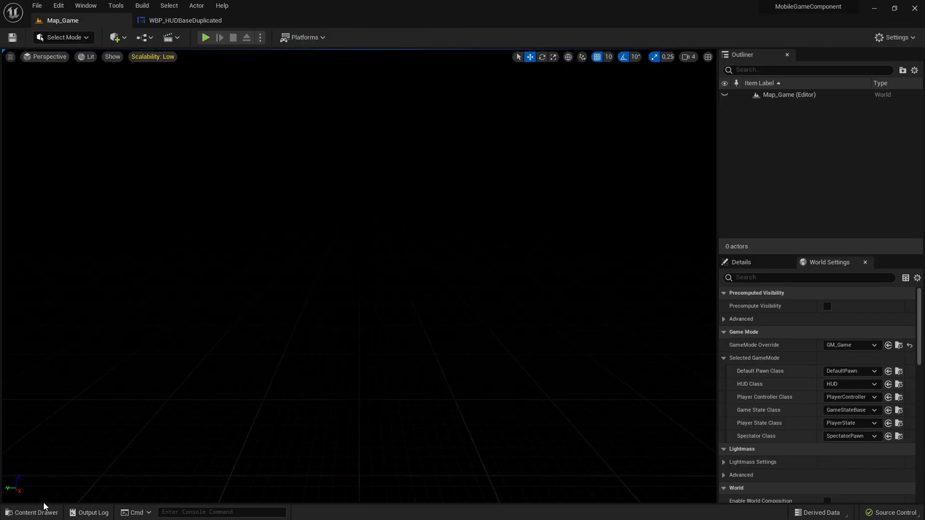
{"action": "left_click", "coordinate": [36, 512]}
{"action": "scroll", "coordinate": [91, 450], "scroll_direction": "up", "scroll_amount": 3}
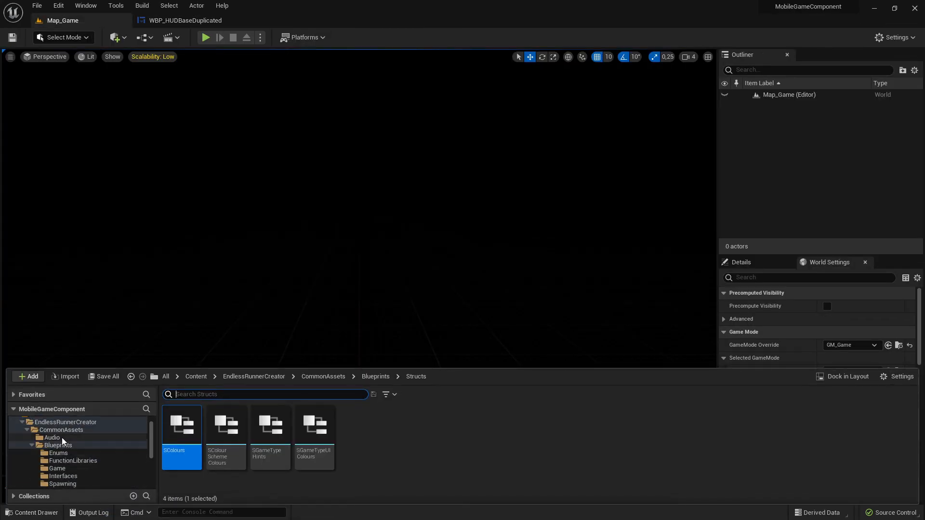
{"action": "left_click", "coordinate": [60, 429]}
{"action": "left_click", "coordinate": [57, 438]}
{"action": "left_click", "coordinate": [59, 445]}
{"action": "left_click", "coordinate": [72, 460]}
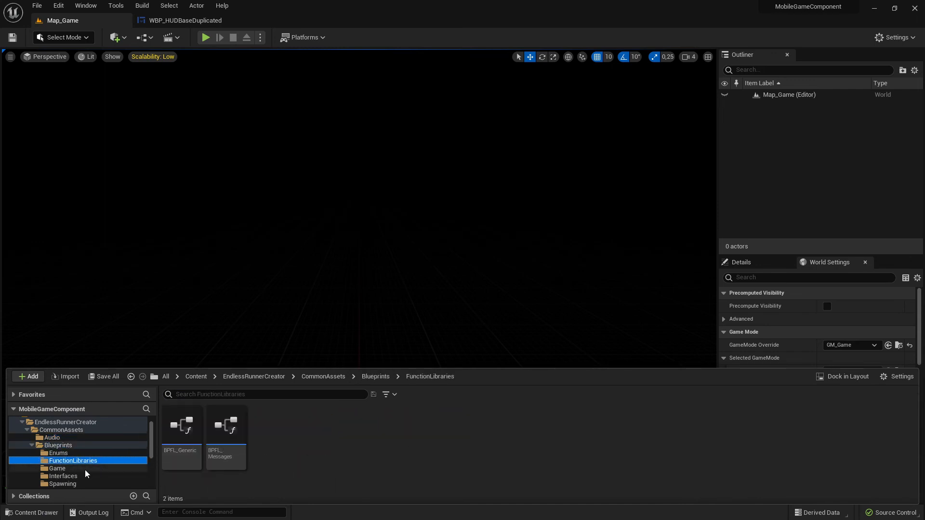
{"action": "left_click", "coordinate": [53, 438]}
{"action": "left_click", "coordinate": [59, 424]}
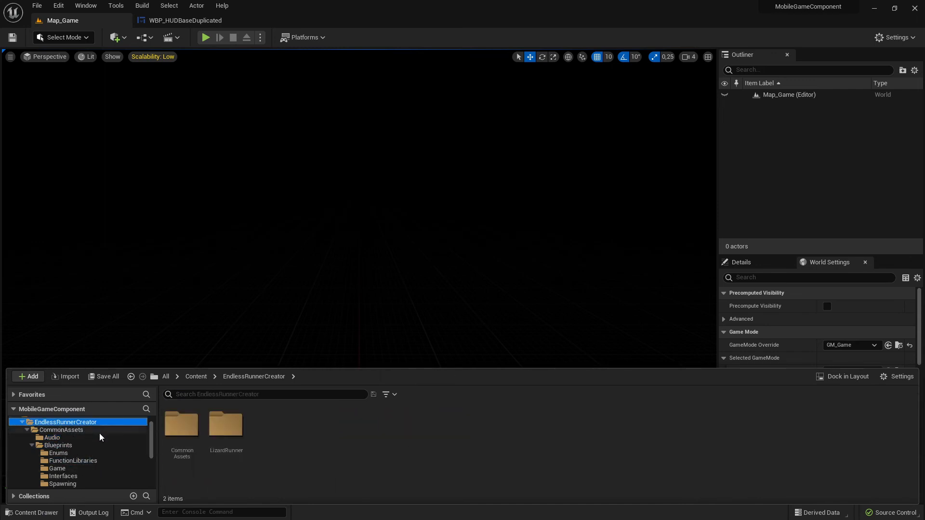
Step: View LizardRunner's Blueprints folder and the project's Game and Character folders, and browse to the Menu folder in Game/UI
{"action": "scroll", "coordinate": [109, 462], "scroll_direction": "down", "scroll_amount": 4}
{"action": "left_click", "coordinate": [59, 469]}
{"action": "left_click", "coordinate": [54, 476]}
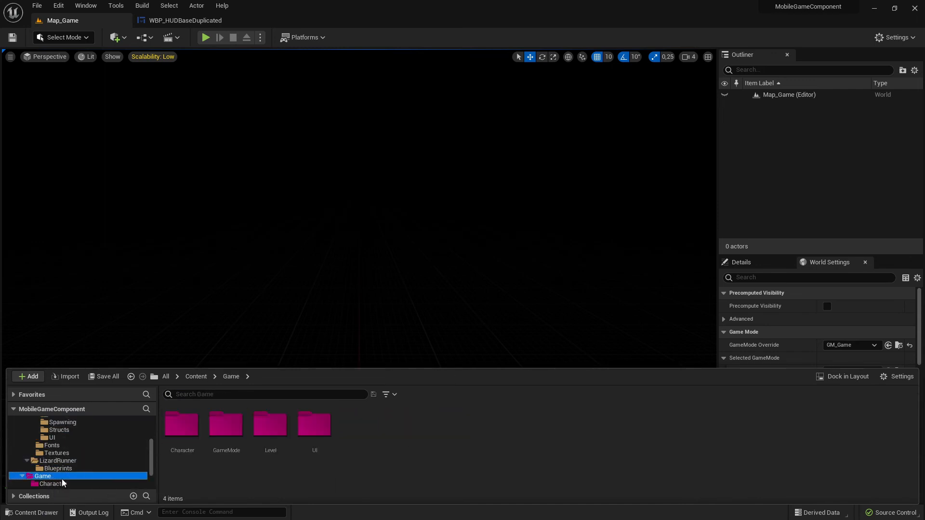
{"action": "left_click", "coordinate": [62, 484]}
{"action": "left_click", "coordinate": [68, 477]}
{"action": "double_click", "coordinate": [297, 422]}
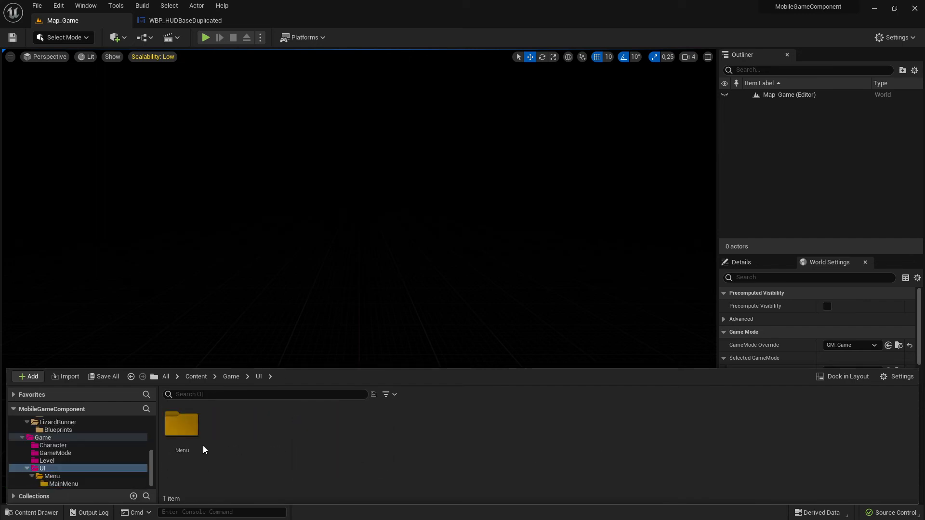
{"action": "left_click", "coordinate": [190, 436]}
Step: Recheck the Event Graph of WBP_HUDBaseDuplicated and go back to its designer layout
{"action": "left_click", "coordinate": [186, 20]}
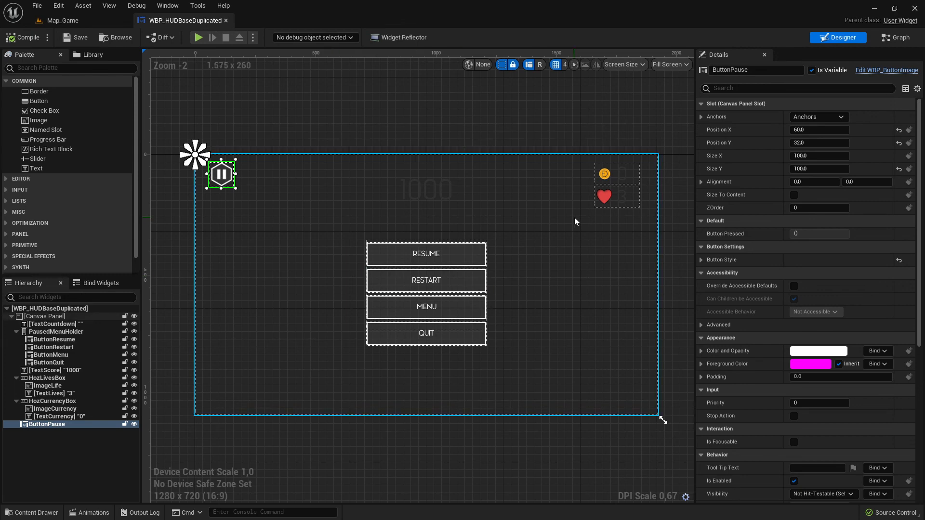
{"action": "left_click", "coordinate": [896, 38]}
{"action": "left_click", "coordinate": [838, 39]}
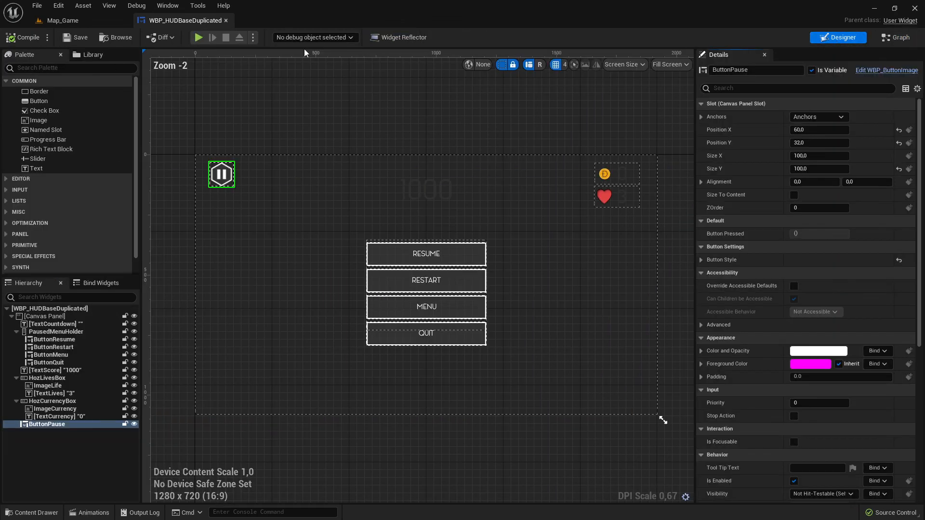
Step: Return to Map_Game and open the Audio folder inside CommonAssets
{"action": "left_click", "coordinate": [63, 20]}
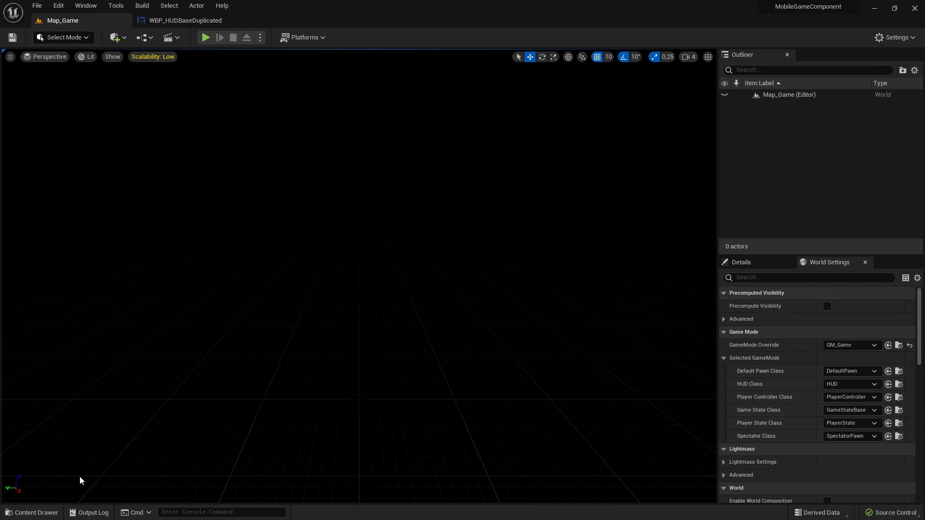
{"action": "left_click", "coordinate": [19, 513]}
{"action": "left_click", "coordinate": [54, 428]}
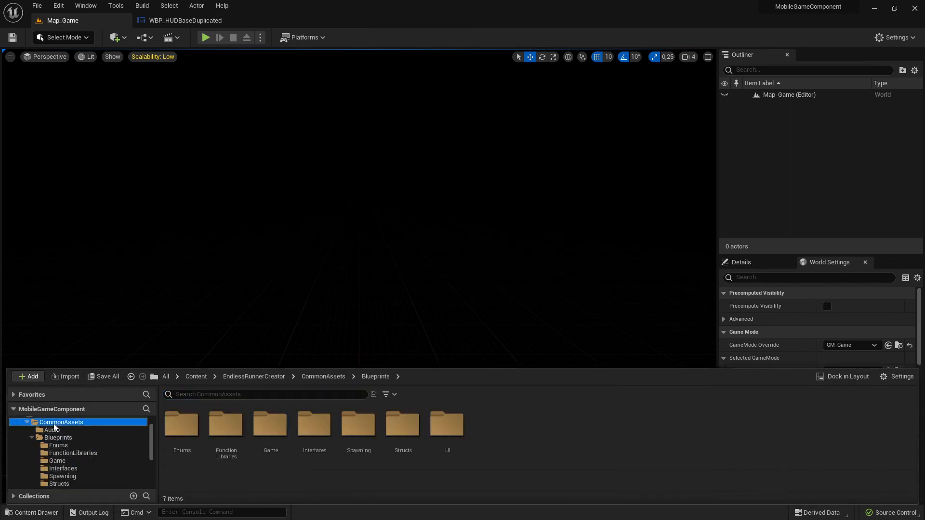
{"action": "left_click", "coordinate": [53, 430]}
{"action": "left_click", "coordinate": [24, 424]}
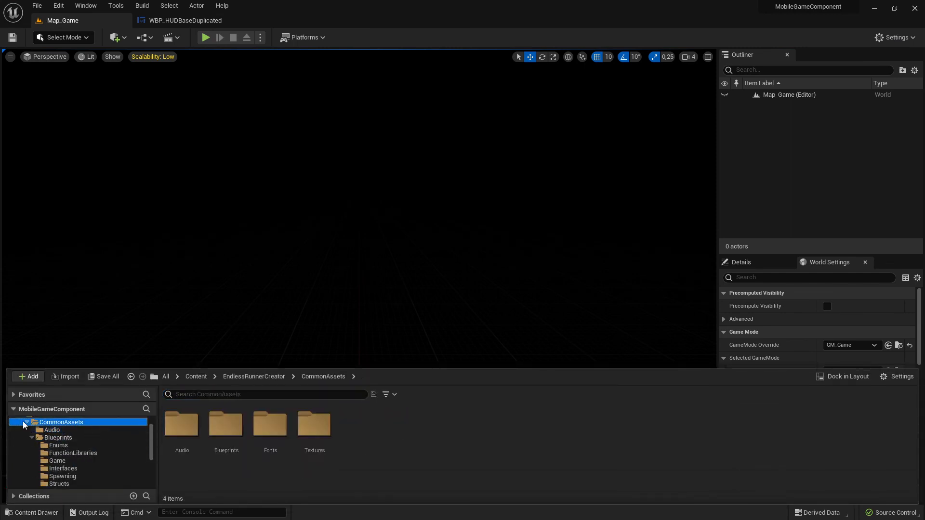
{"action": "left_click", "coordinate": [41, 433]}
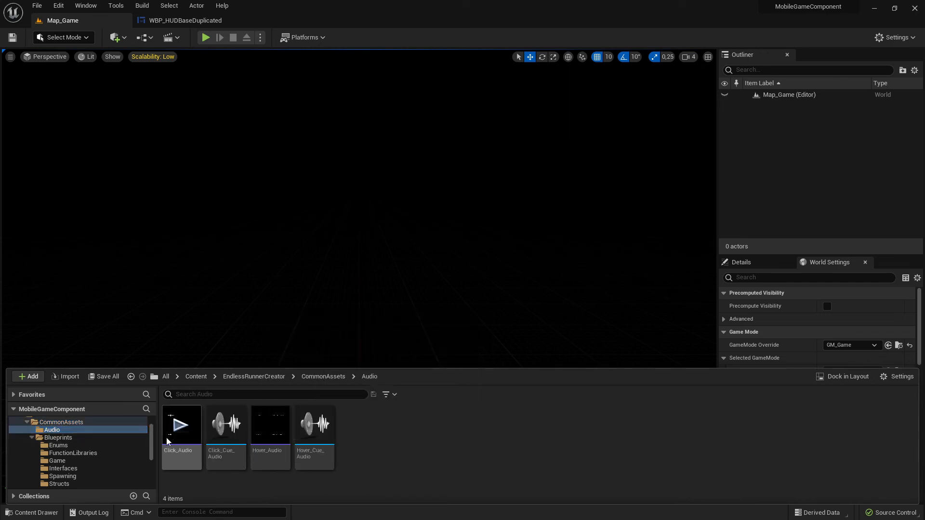
Step: Force-delete Click_Audio, Click_Cue_Audio, Hover_Audio and Hover_Cue_Audio from the Audio folder and dismiss the in-use messages
{"action": "left_click", "coordinate": [192, 437]}
{"action": "left_click", "coordinate": [314, 431], "text": "shift"}
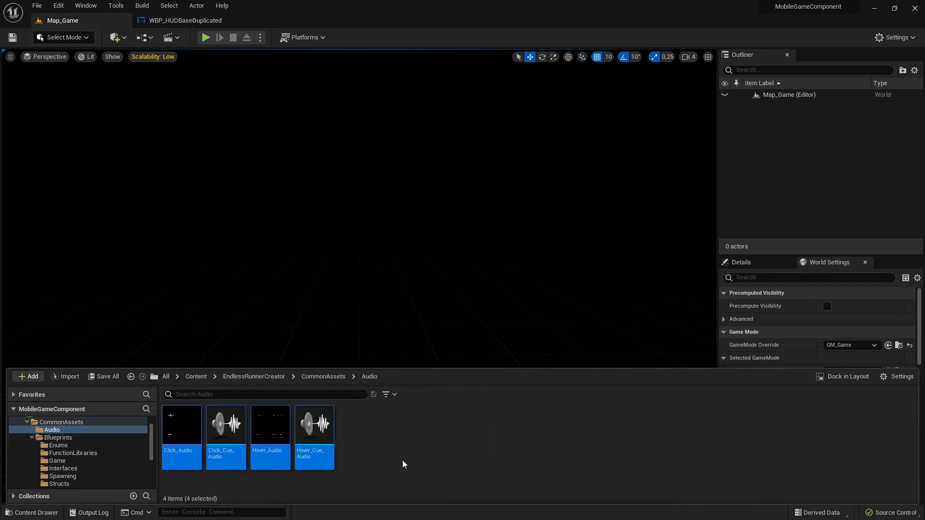
{"action": "key", "text": "Delete"}
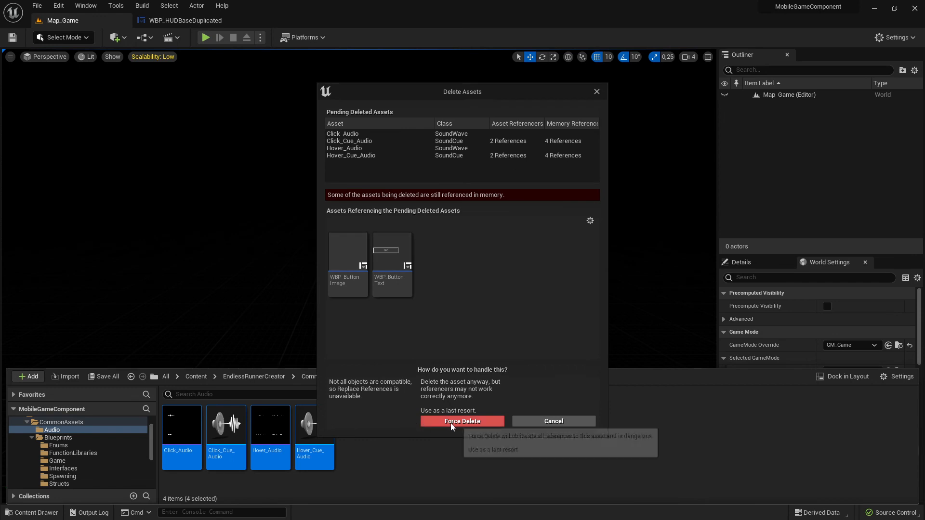
{"action": "left_click", "coordinate": [452, 428]}
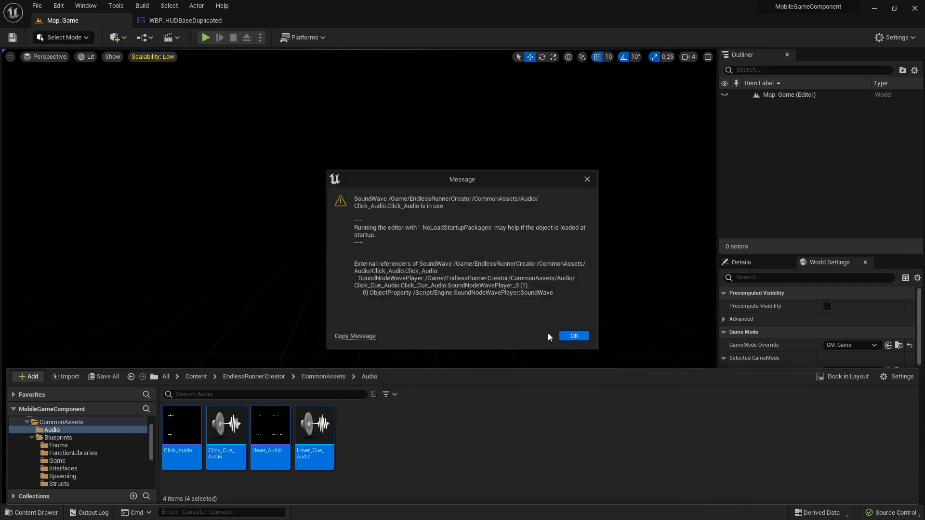
{"action": "left_click", "coordinate": [572, 336]}
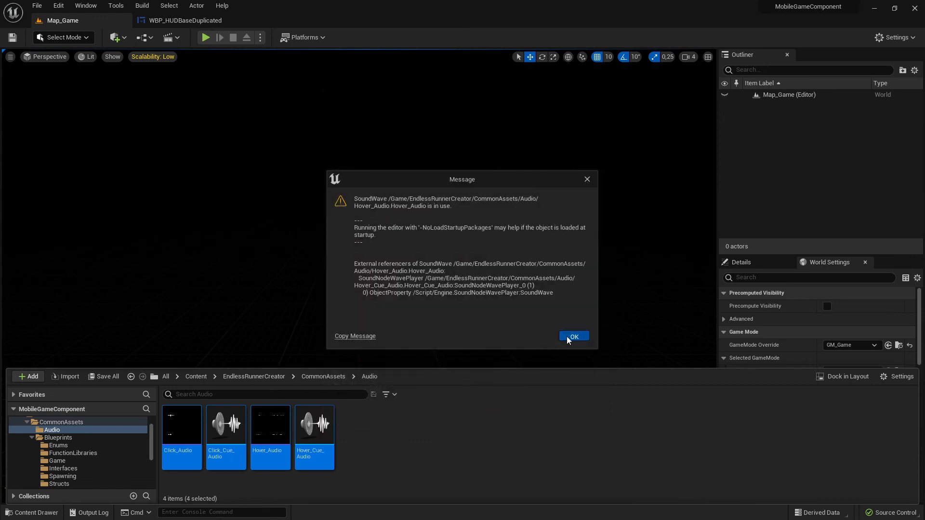
{"action": "left_click", "coordinate": [568, 339]}
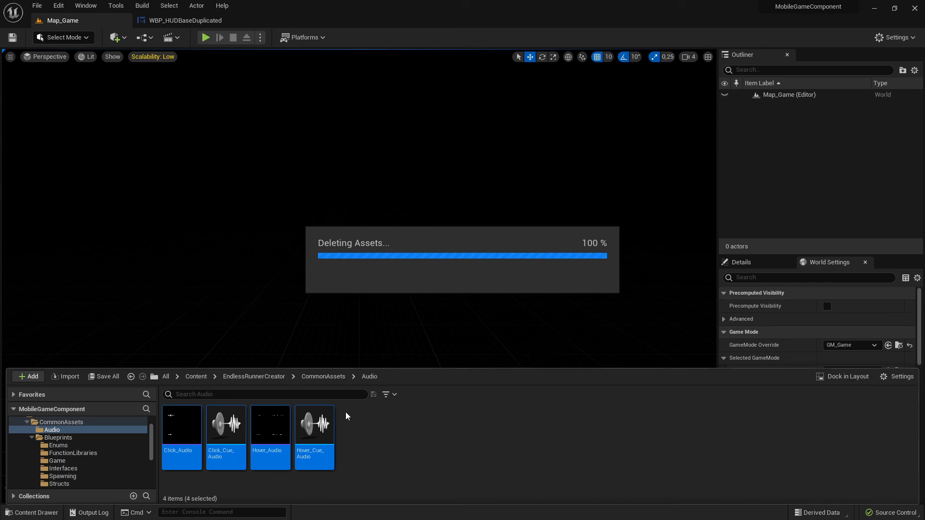
Step: Delete the leftover Click_Audio and Hover_Audio sound waves from the Audio folder in CommonAssets
{"action": "left_click", "coordinate": [31, 512]}
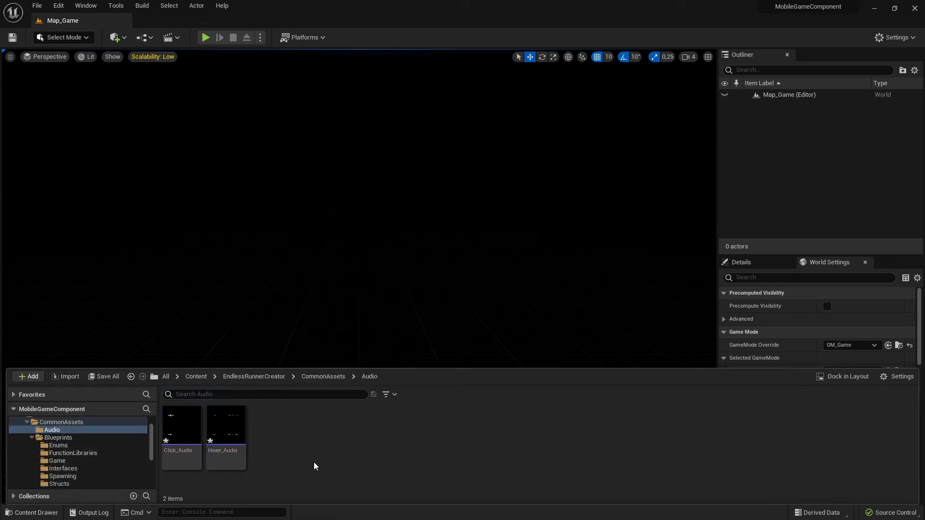
{"action": "scroll", "coordinate": [117, 475], "scroll_direction": "down", "scroll_amount": 1}
{"action": "left_click", "coordinate": [182, 432]}
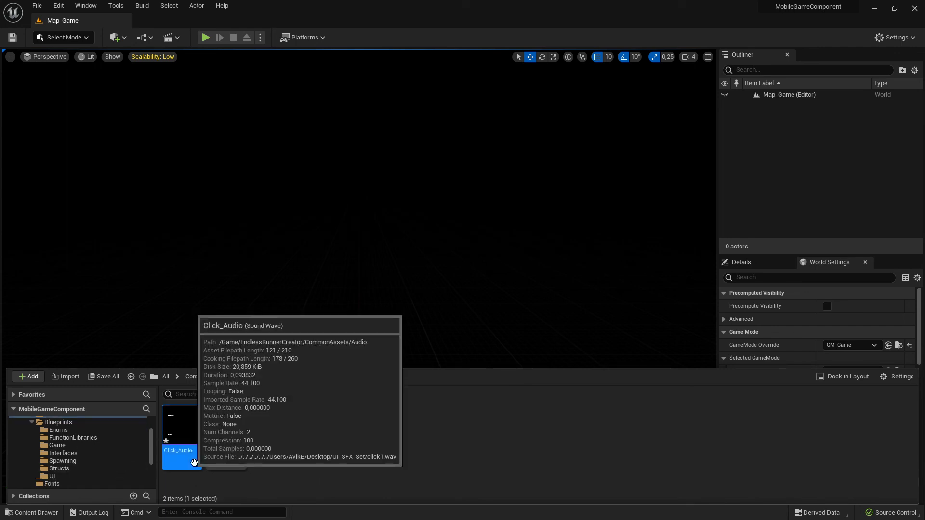
{"action": "key", "text": "Delete"}
{"action": "left_click", "coordinate": [408, 421]}
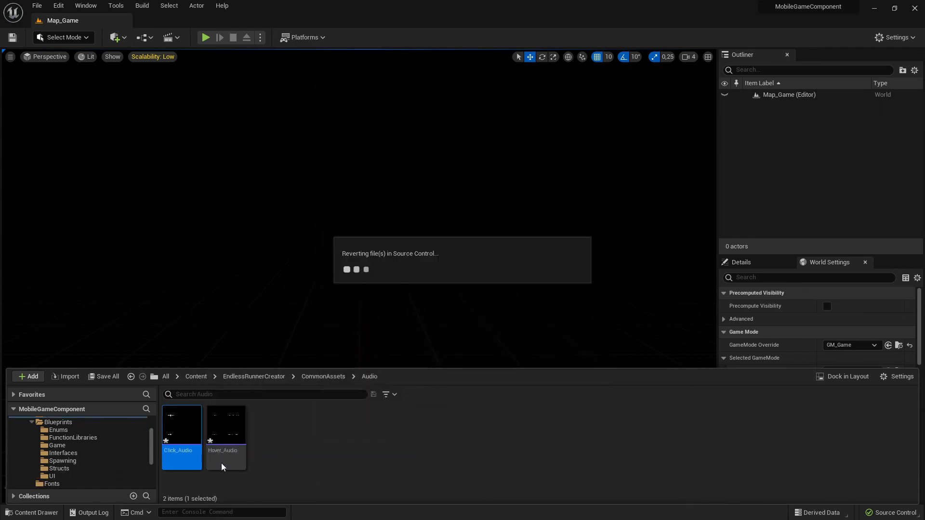
{"action": "left_click", "coordinate": [194, 460]}
{"action": "key", "text": "Delete"}
{"action": "left_click", "coordinate": [355, 421]}
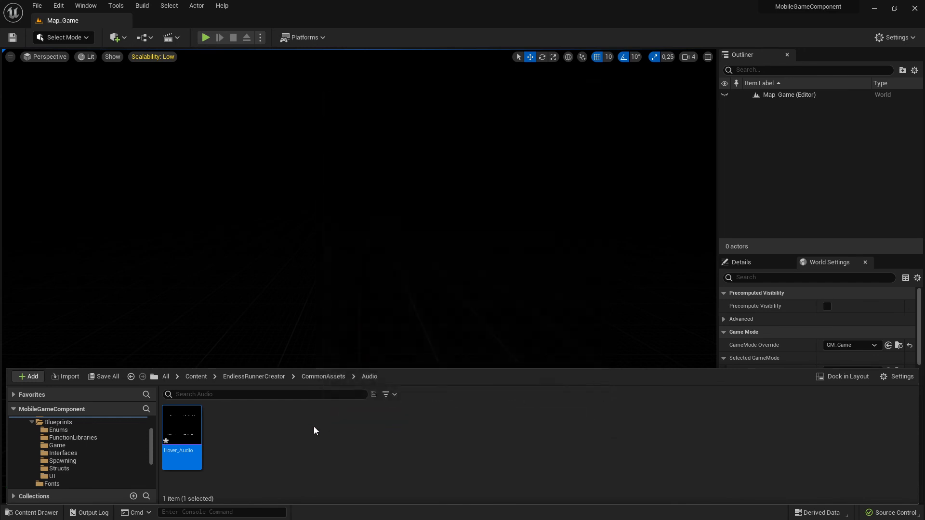
Step: Try to delete the empty Audio folder from CommonAssets, repeating the deletion once
{"action": "scroll", "coordinate": [96, 457], "scroll_direction": "up", "scroll_amount": 2}
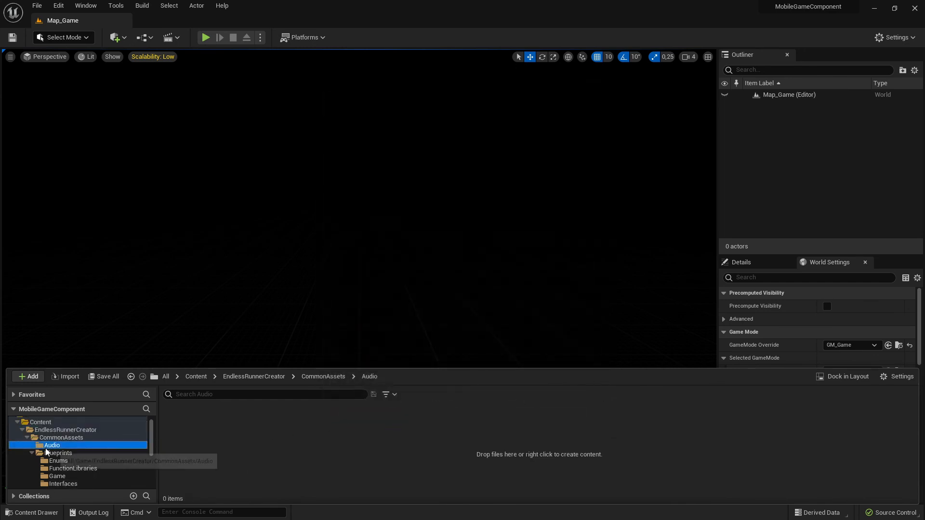
{"action": "key", "text": "Delete"}
{"action": "left_click", "coordinate": [162, 474]}
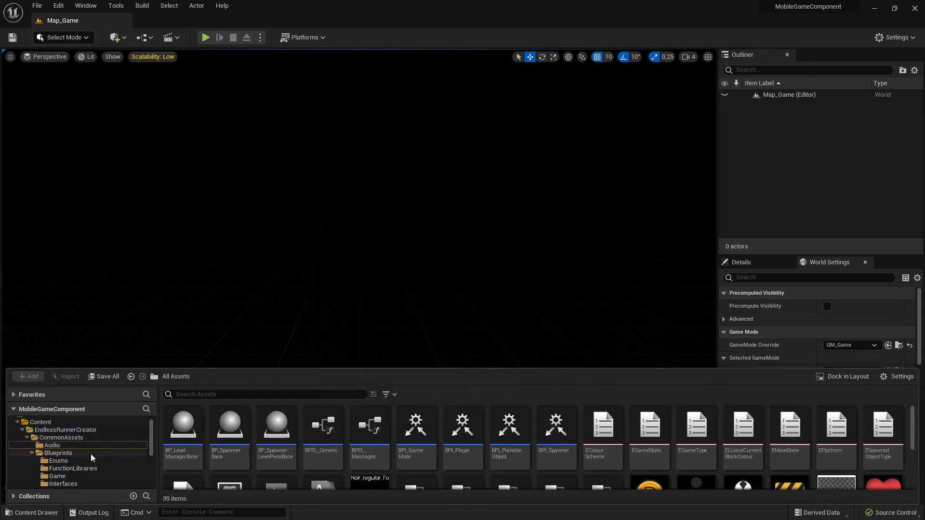
{"action": "left_click", "coordinate": [67, 445]}
{"action": "left_click", "coordinate": [63, 438]}
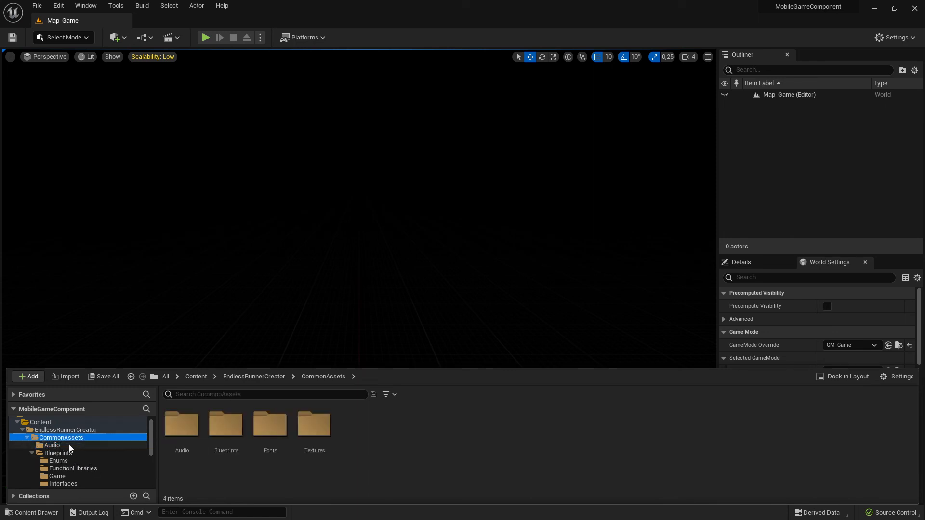
{"action": "left_click", "coordinate": [72, 446]}
{"action": "key", "text": "Delete"}
{"action": "left_click", "coordinate": [102, 469]}
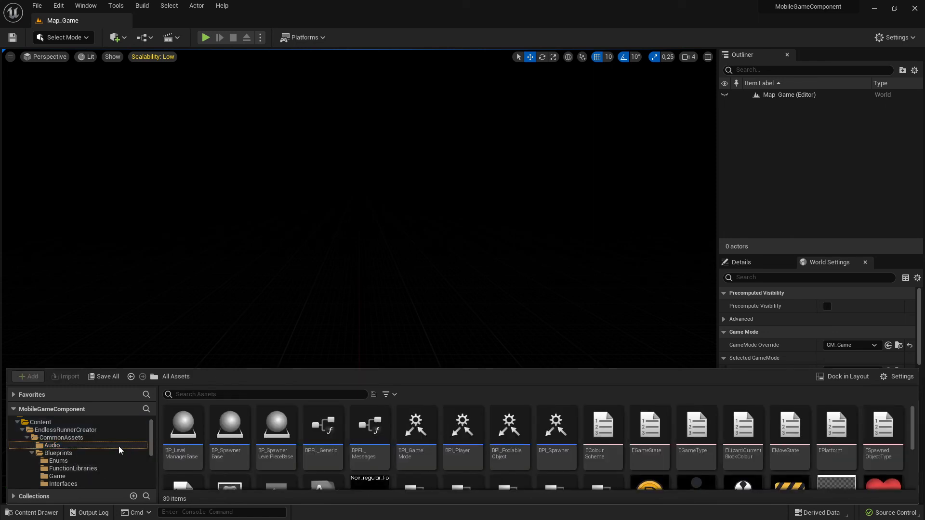
Step: Browse the Enums, Blueprints, Fonts and Textures folders inside CommonAssets, collapsing the Blueprints subfolders
{"action": "left_click", "coordinate": [59, 460]}
{"action": "scroll", "coordinate": [129, 450], "scroll_direction": "down", "scroll_amount": 3}
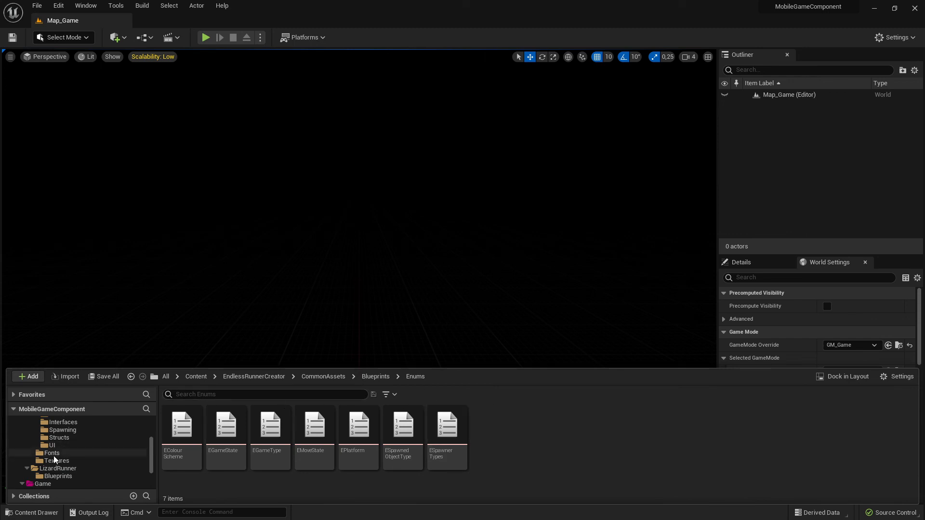
{"action": "scroll", "coordinate": [53, 460], "scroll_direction": "up", "scroll_amount": 3}
{"action": "left_click", "coordinate": [33, 461]}
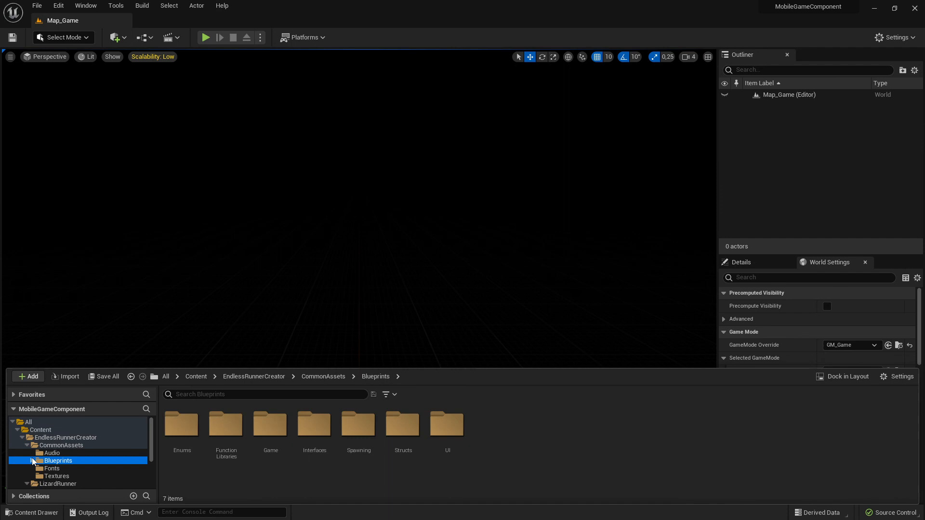
{"action": "left_click", "coordinate": [79, 469]}
{"action": "left_click", "coordinate": [65, 476]}
{"action": "scroll", "coordinate": [69, 476], "scroll_direction": "down", "scroll_amount": 2}
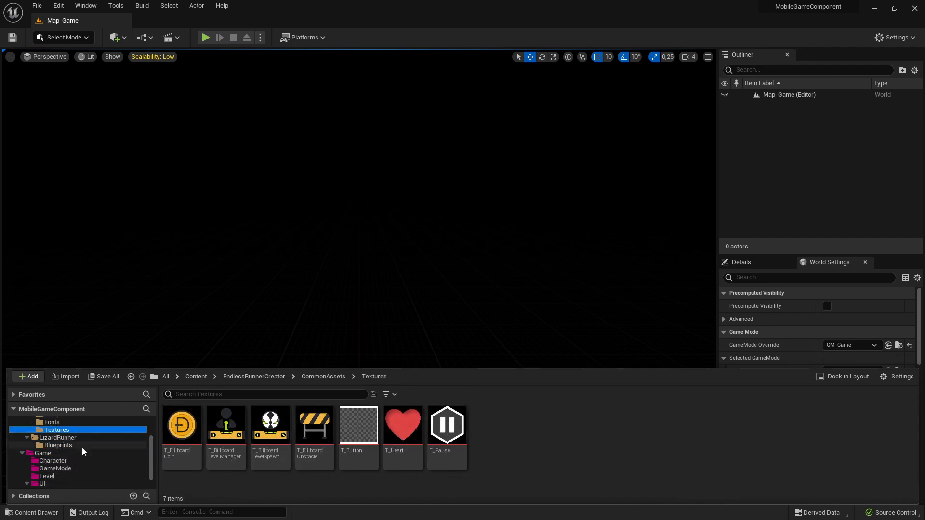
Step: View the Menu, MainMenu and UI folders under the project's Game folder
{"action": "scroll", "coordinate": [83, 451], "scroll_direction": "down", "scroll_amount": 2}
{"action": "left_click", "coordinate": [50, 476]}
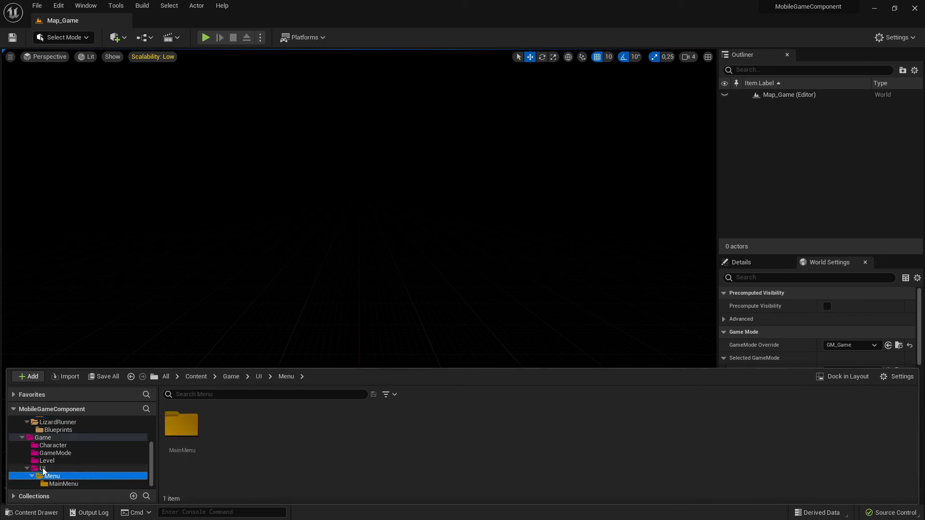
{"action": "left_click", "coordinate": [63, 484]}
{"action": "left_click", "coordinate": [51, 476]}
{"action": "left_click", "coordinate": [50, 470]}
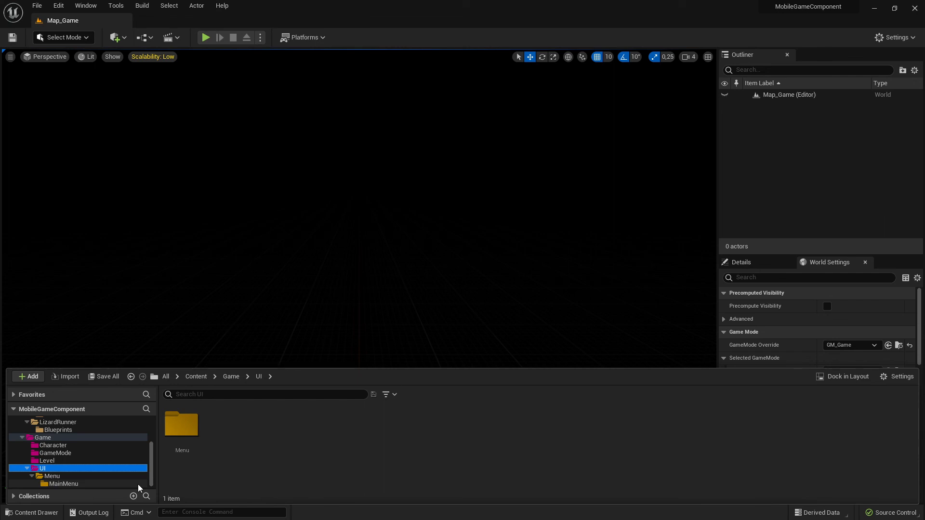
Step: Check the migrated contents of the Textures, Fonts and LizardRunner folders, including LizardRunner's Blueprints
{"action": "scroll", "coordinate": [48, 455], "scroll_direction": "up", "scroll_amount": 4}
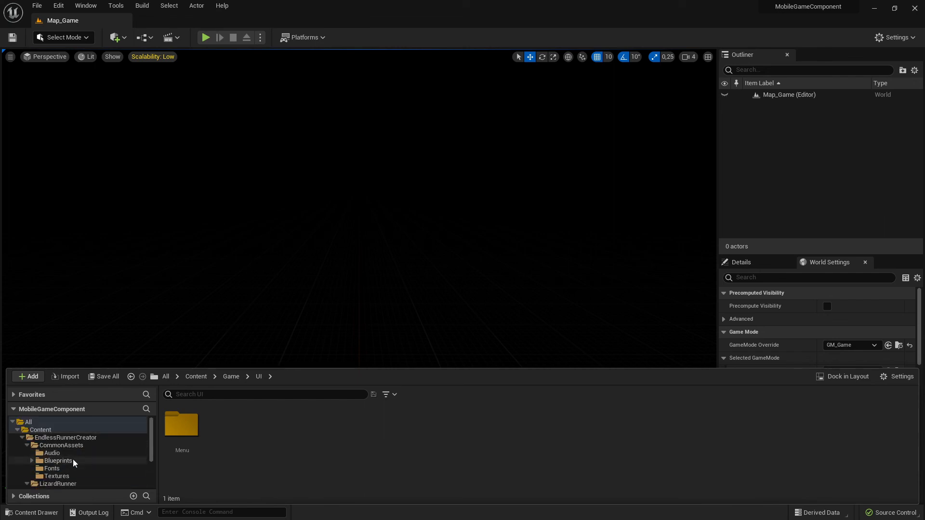
{"action": "scroll", "coordinate": [104, 457], "scroll_direction": "down", "scroll_amount": 3}
{"action": "left_click", "coordinate": [69, 423]}
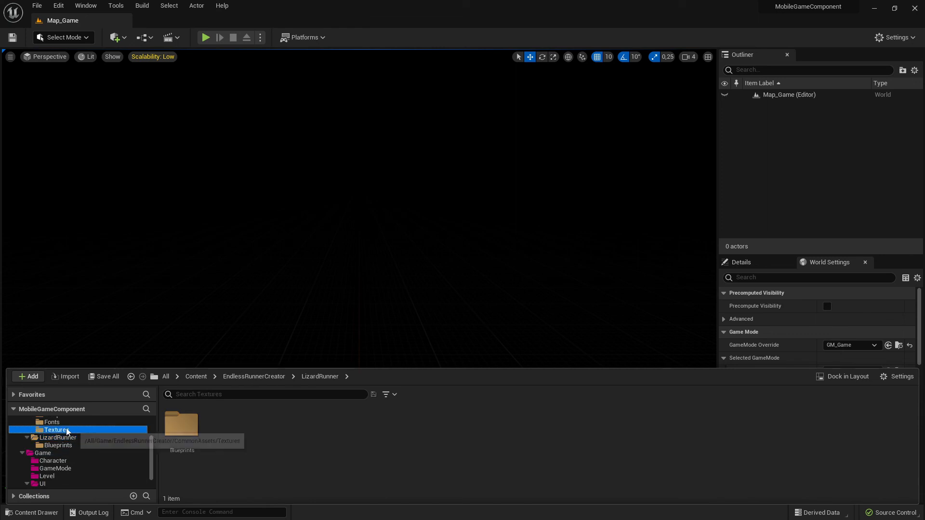
{"action": "scroll", "coordinate": [72, 459], "scroll_direction": "up", "scroll_amount": 2}
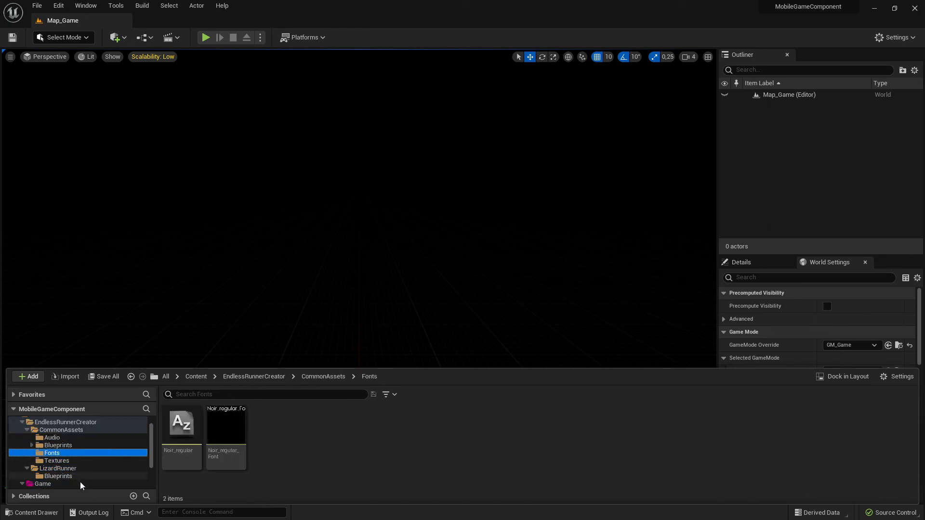
{"action": "left_click", "coordinate": [62, 477]}
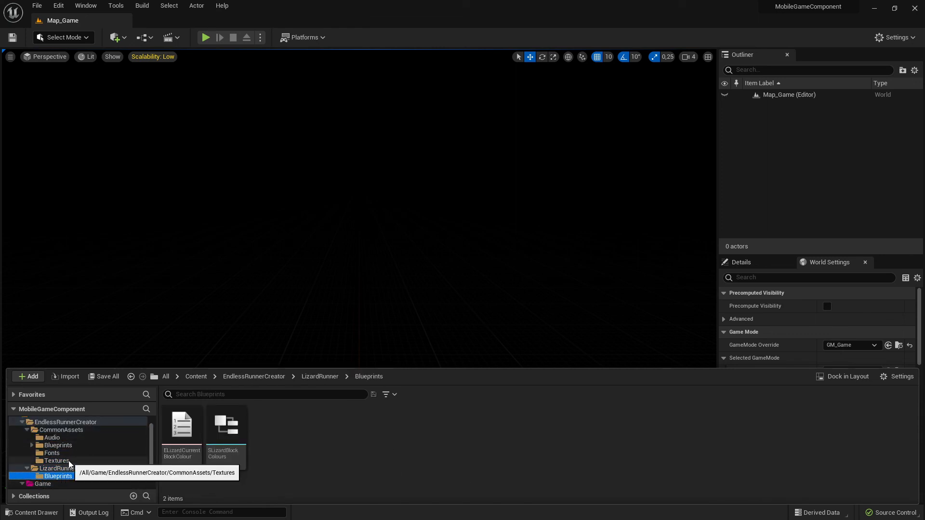
{"action": "left_click", "coordinate": [61, 469]}
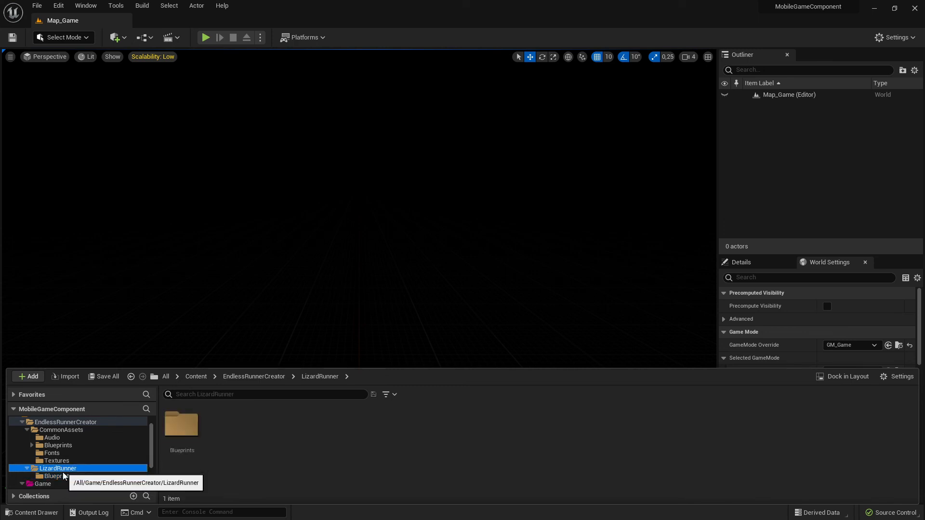
{"action": "left_click", "coordinate": [63, 477]}
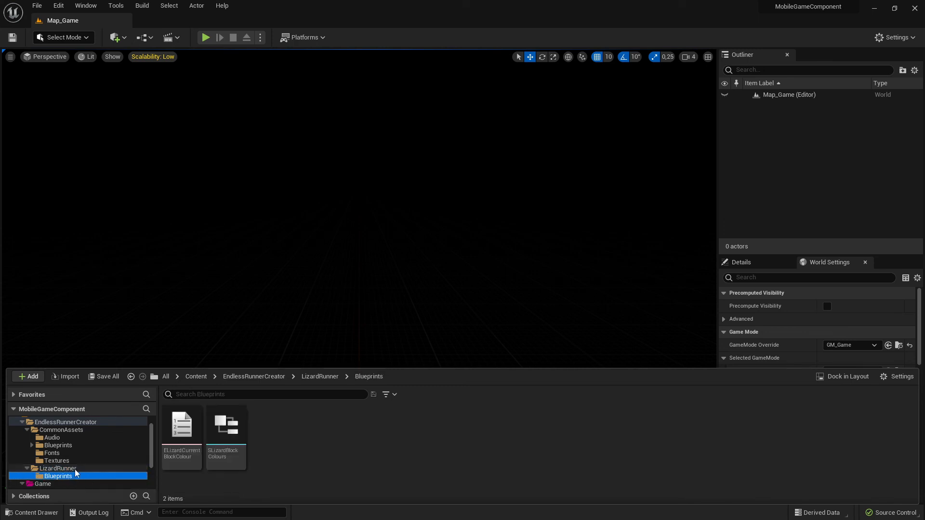
Step: Open WBP_HUDBaseDuplicated from the UI folder of CommonAssets/Blueprints, check its Event Graph and return to the designer
{"action": "left_click", "coordinate": [53, 438]}
{"action": "left_click", "coordinate": [61, 429]}
{"action": "left_click", "coordinate": [59, 446]}
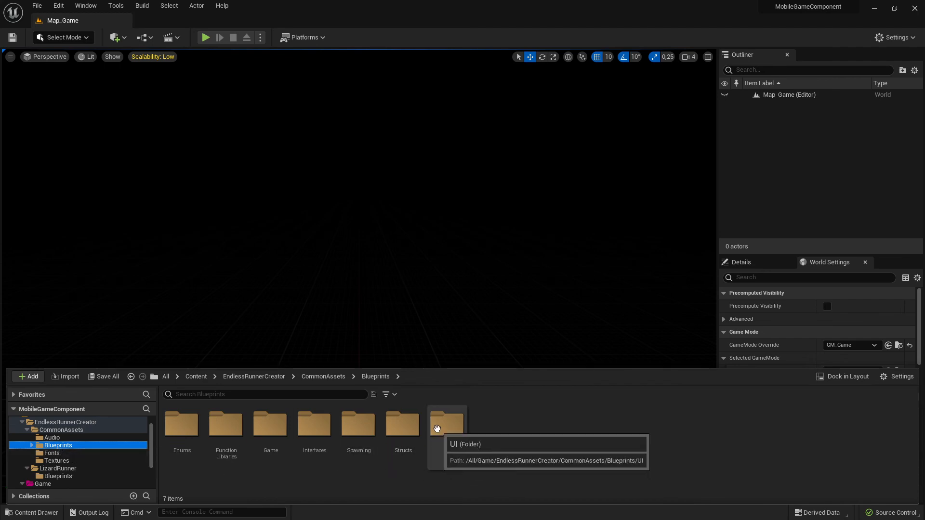
{"action": "double_click", "coordinate": [437, 428]}
{"action": "left_click", "coordinate": [357, 441]}
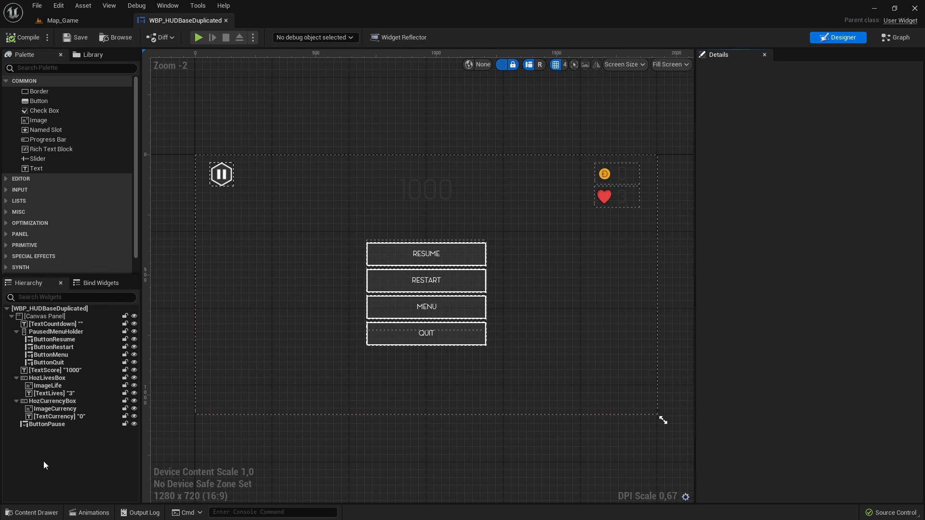
{"action": "left_click", "coordinate": [897, 37]}
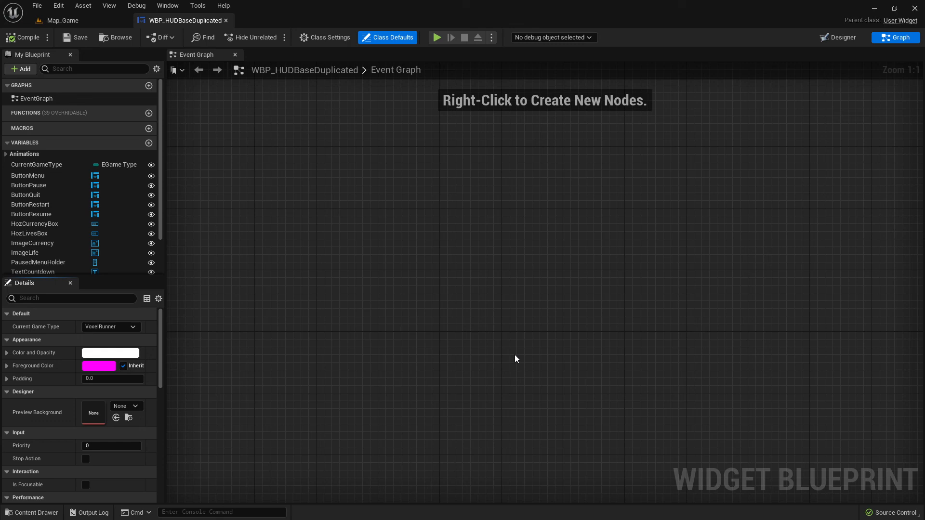
{"action": "left_click", "coordinate": [830, 42]}
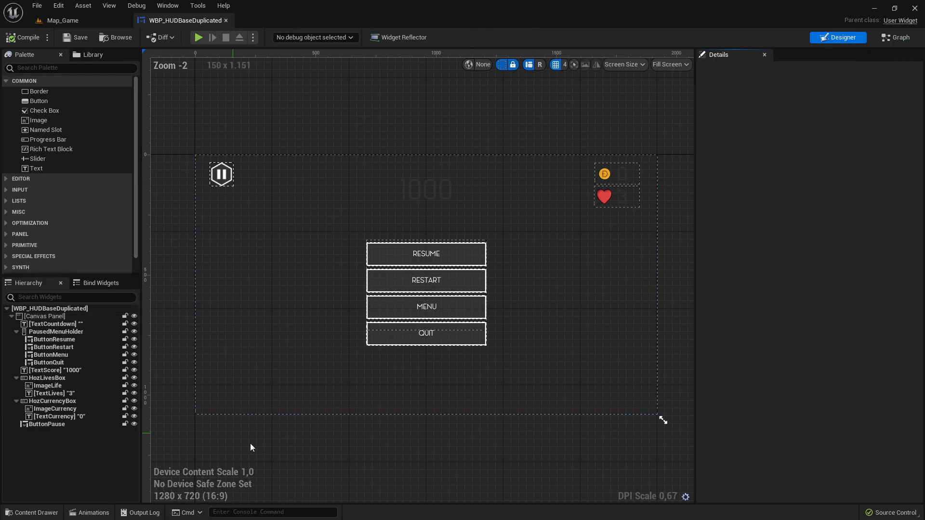
Step: Move the heart image ImageLife after the lives text in HozLivesBox, select ImageCurrency and compile the widget
{"action": "left_click", "coordinate": [223, 184]}
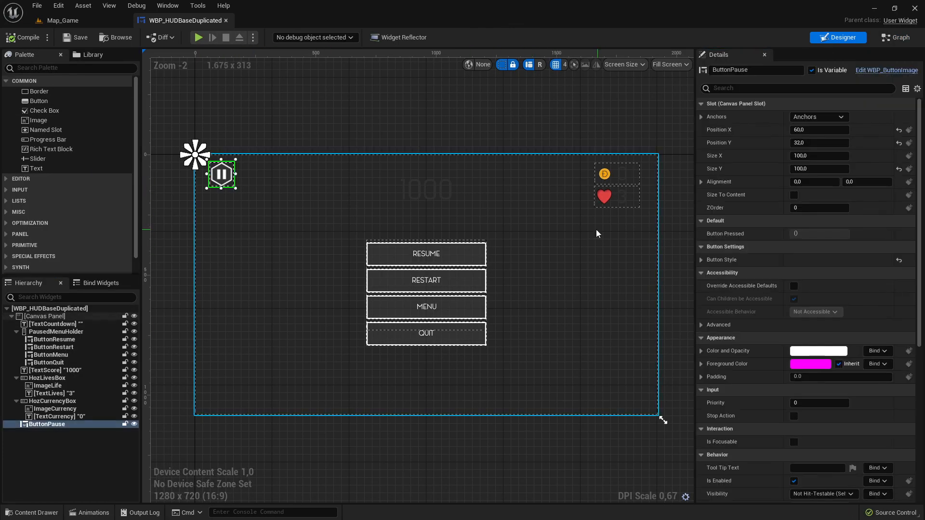
{"action": "left_click", "coordinate": [605, 198]}
{"action": "left_click", "coordinate": [620, 199]}
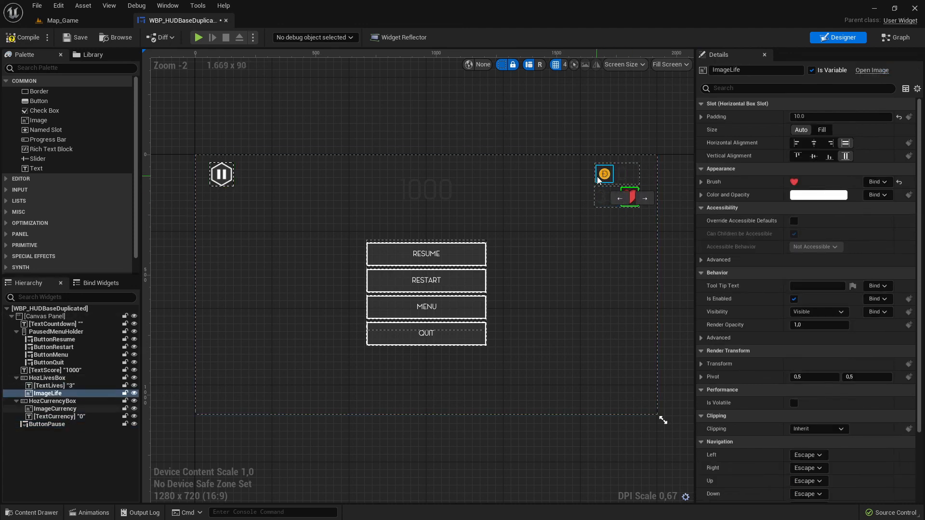
{"action": "left_click", "coordinate": [605, 174]}
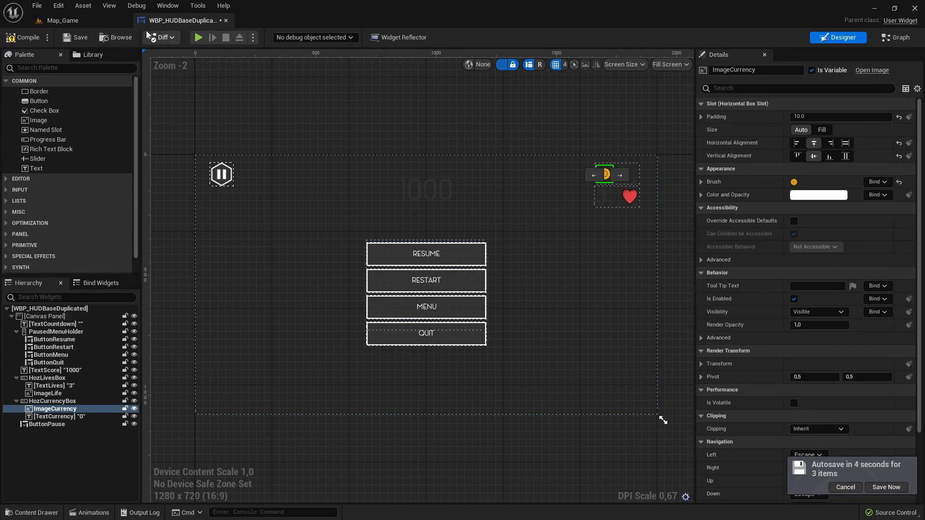
{"action": "left_click", "coordinate": [26, 43]}
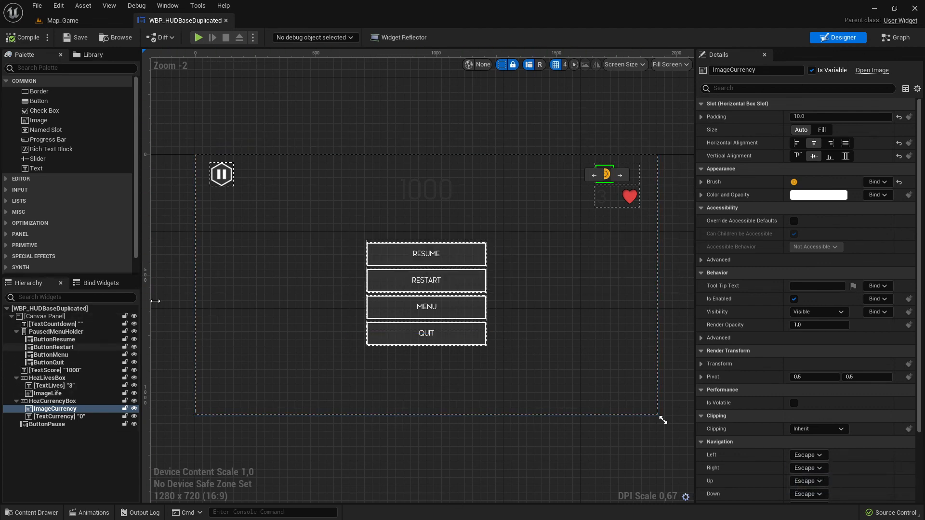
Step: Return to Map_Game, view the source control actions and dismiss them without choosing any
{"action": "left_click", "coordinate": [63, 21]}
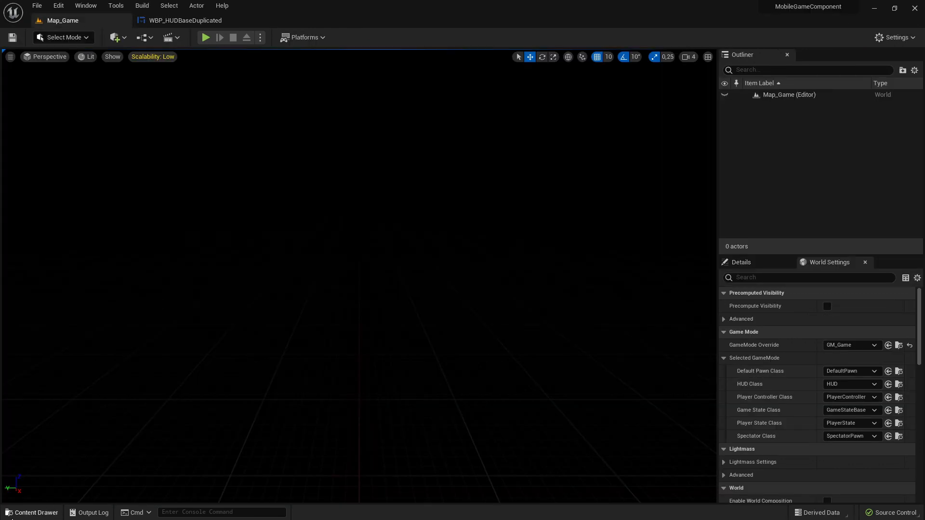
{"action": "left_click", "coordinate": [29, 512]}
{"action": "left_click", "coordinate": [404, 232]}
{"action": "left_click", "coordinate": [903, 513]}
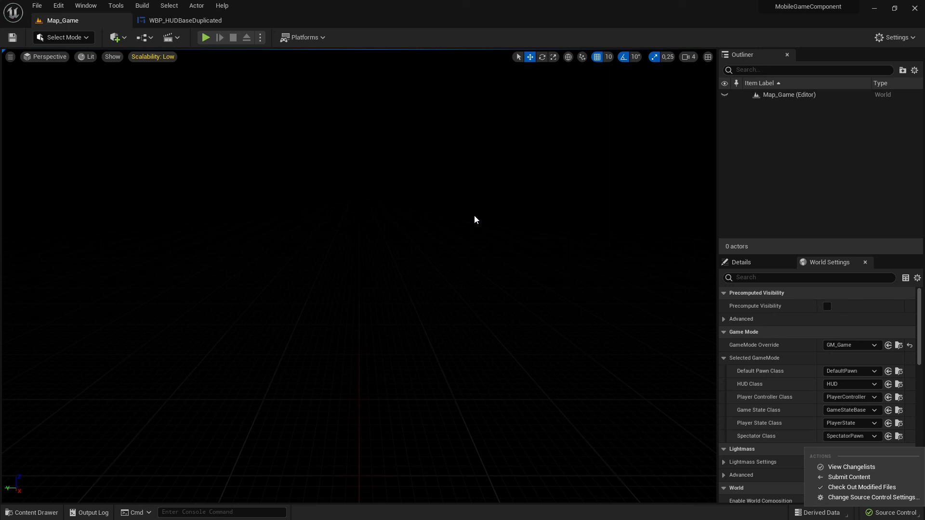
{"action": "left_click", "coordinate": [514, 303]}
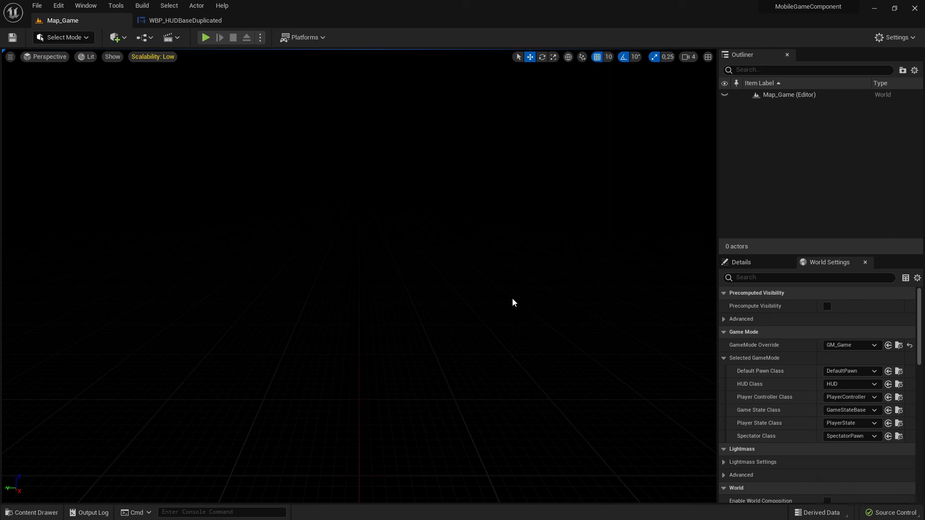